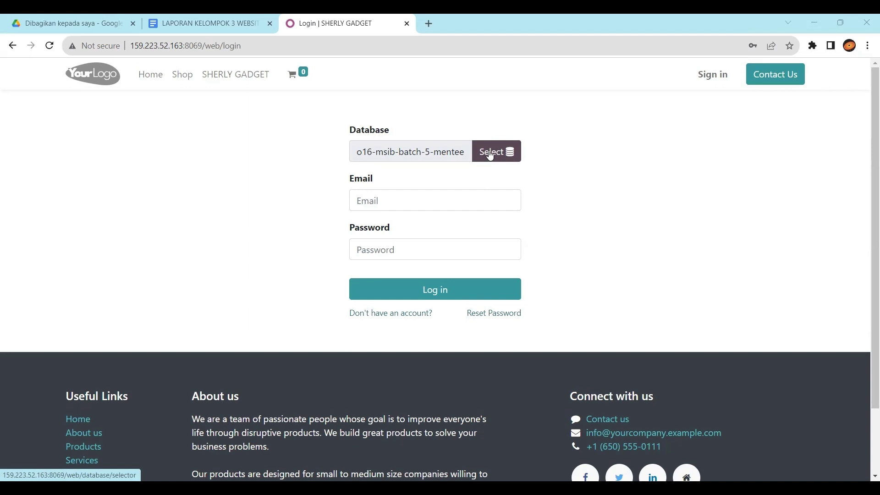
Step: Choose the o16-MSIB5-Skenario database and log in with the saved administrator credentials
left_click(490, 156)
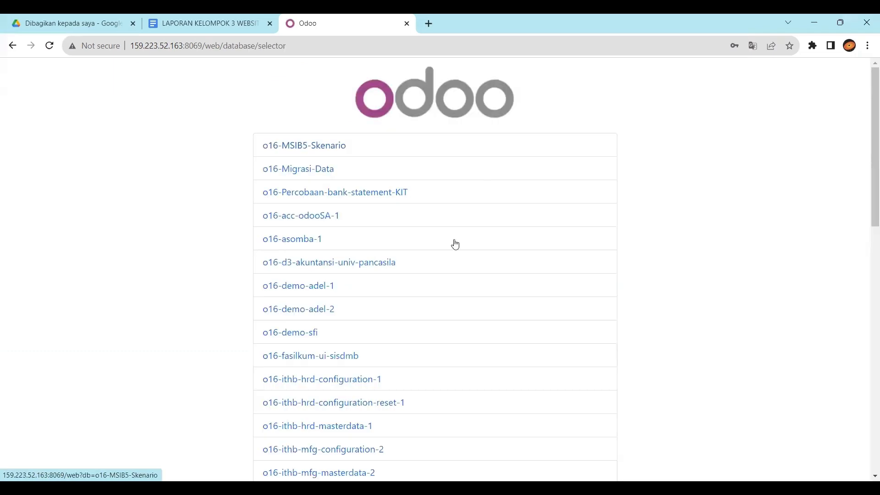
scroll(308, 199, "down", 8)
scroll(308, 198, "up", 8)
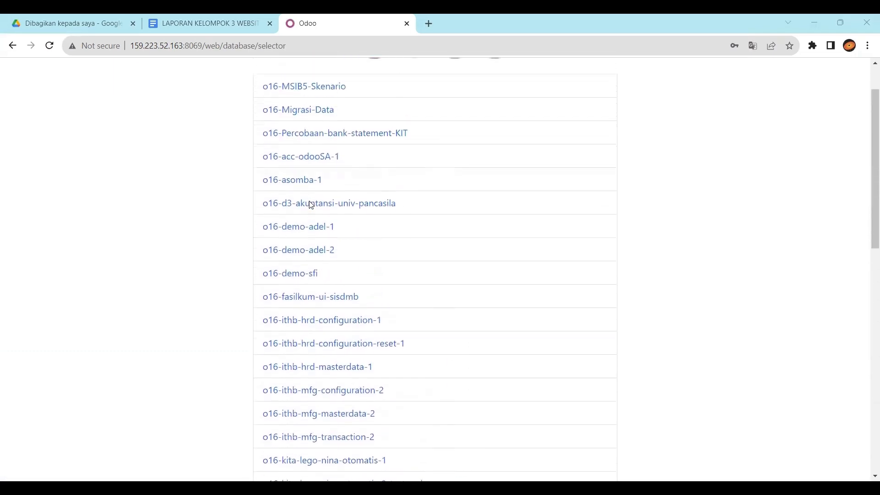
scroll(311, 205, "down", 3)
scroll(308, 204, "up", 3)
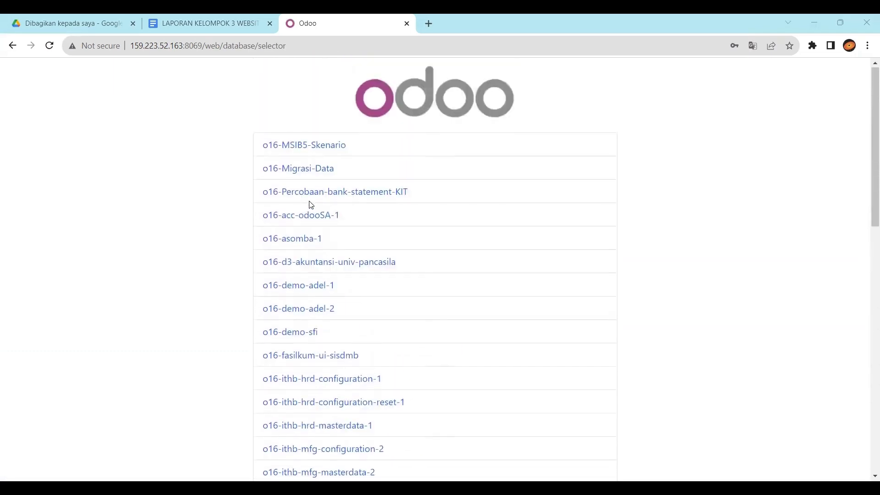
left_click(307, 145)
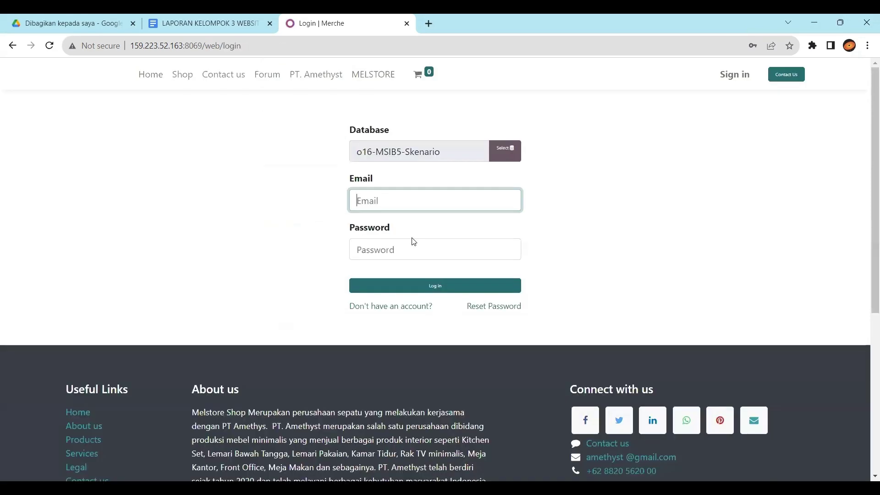
left_click(393, 192)
left_click(425, 248)
left_click(387, 286)
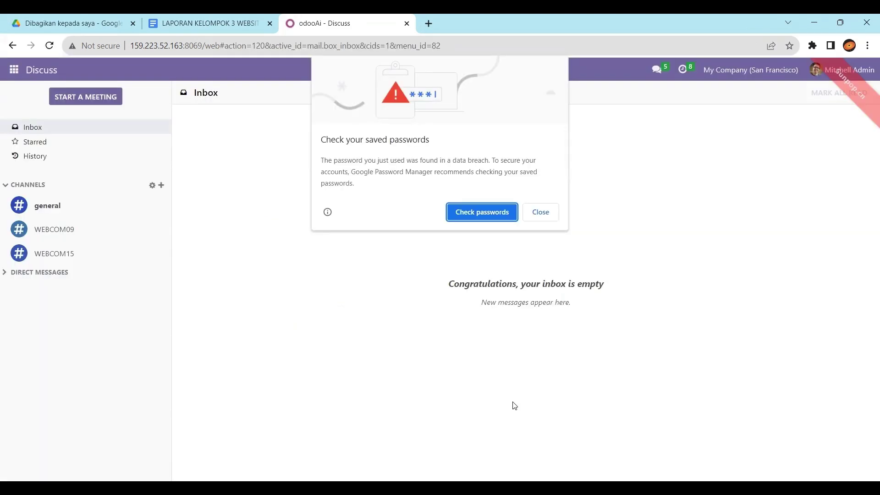
Step: Dismiss the password popup and reopen the Skenario WEBSITE & ECOMMERCE spreadsheet from recently closed history
left_click(541, 213)
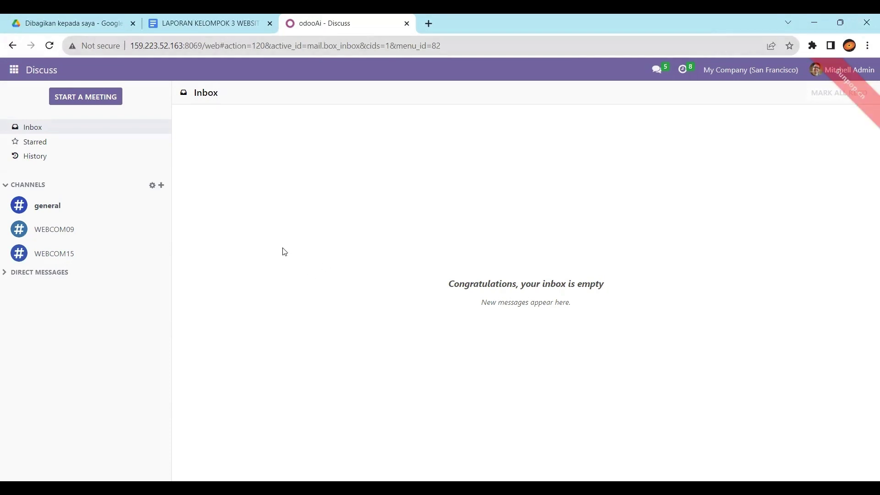
left_click(865, 48)
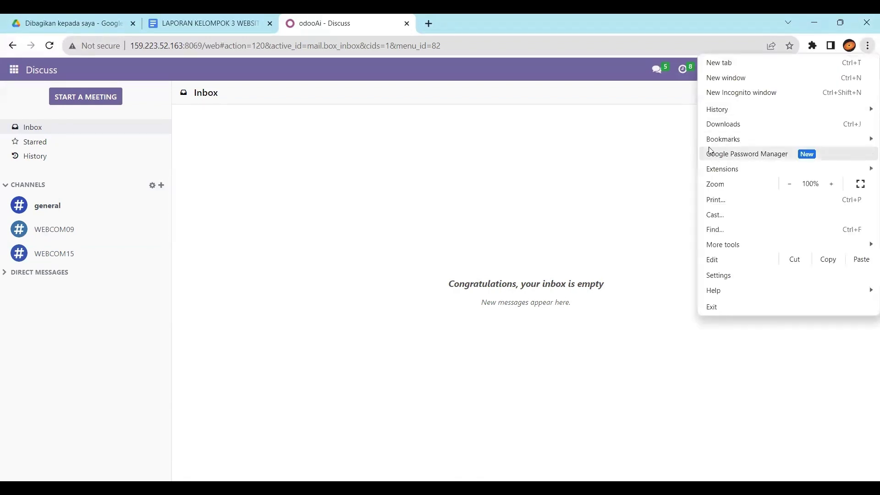
mouse_move(708, 114)
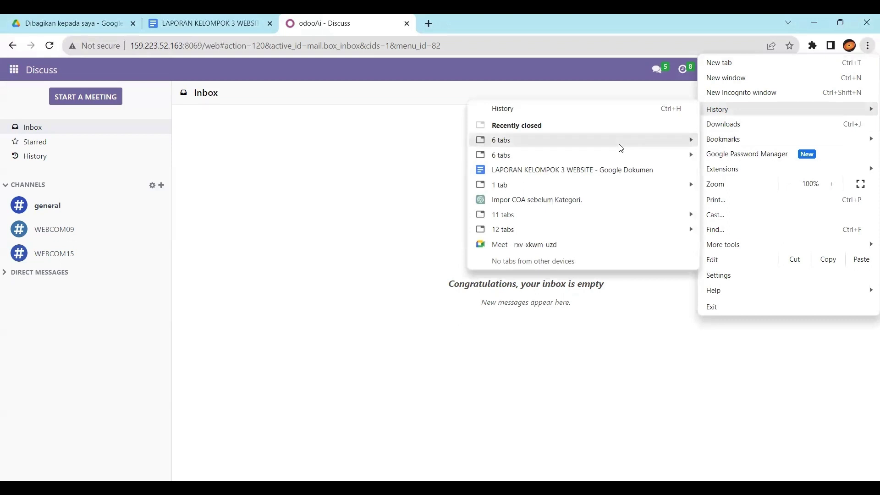
mouse_move(621, 142)
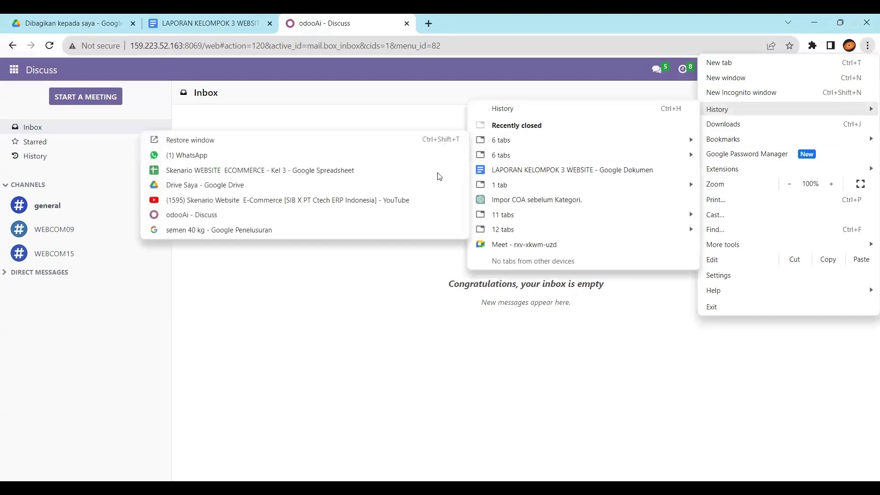
left_click(333, 176)
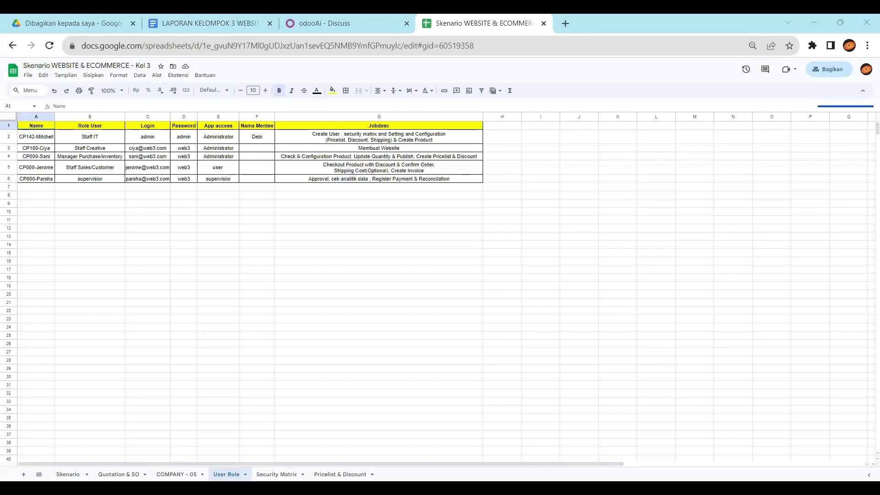
Step: Review the spreadsheet's Security Matrix sheet, then switch back to the Odoo tab
left_click(276, 474)
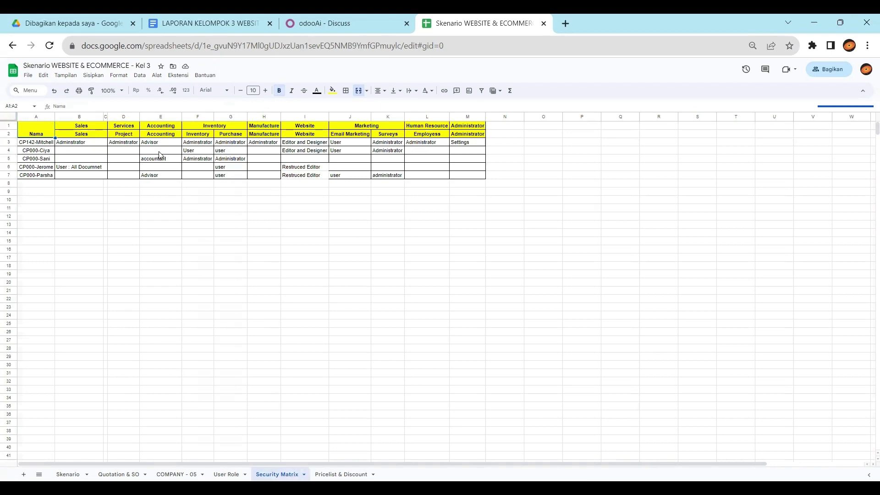
left_click(299, 22)
Step: Go through Settings > Manage Users and choose Import records from the Favorites menu
left_click(15, 74)
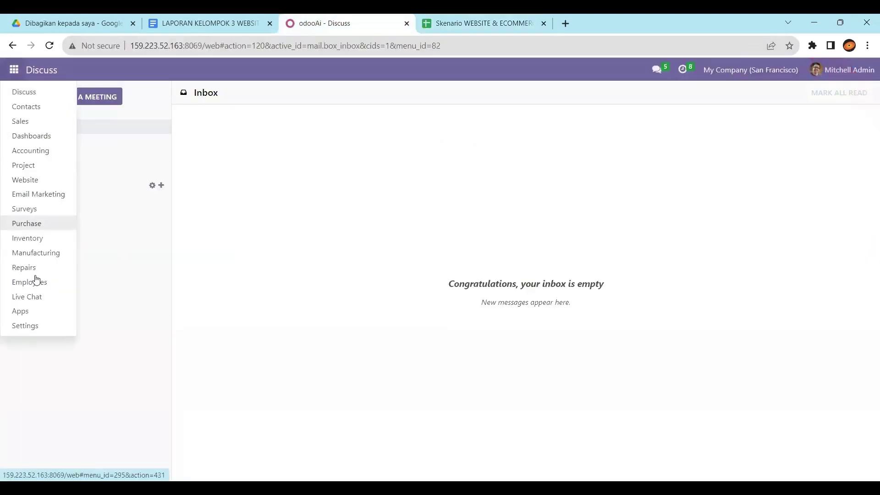
left_click(31, 330)
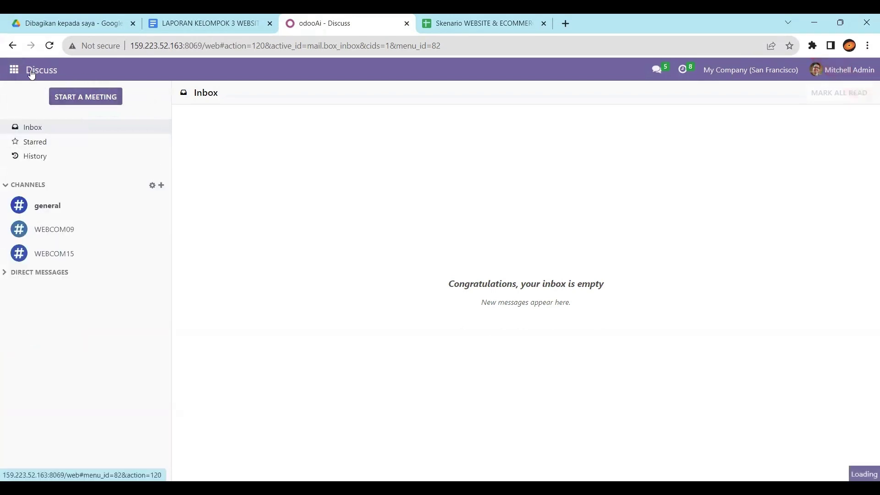
left_click(14, 70)
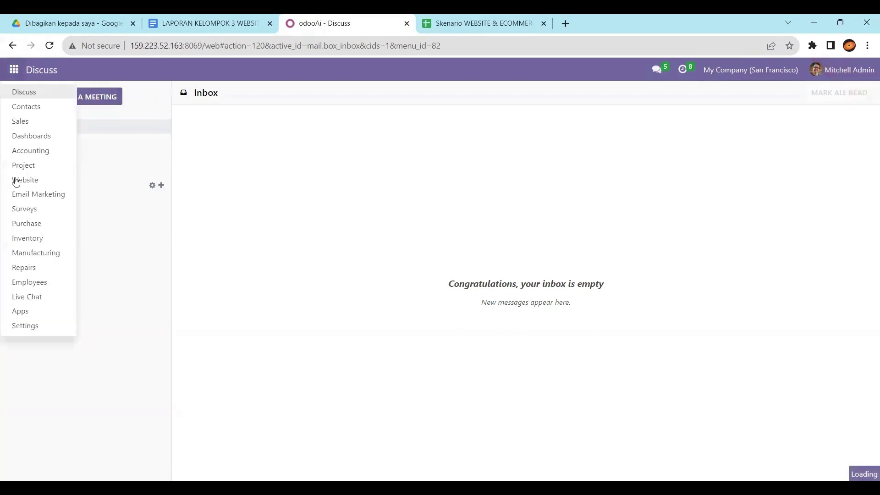
left_click(25, 326)
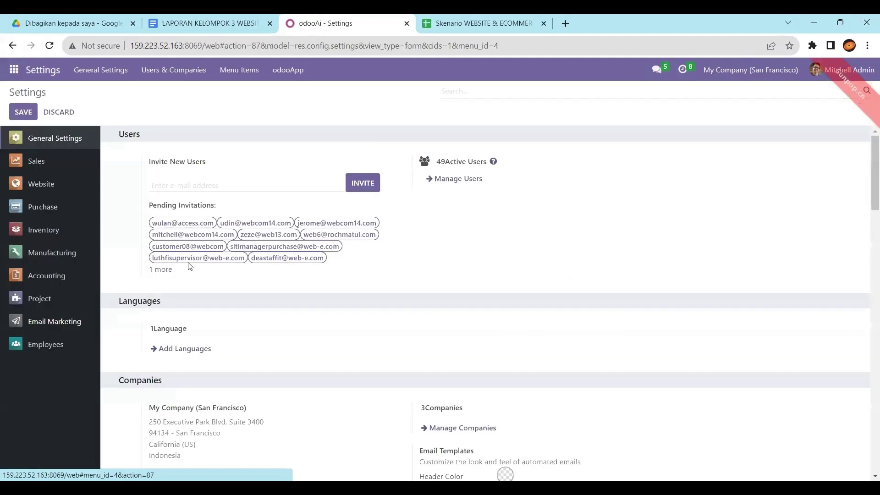
left_click(457, 182)
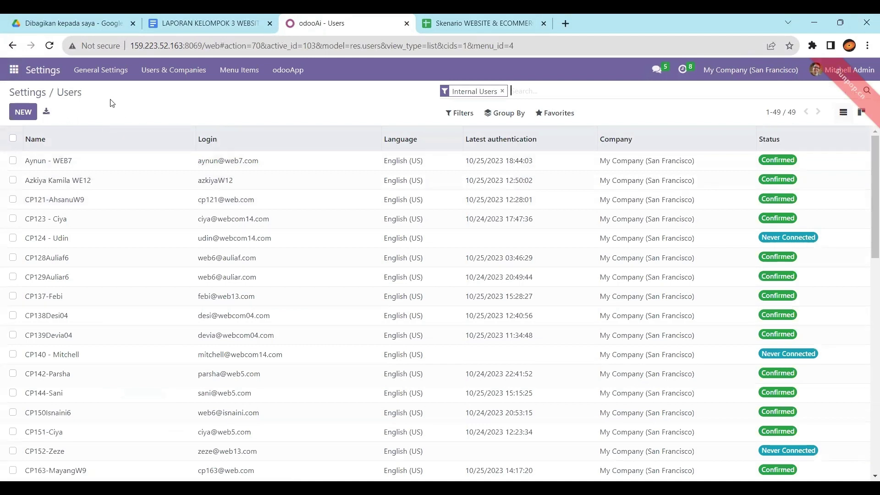
left_click(553, 115)
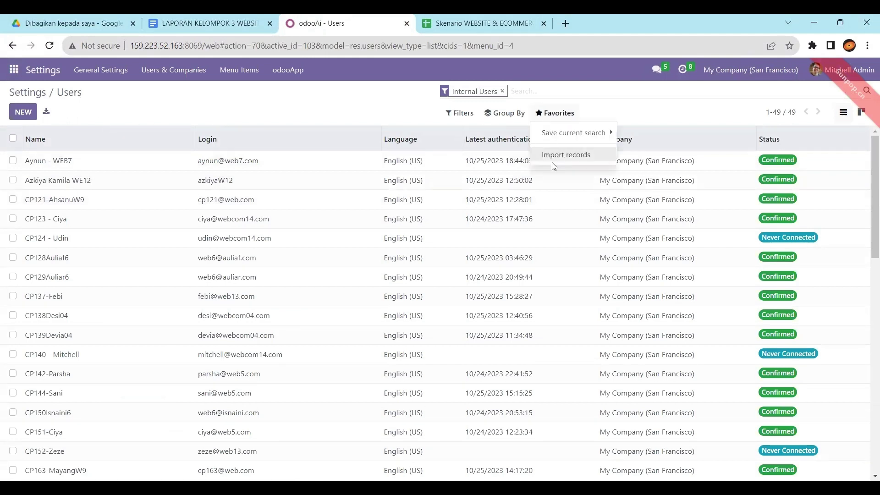
left_click(554, 164)
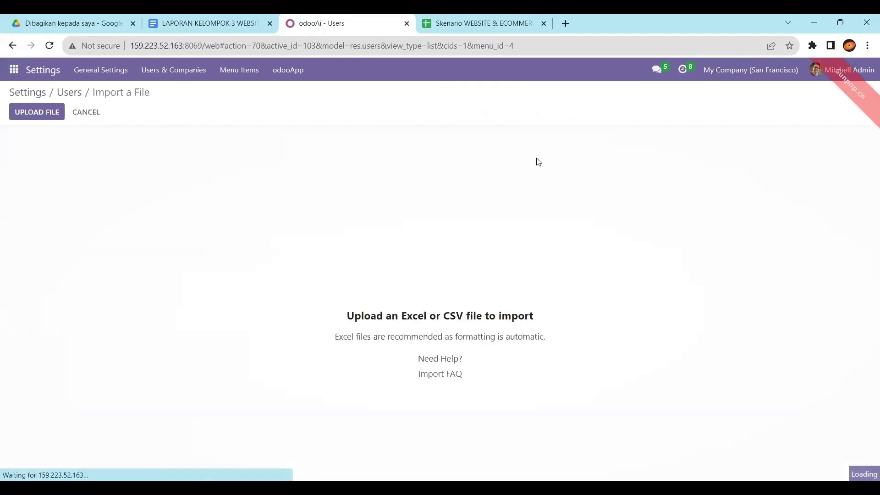
Step: Upload IMPOR DATA SECURITY MATRIX.xlsx, test the mapping, and import the four user records
left_click(38, 118)
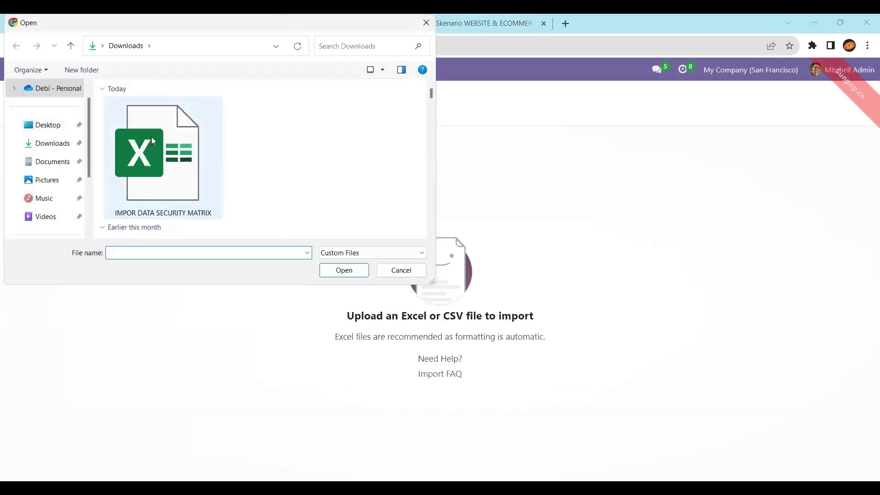
left_click(131, 137)
left_click(361, 273)
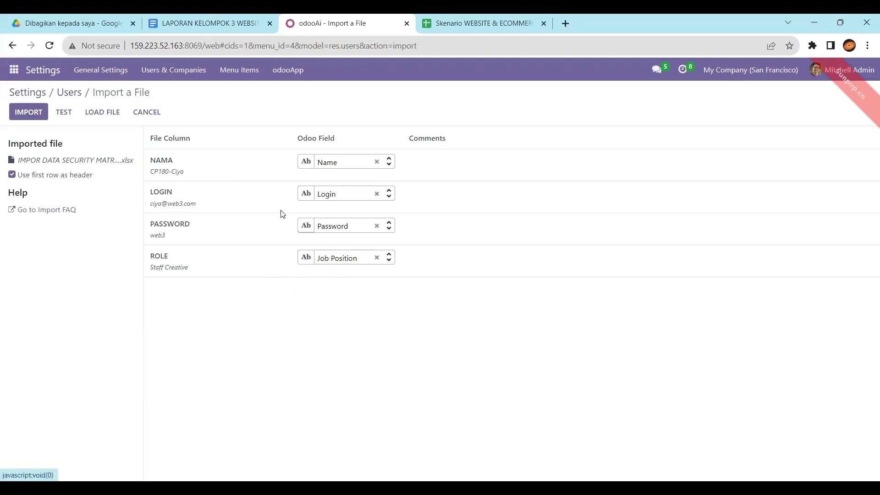
left_click(73, 118)
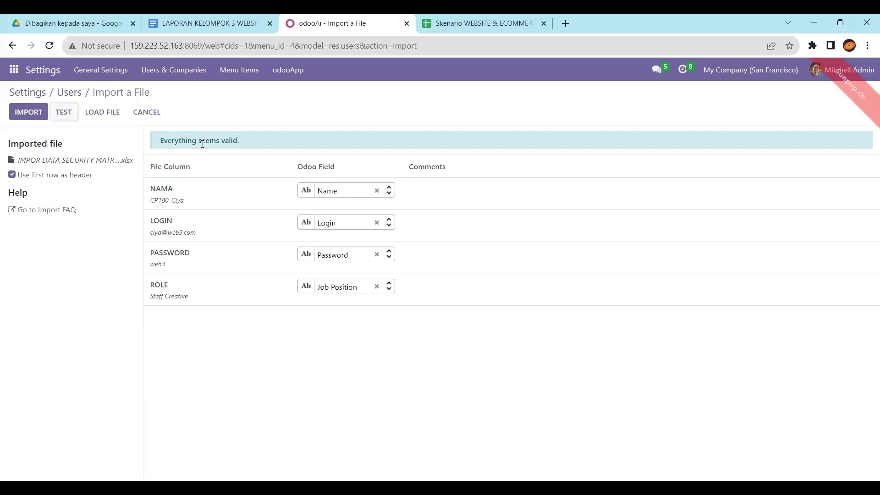
left_click(28, 112)
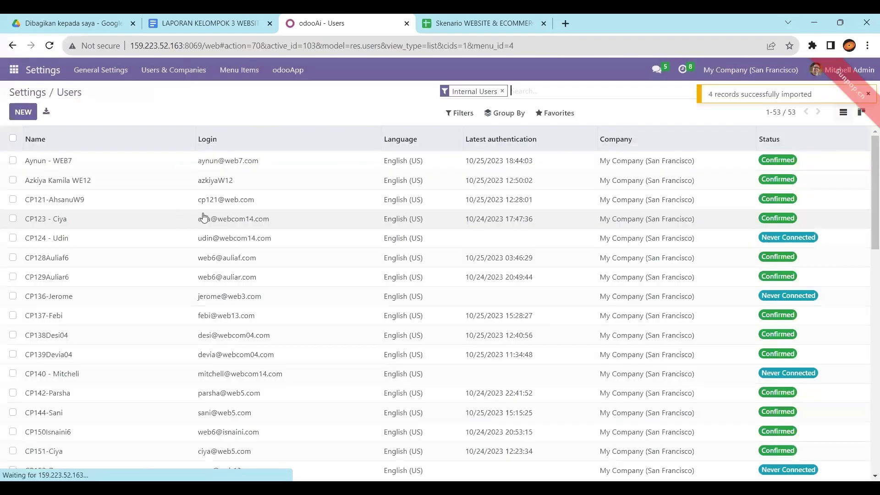
Step: Search users for 'web', open the first web3 user, and cross-check the Security Matrix sheet
type("web3")
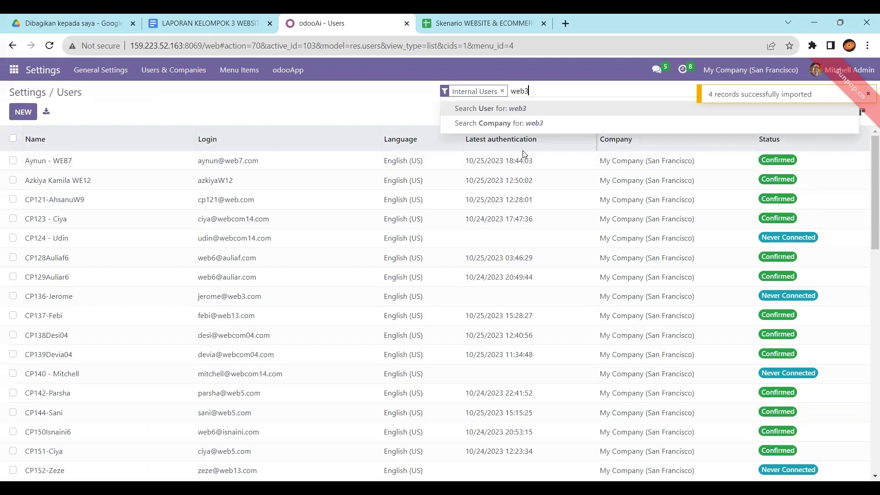
key("Return")
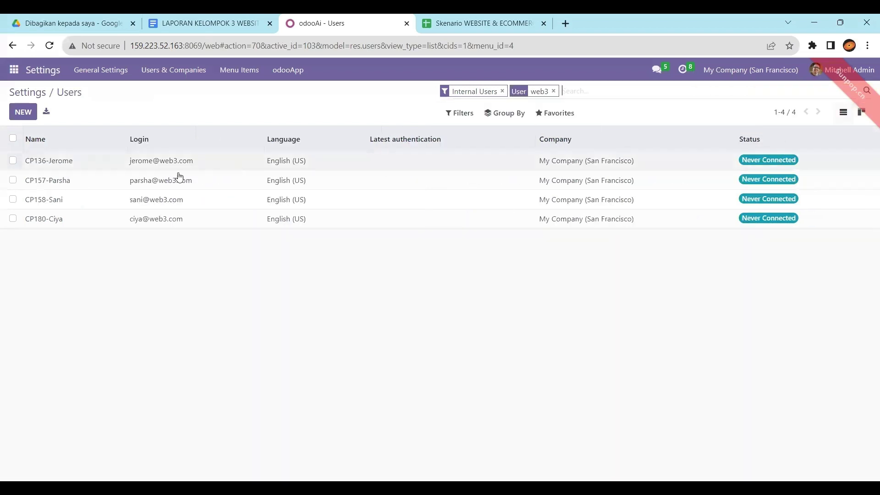
double_click(52, 162)
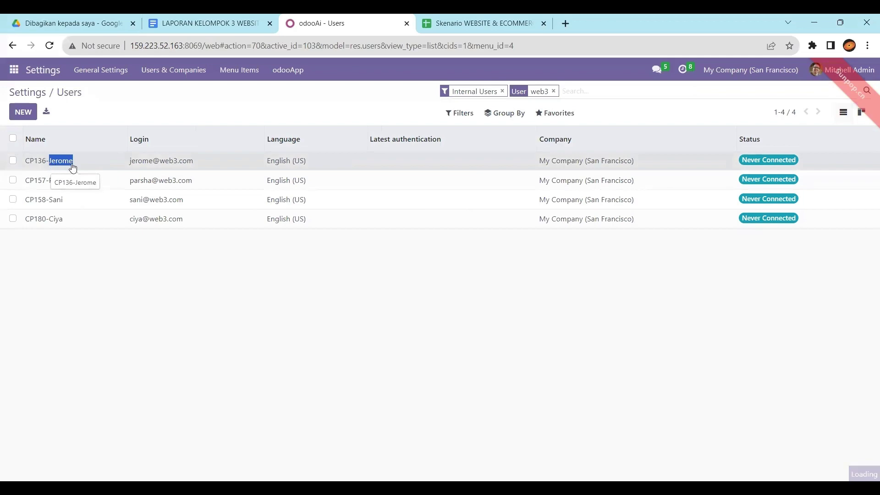
left_click(478, 22)
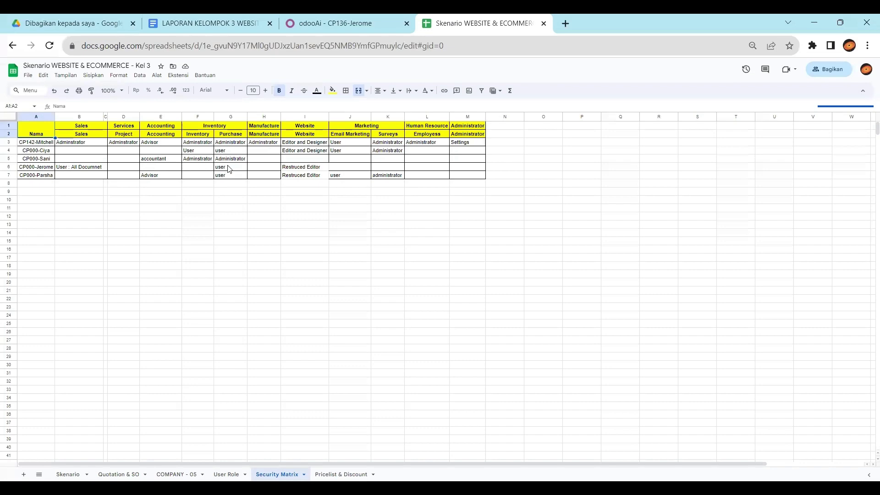
left_click(385, 20)
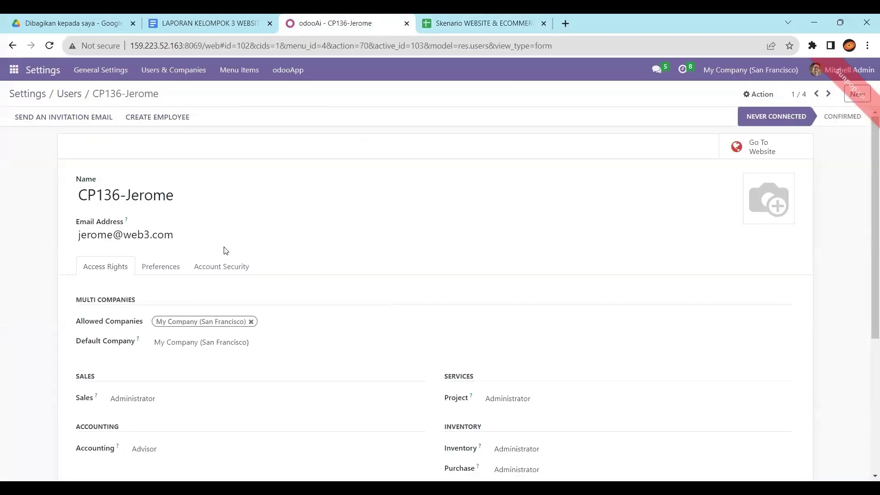
Step: Set the first user's Sales to User: All Documents and clear Accounting, Manufacturing, Email Marketing, Surveys
scroll(226, 251, "down", 4)
left_click(192, 239)
left_click(187, 251)
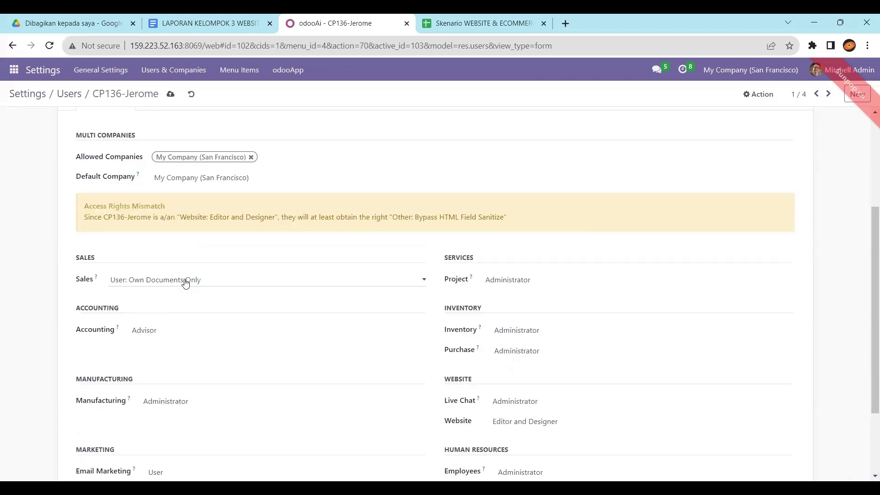
left_click(186, 283)
left_click(181, 311)
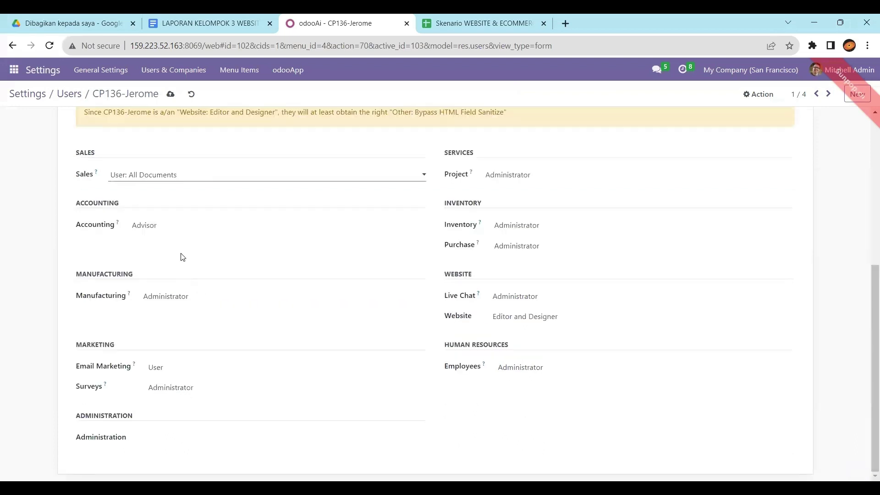
left_click(173, 226)
left_click(172, 234)
left_click(169, 298)
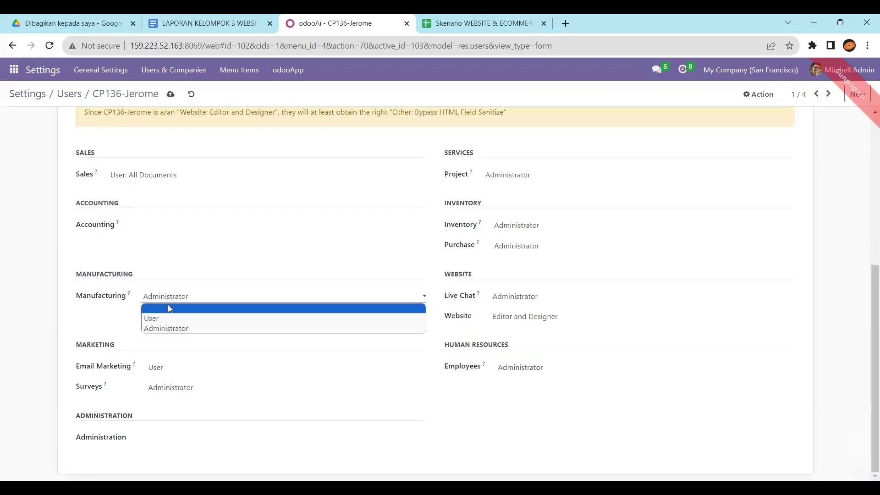
left_click(168, 310)
left_click(167, 368)
left_click(168, 379)
left_click(167, 388)
left_click(165, 396)
Step: Clear Project, Inventory, Live Chat, Employees; set Purchase User and Website Restricted Editor; save
left_click(526, 174)
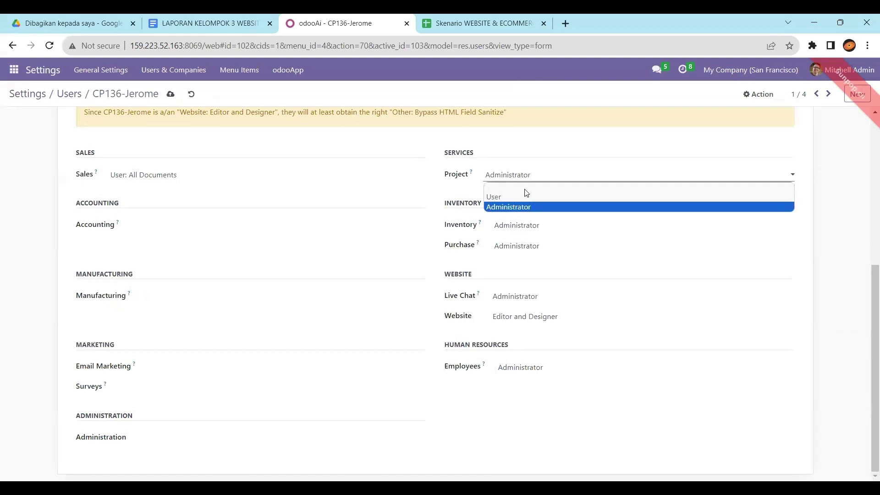
left_click(526, 188)
left_click(517, 225)
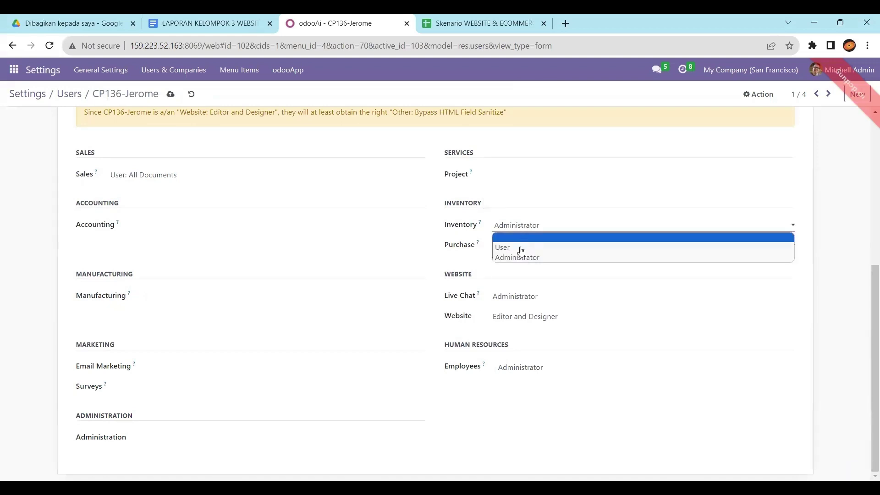
left_click(518, 237)
left_click(520, 246)
left_click(504, 267)
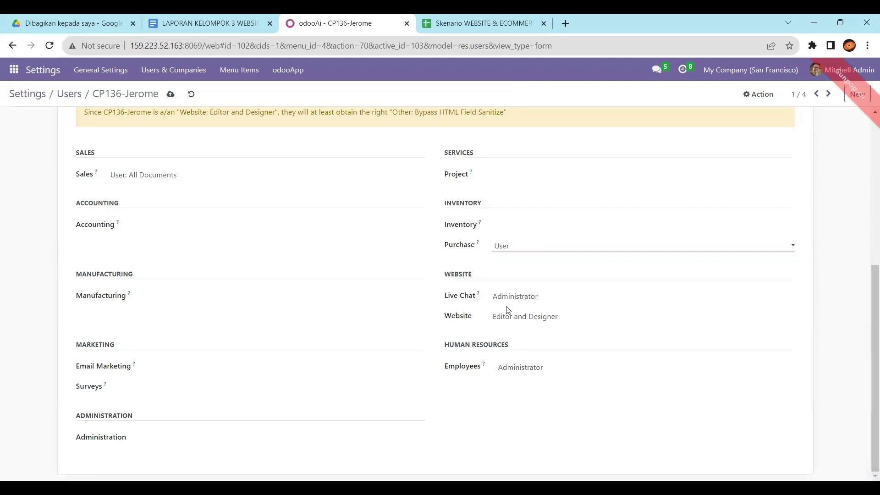
left_click(521, 317)
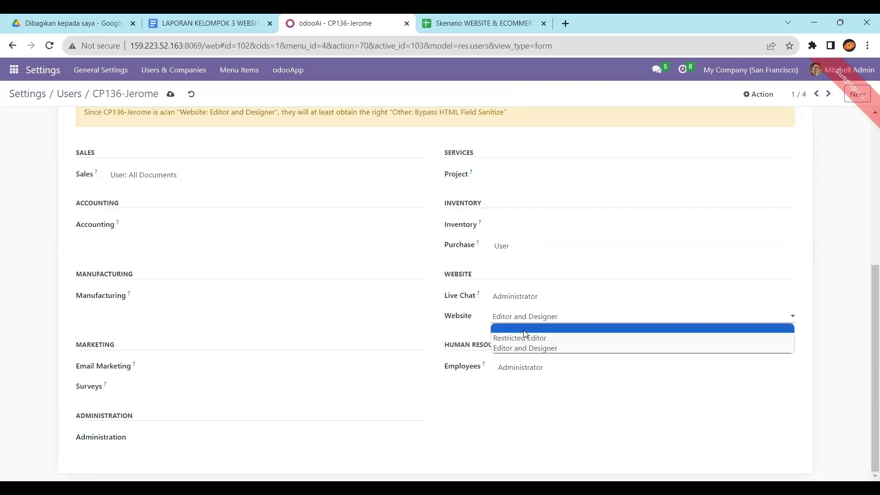
left_click(526, 334)
left_click(524, 297)
left_click(522, 311)
left_click(524, 316)
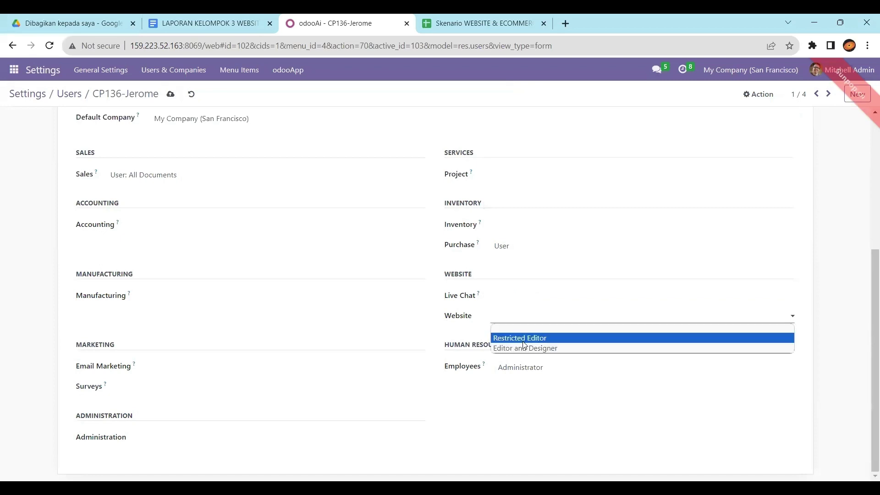
left_click(525, 344)
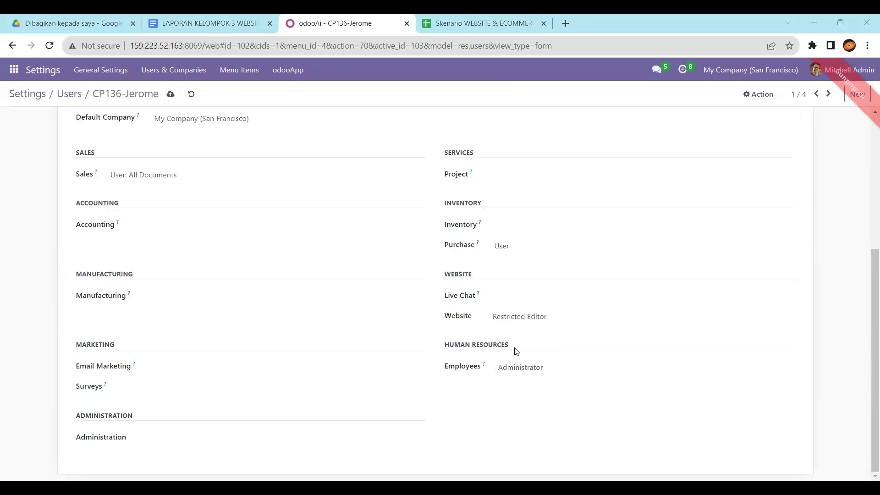
left_click(517, 381)
left_click(516, 380)
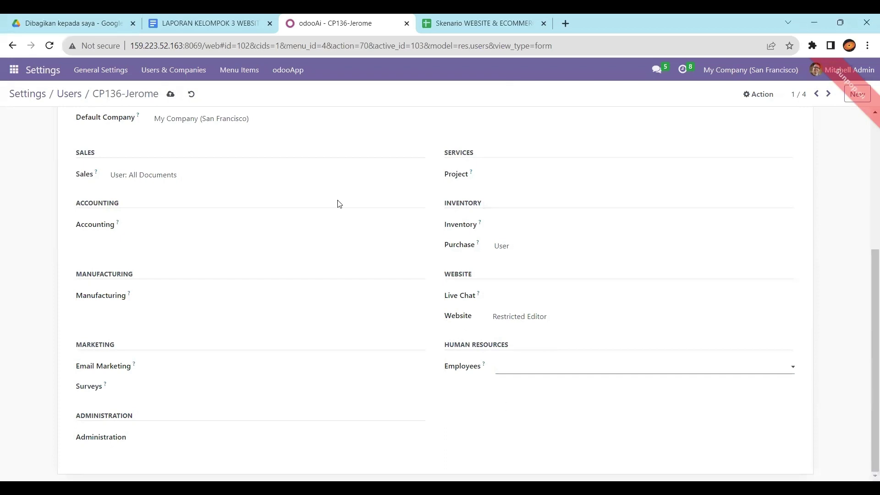
left_click(173, 95)
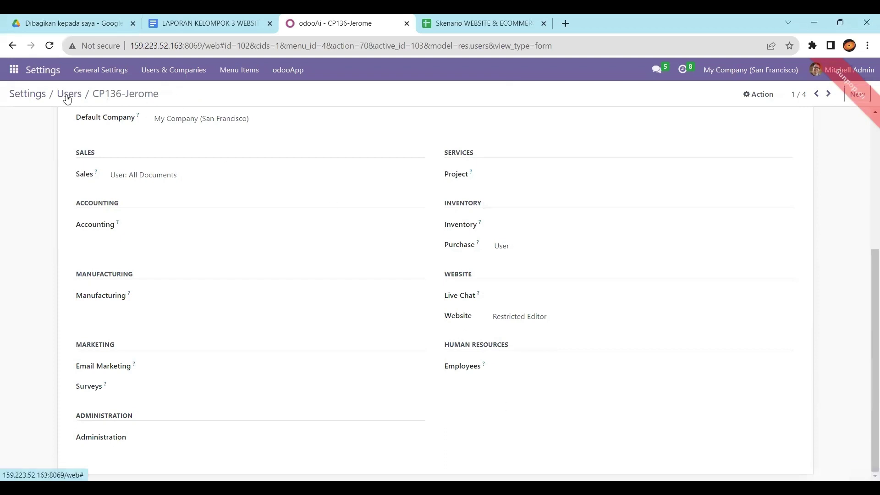
left_click(67, 95)
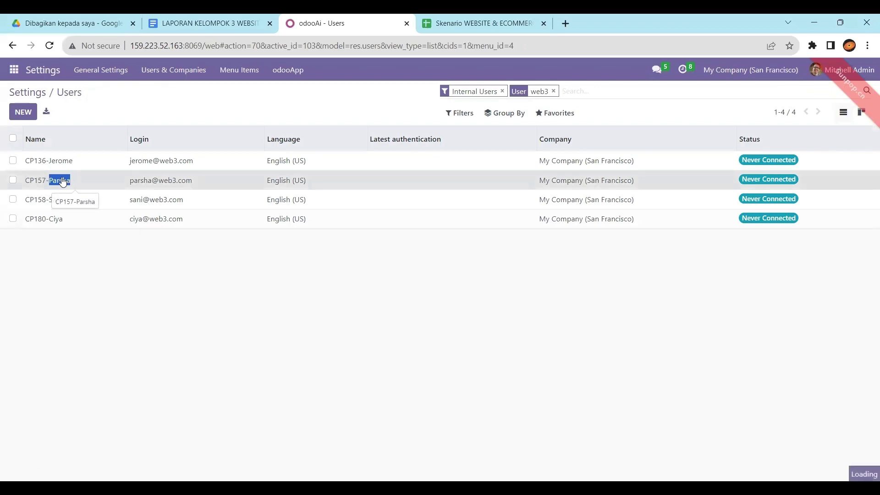
Step: Open the second web3 user and, after checking the spreadsheet, clear its Sales and Manufacturing rights
left_click(67, 180)
scroll(172, 334, "down", 3)
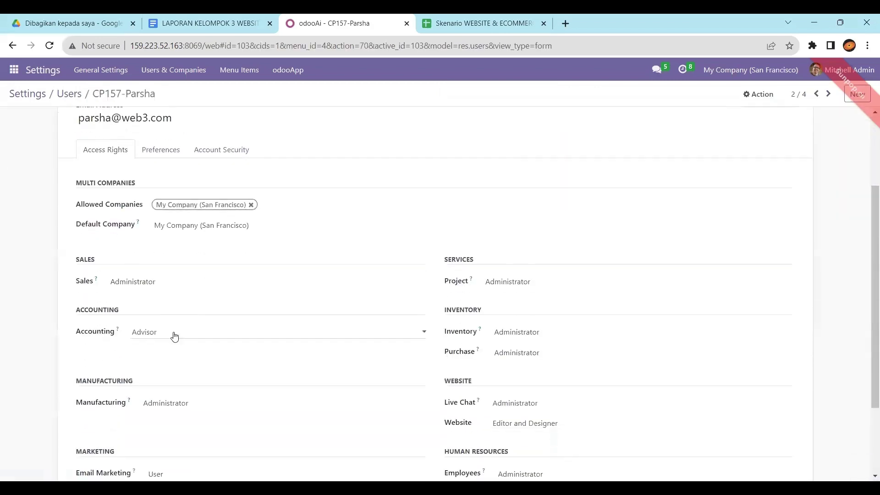
left_click(195, 283)
left_click(481, 23)
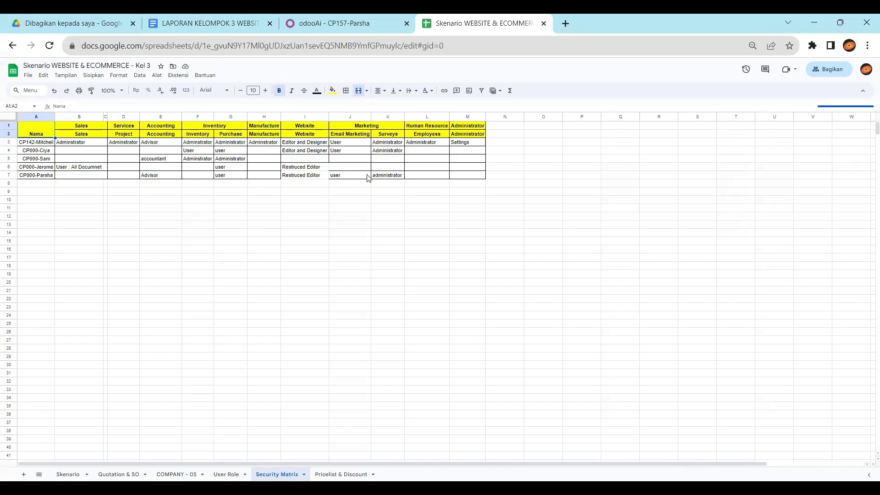
left_click(328, 23)
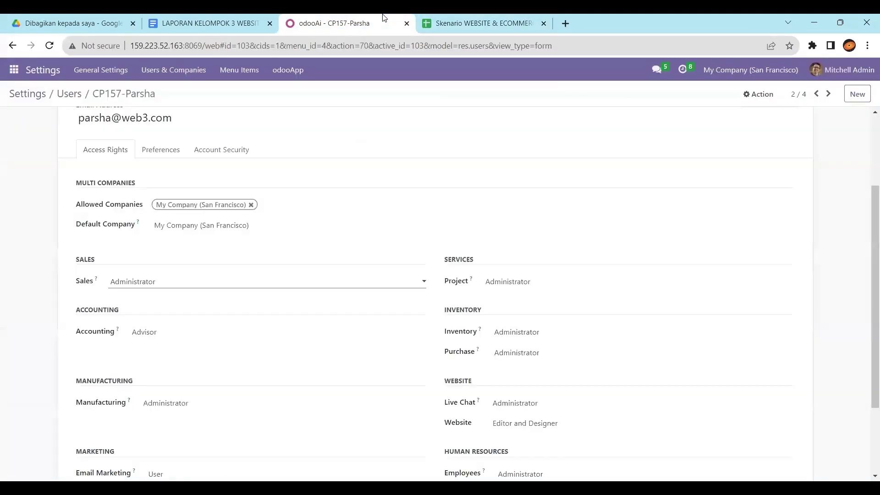
left_click(267, 283)
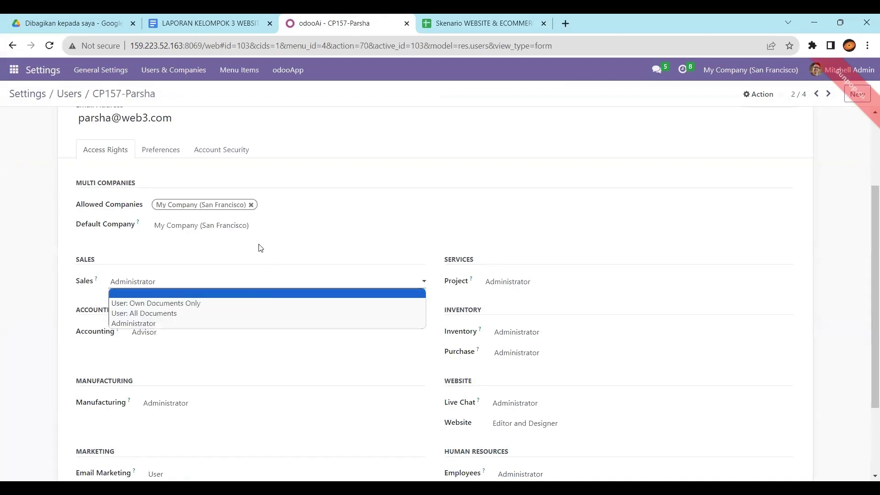
left_click(247, 293)
left_click(211, 340)
left_click(210, 352)
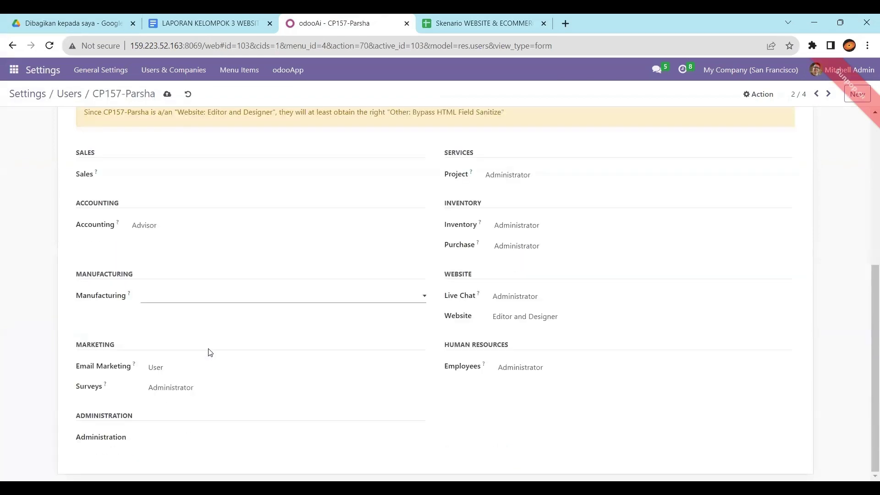
Step: Clear Project, Inventory, Live Chat, Website and Employees, set Purchase to User, and save
left_click(513, 174)
left_click(514, 189)
left_click(516, 232)
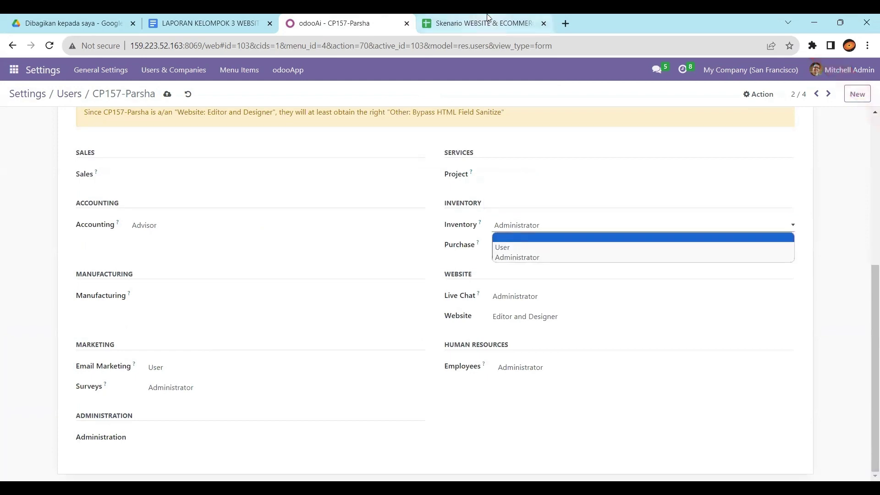
left_click(477, 23)
left_click(376, 21)
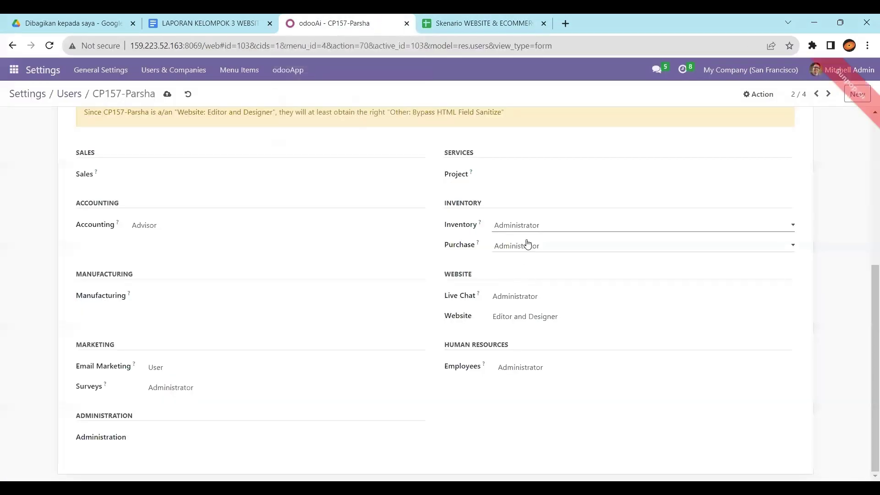
left_click(528, 245)
left_click(521, 271)
left_click(531, 226)
left_click(527, 241)
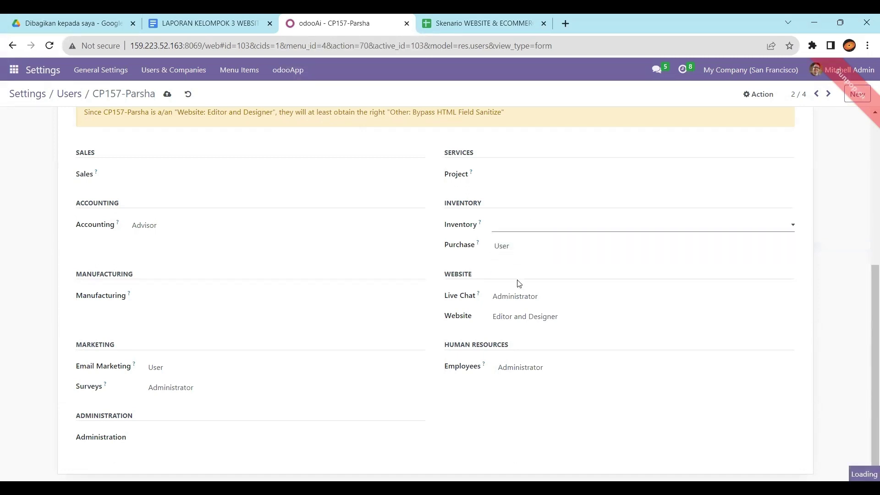
left_click(525, 300)
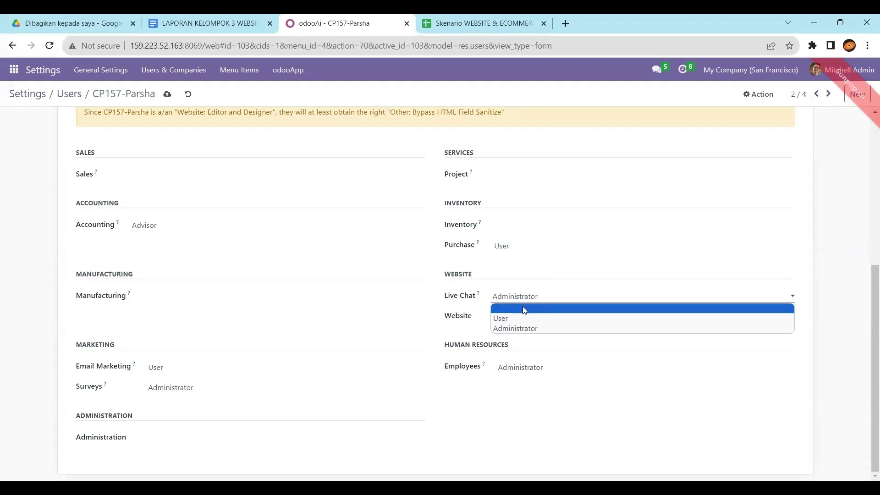
left_click(525, 311)
left_click(523, 316)
left_click(522, 327)
left_click(523, 368)
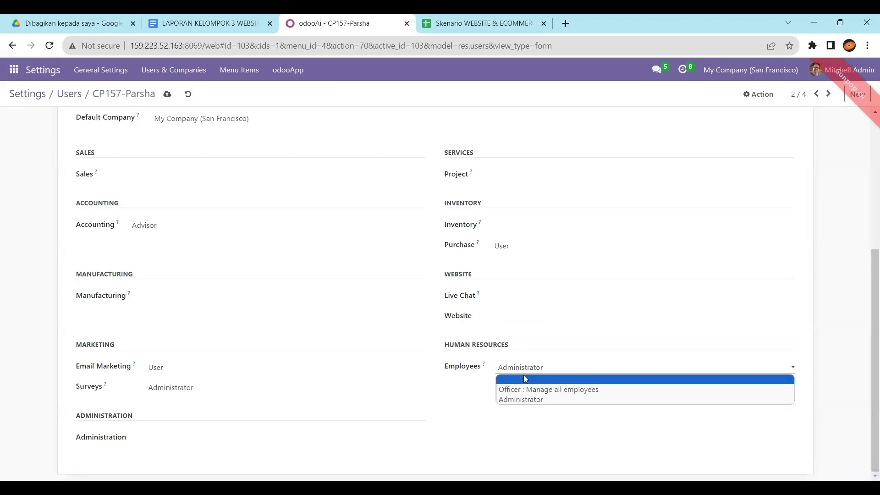
left_click(524, 379)
left_click(168, 93)
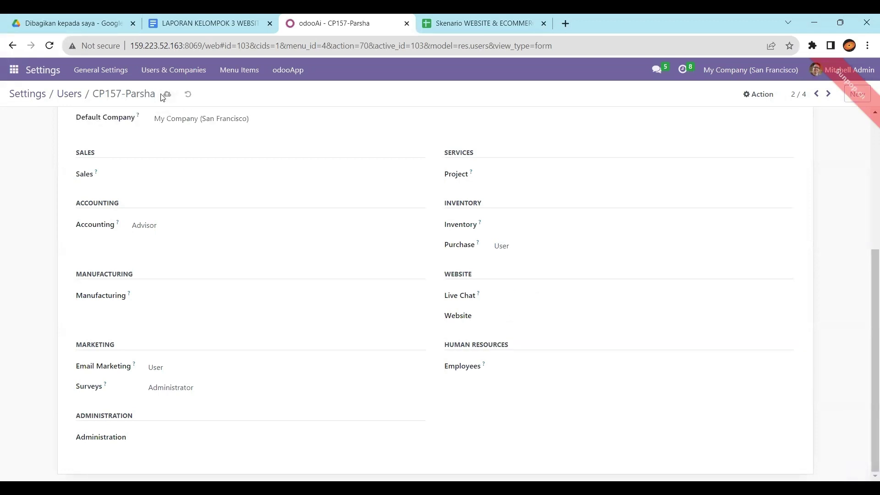
left_click(80, 95)
Step: Open the third web3 user, then review the User Role and Security Matrix sheets
double_click(57, 200)
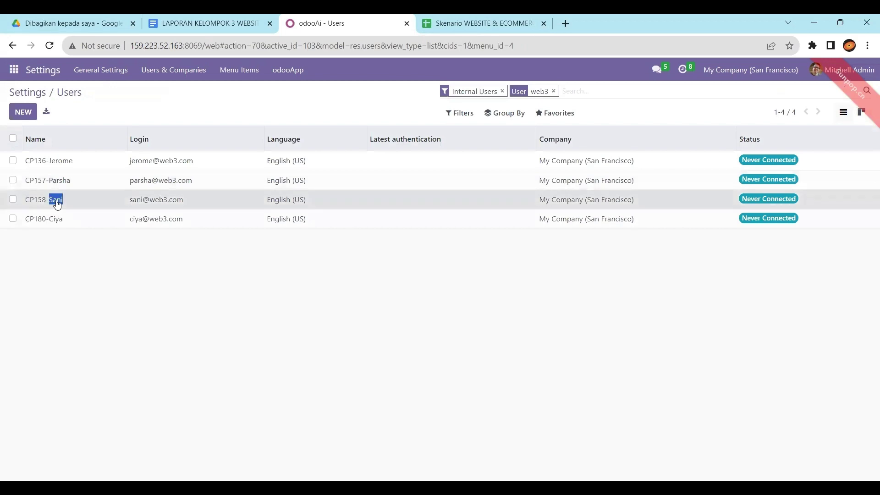
left_click(482, 23)
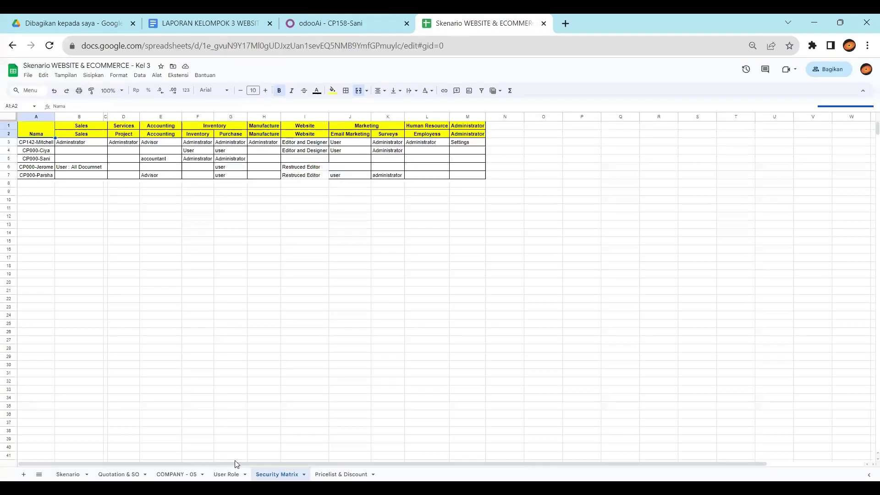
left_click(226, 473)
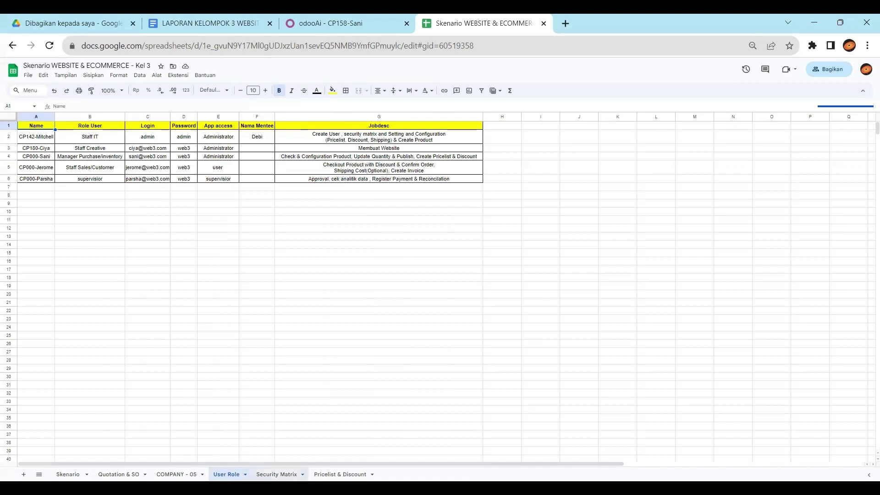
left_click(276, 474)
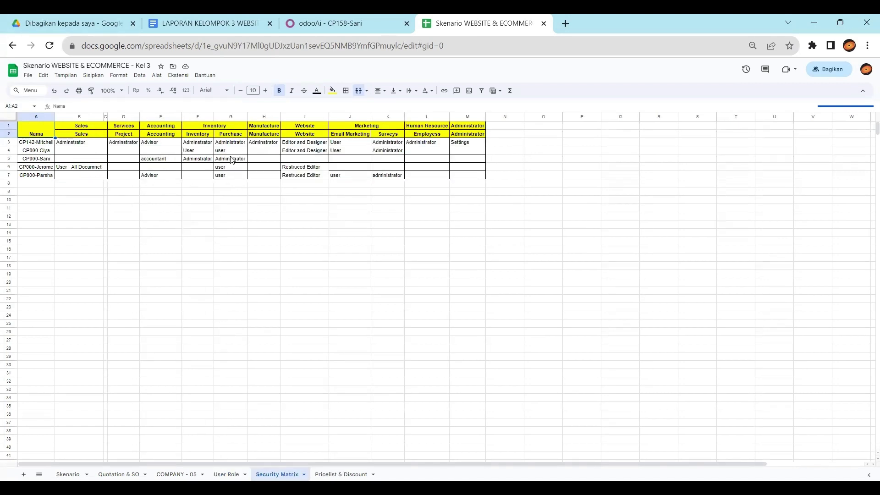
Step: Clear the third user's Sales, Email Marketing and Surveys; set Accounting to Accountant, keep Manufacturing Administrator
left_click(361, 21)
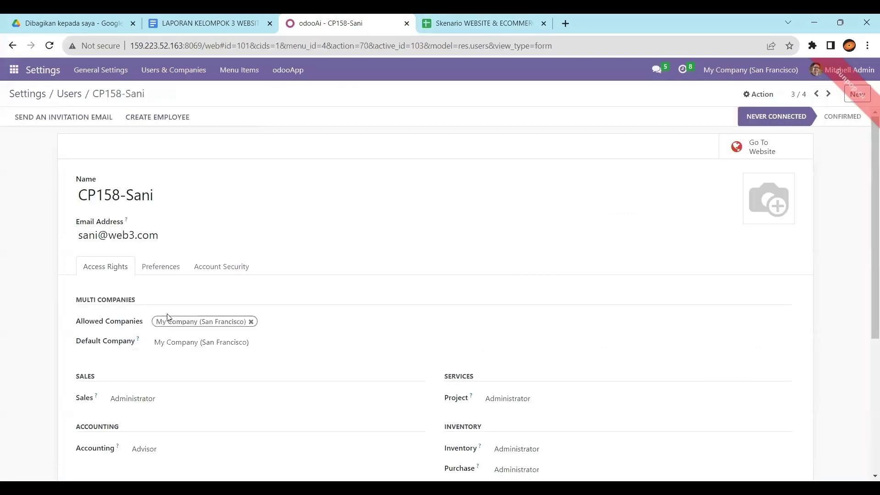
scroll(173, 298, "down", 5)
left_click(179, 180)
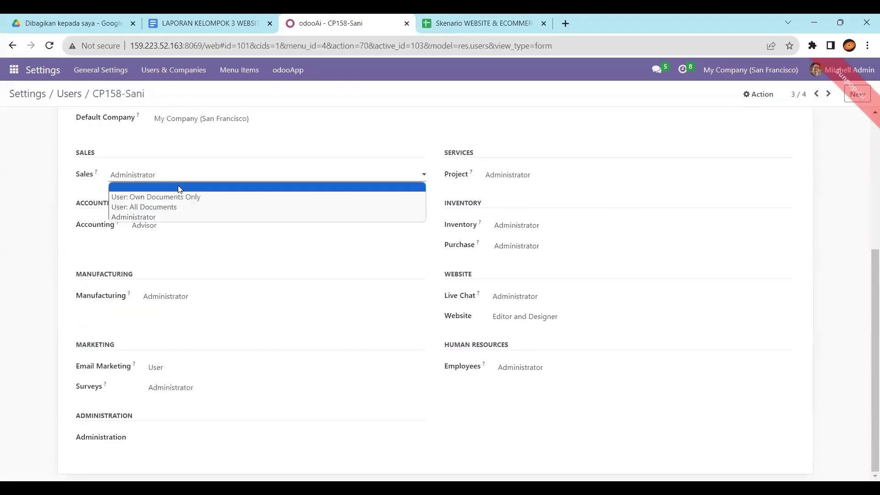
left_click(180, 186)
left_click(166, 276)
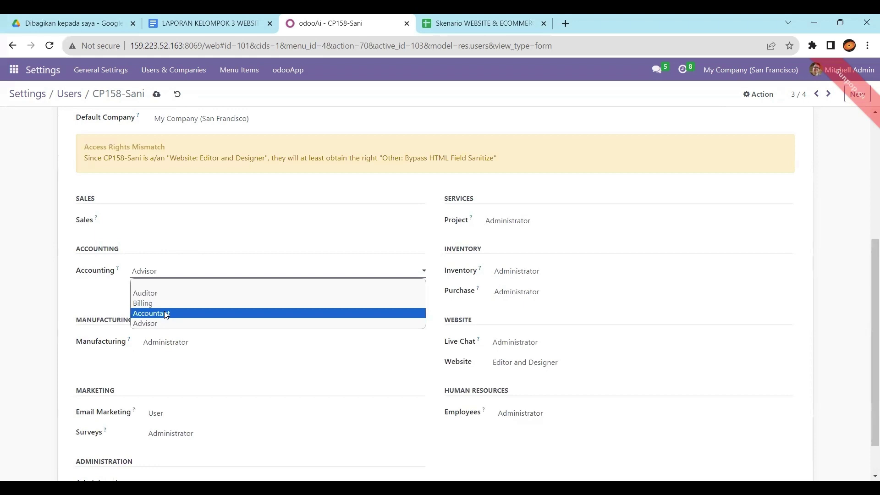
left_click(165, 312)
left_click(169, 346)
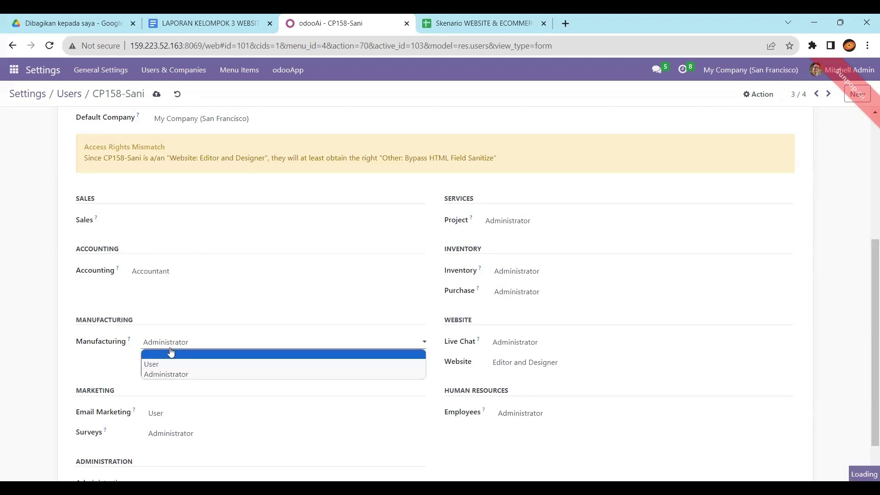
left_click(162, 415)
left_click(166, 425)
left_click(166, 432)
left_click(166, 444)
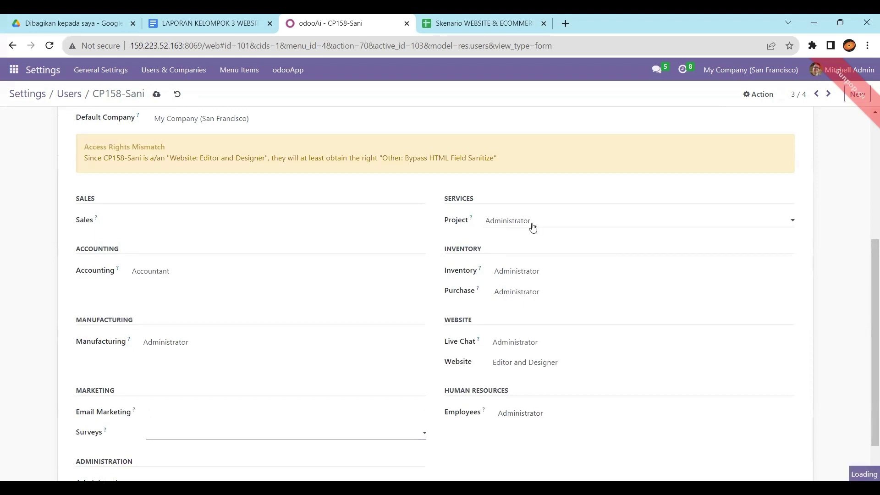
Step: Clear the third user's Project, Live Chat, Employees and Website access rights
left_click(532, 221)
left_click(534, 236)
scroll(529, 265, "down", 1)
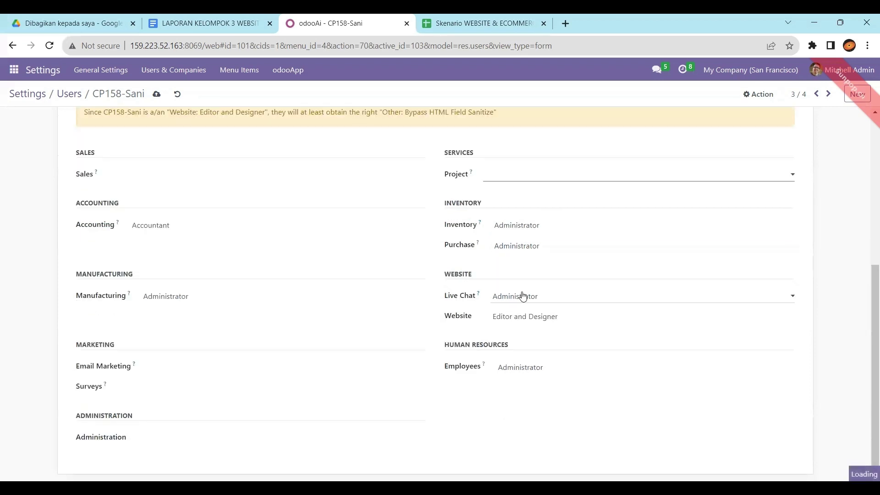
left_click(527, 296)
left_click(527, 310)
left_click(524, 369)
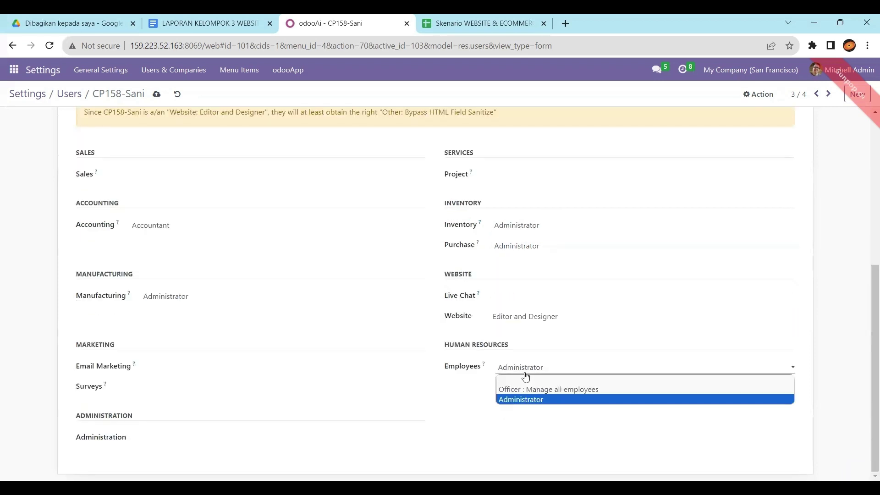
left_click(526, 379)
left_click(550, 317)
left_click(550, 328)
Step: Save the third user and open the fourth web3 user's record
left_click(156, 94)
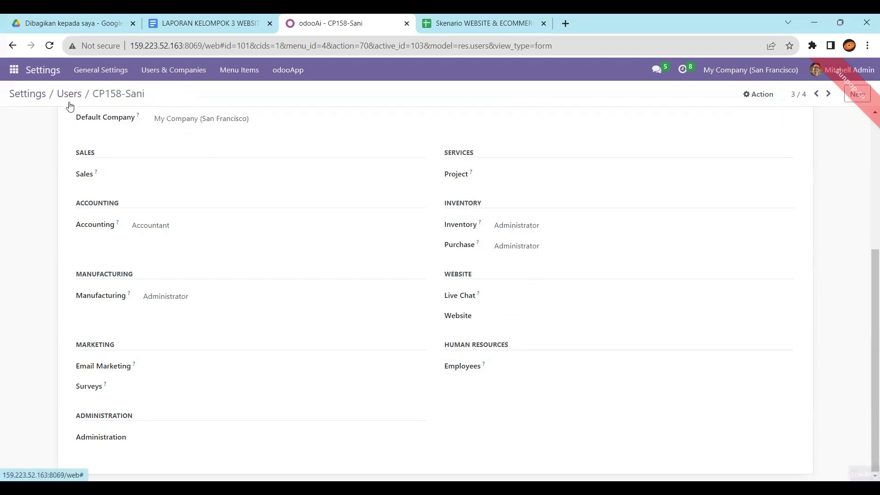
left_click(69, 101)
left_click(55, 221)
Step: After checking the spreadsheet, clear the fourth user's Sales and Accounting rights, leaving Manufacturing unchanged
scroll(173, 288, "down", 5)
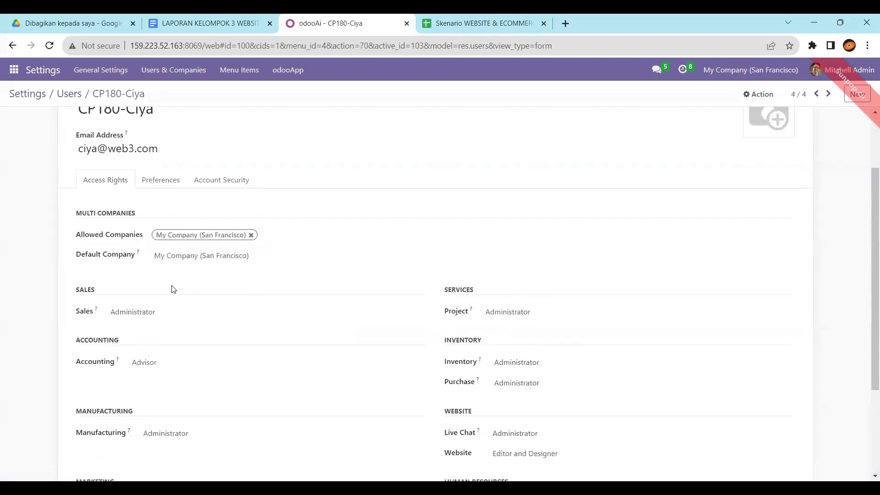
key("ctrl+Tab")
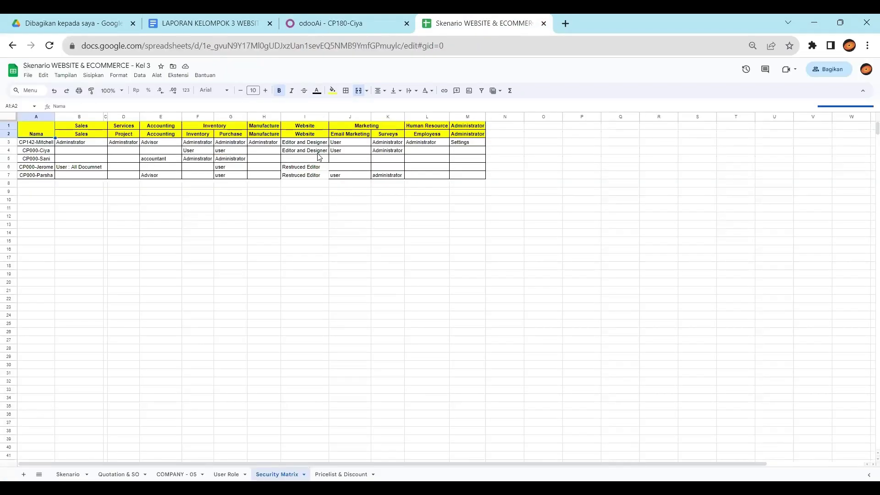
left_click(327, 23)
scroll(236, 271, "down", 1)
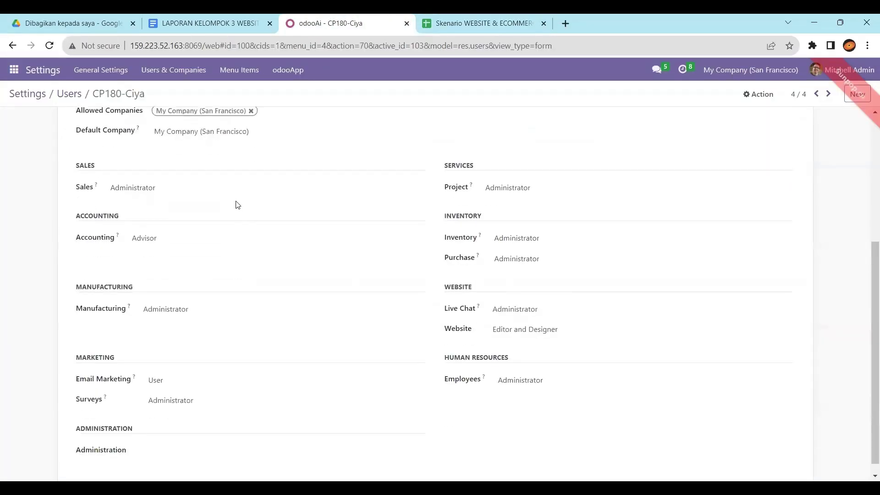
left_click(237, 188)
left_click(232, 201)
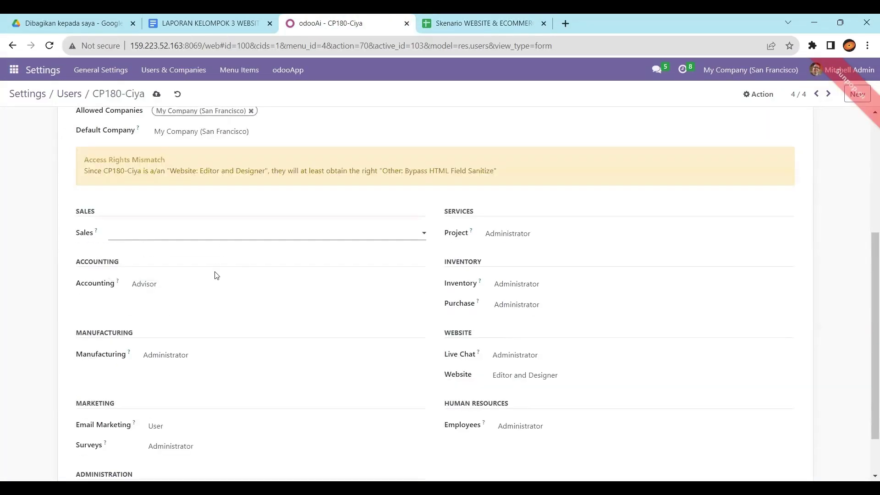
left_click(213, 288)
left_click(215, 296)
scroll(215, 302, "down", 1)
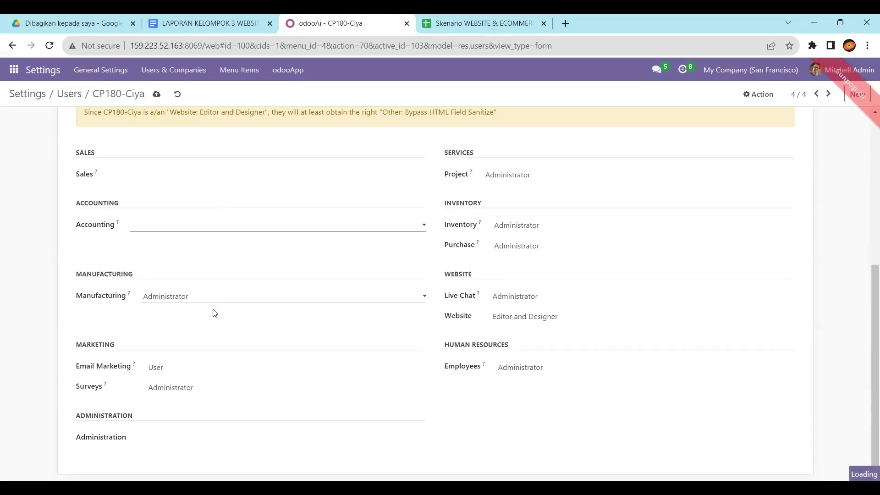
left_click(210, 304)
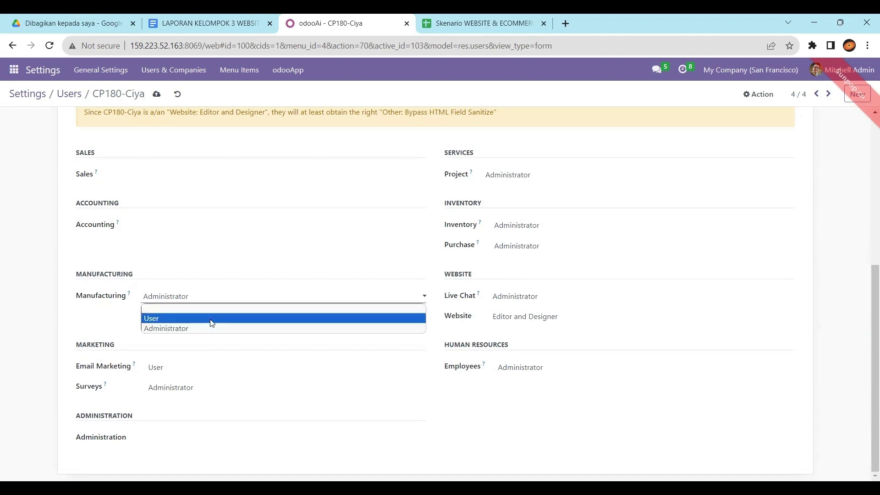
left_click(206, 353)
Step: Clear the Project, Live Chat and Employees rights, save, and return to the users list
left_click(552, 174)
left_click(550, 186)
left_click(546, 298)
left_click(544, 309)
left_click(538, 375)
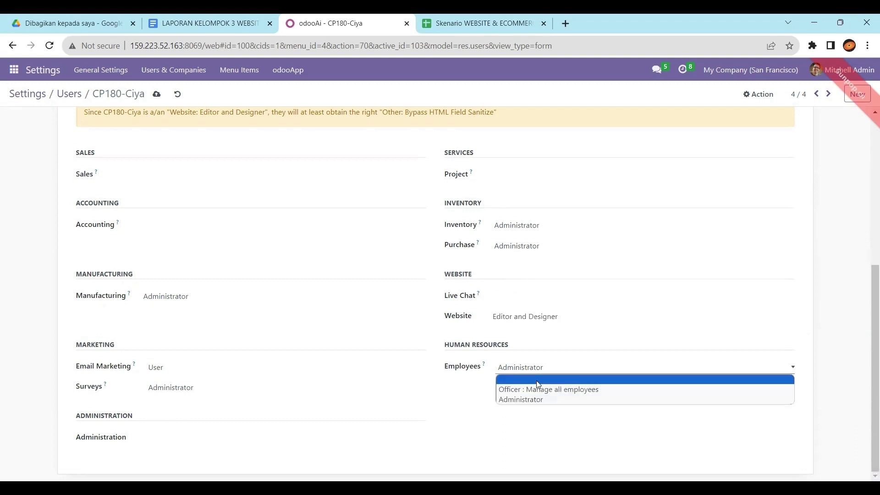
left_click(536, 381)
left_click(156, 93)
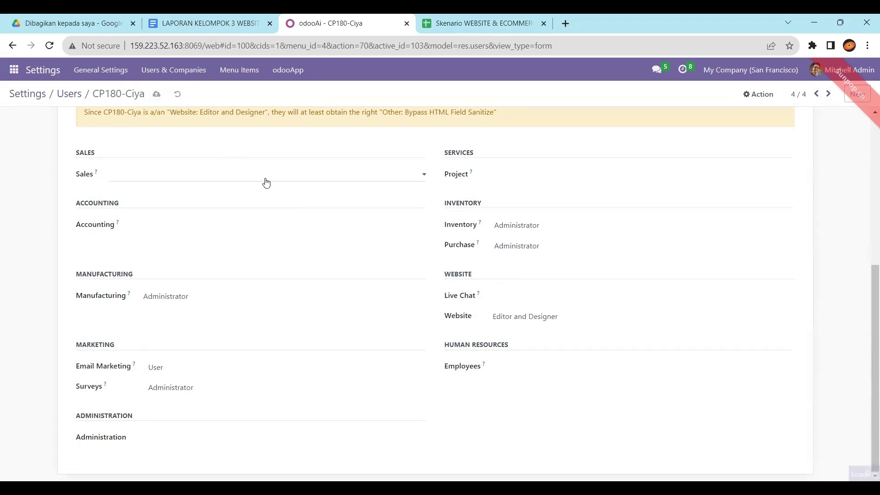
left_click(70, 95)
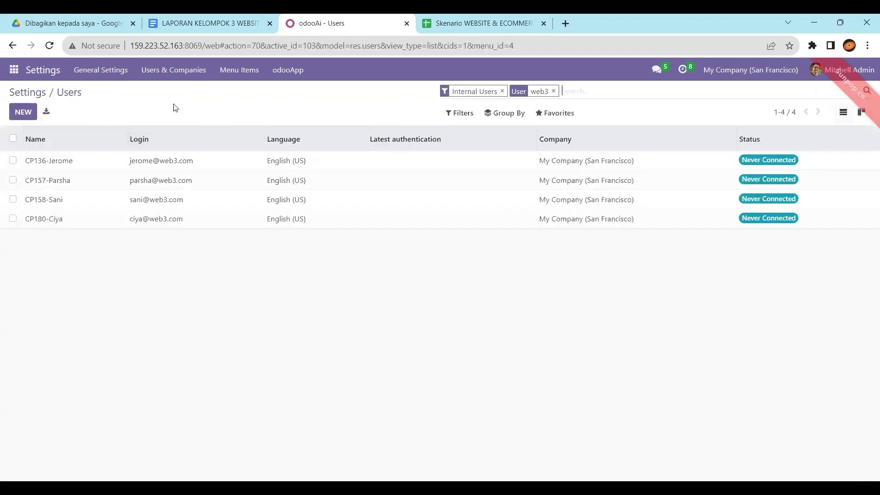
Step: Create the Discuss channel #WEBCOM03 and open its settings
left_click(15, 71)
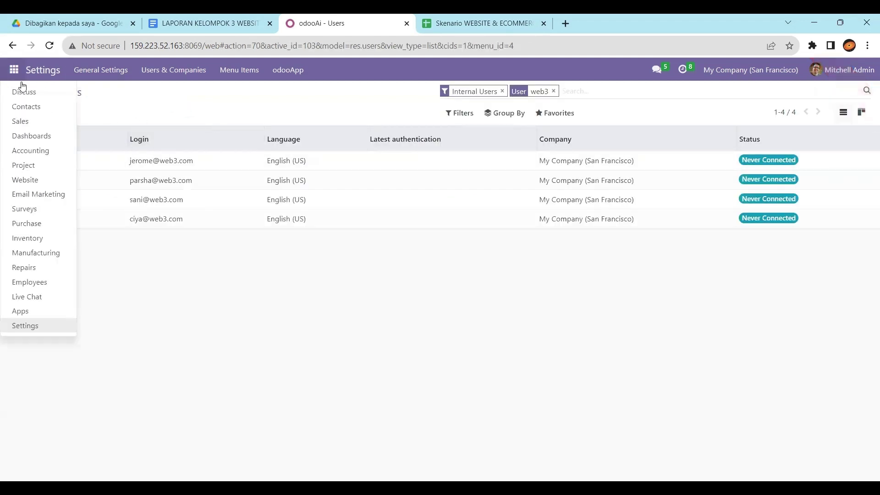
left_click(25, 95)
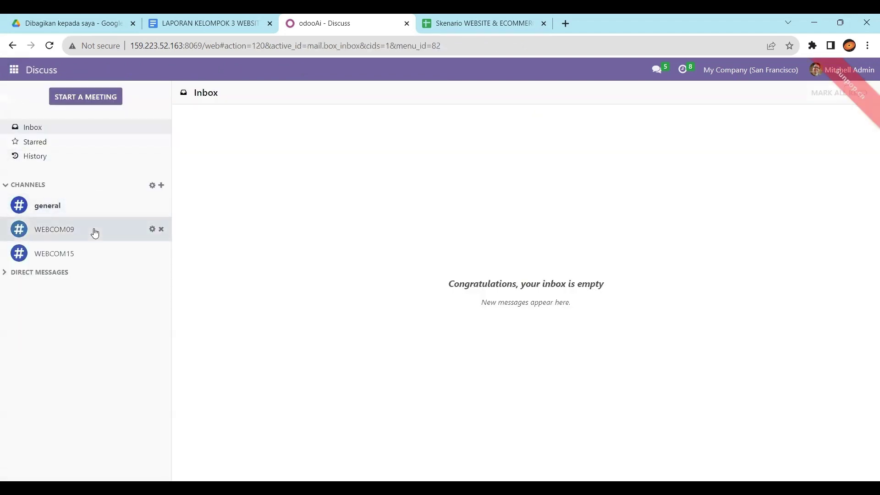
left_click(162, 186)
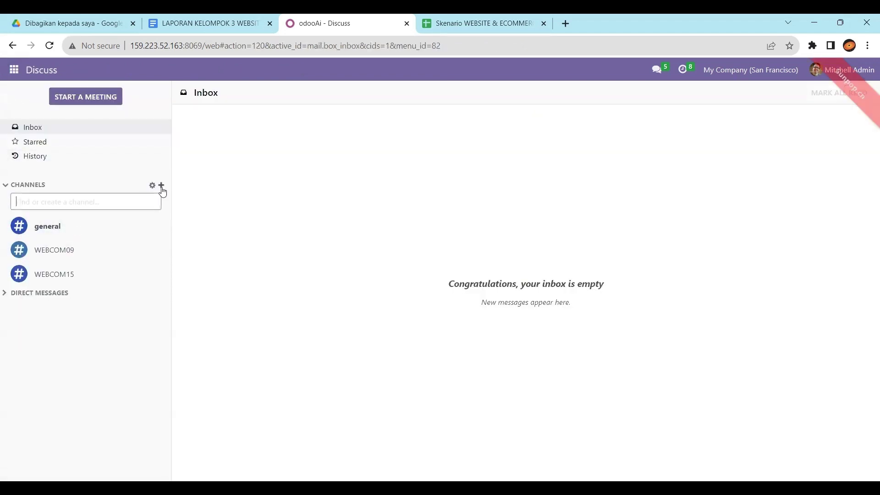
type("W")
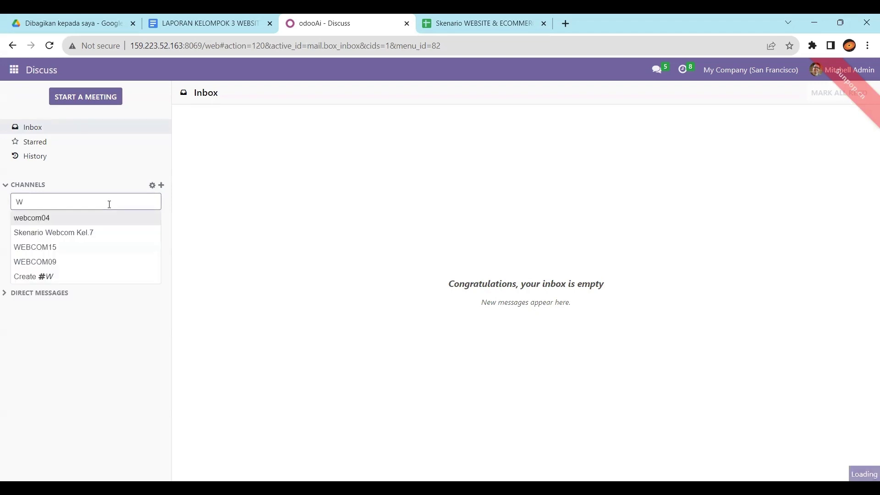
type("EBC")
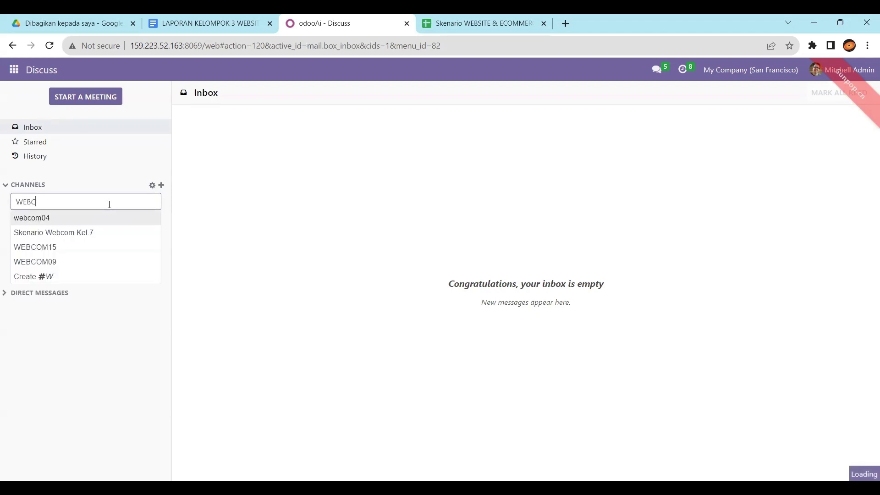
type("OM03")
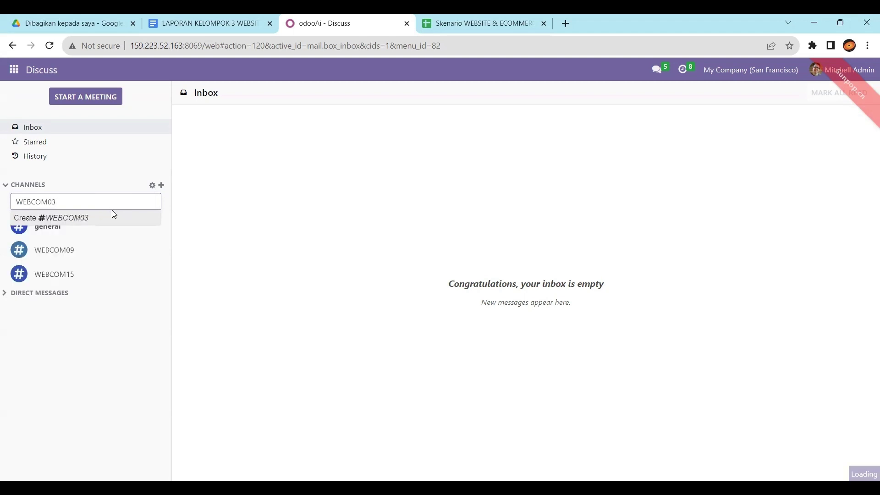
left_click(38, 221)
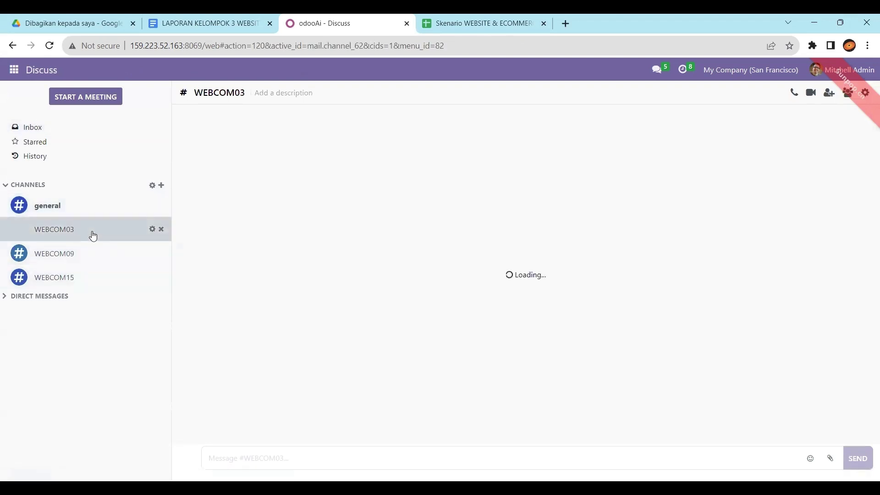
left_click(153, 232)
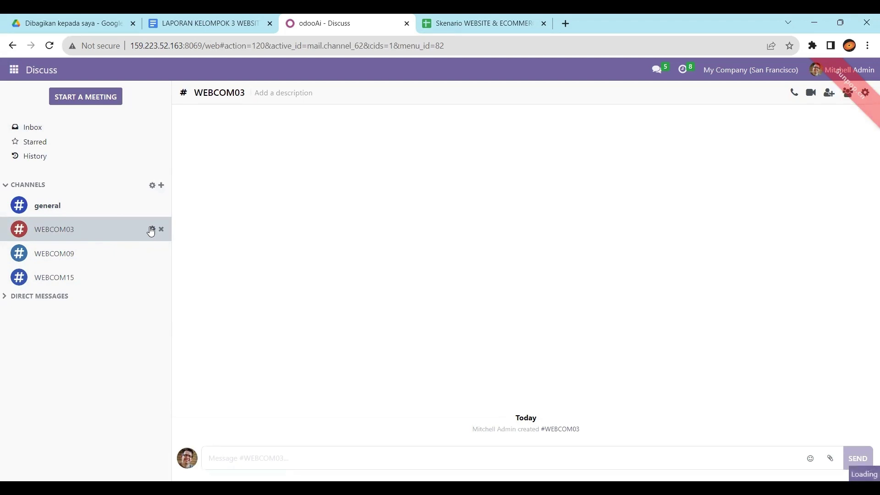
Step: Open the WEBCOM03 members list and add users CP13 and CP157
left_click(151, 230)
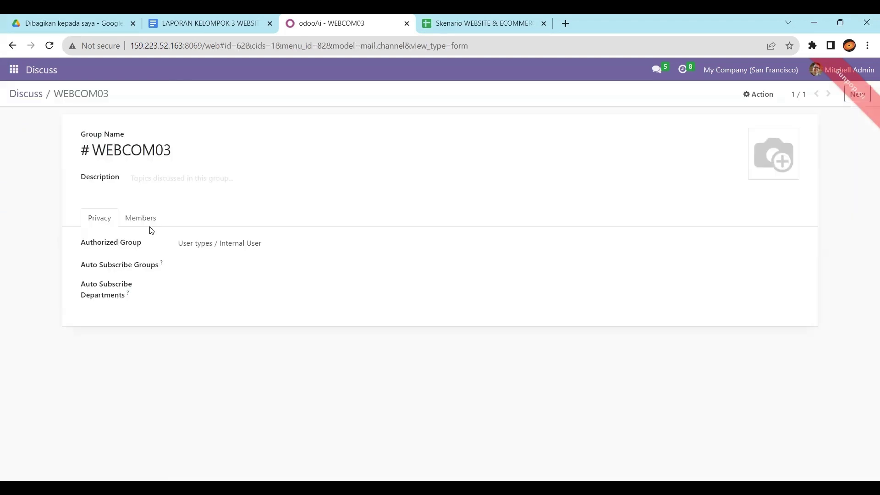
left_click(153, 225)
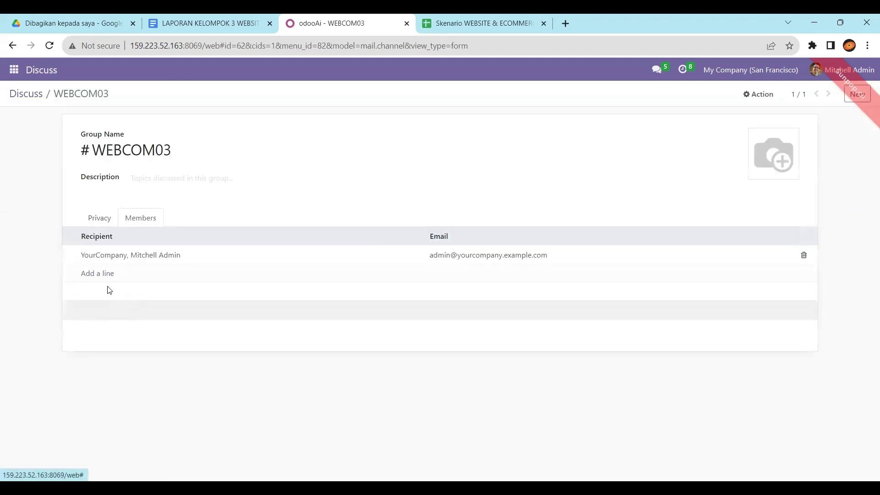
left_click(102, 277)
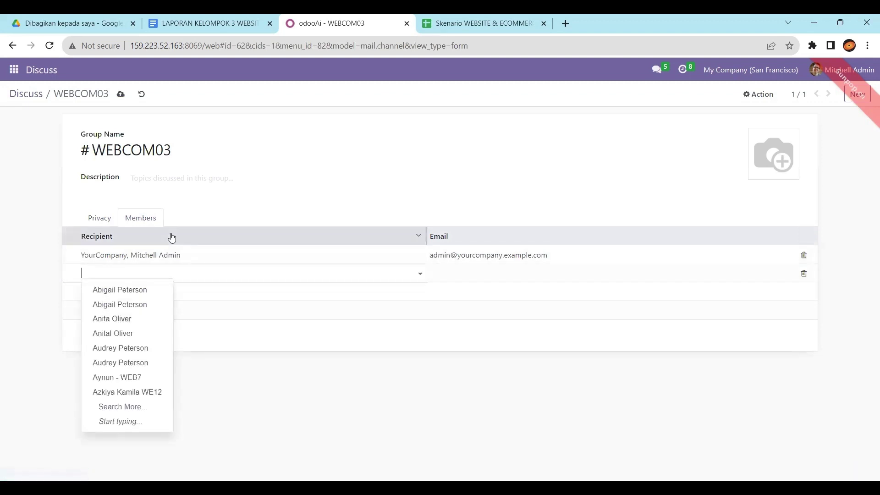
type("CP13")
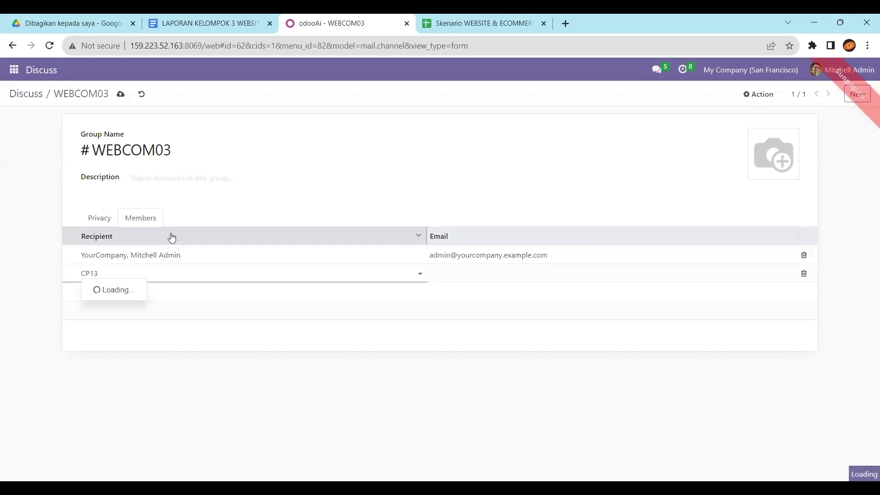
left_click(104, 290)
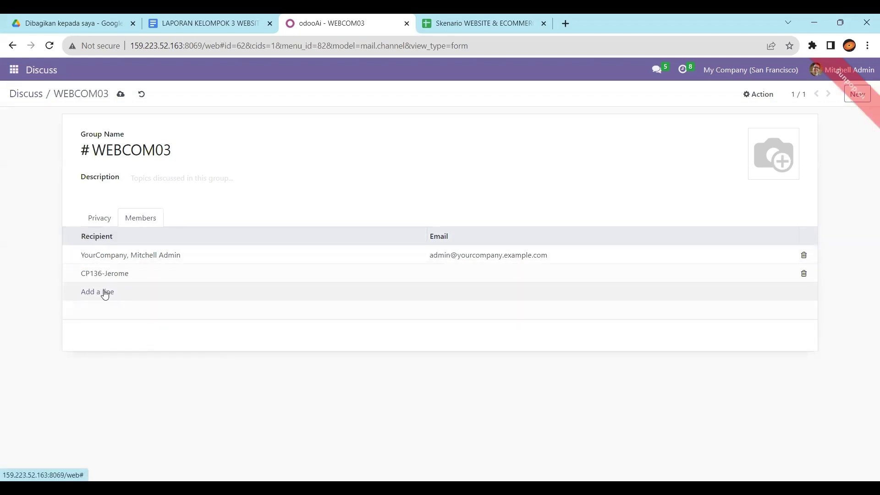
left_click(105, 294)
type("CP157")
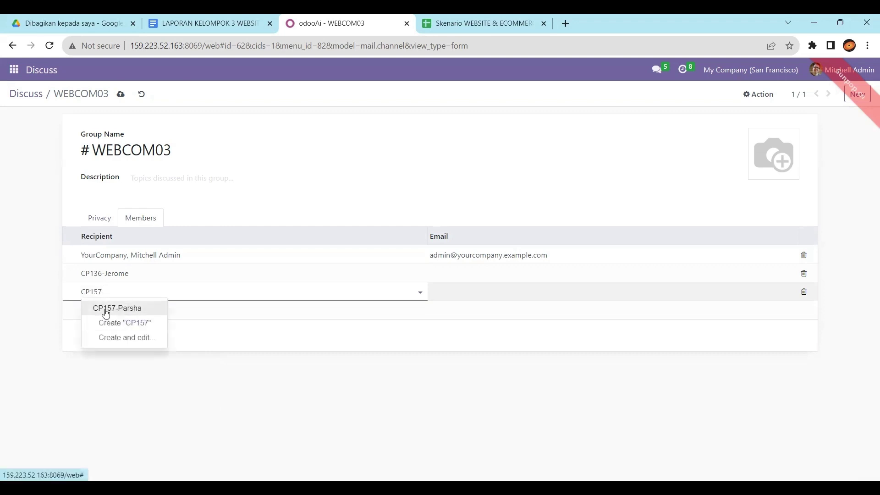
left_click(104, 309)
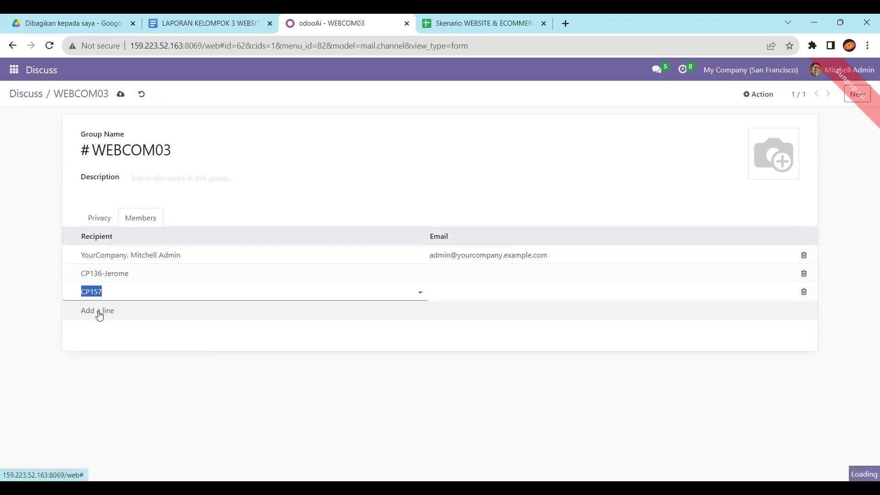
Step: Add users CP158 and CP18 as members and save the channel
left_click(99, 316)
type("CP15")
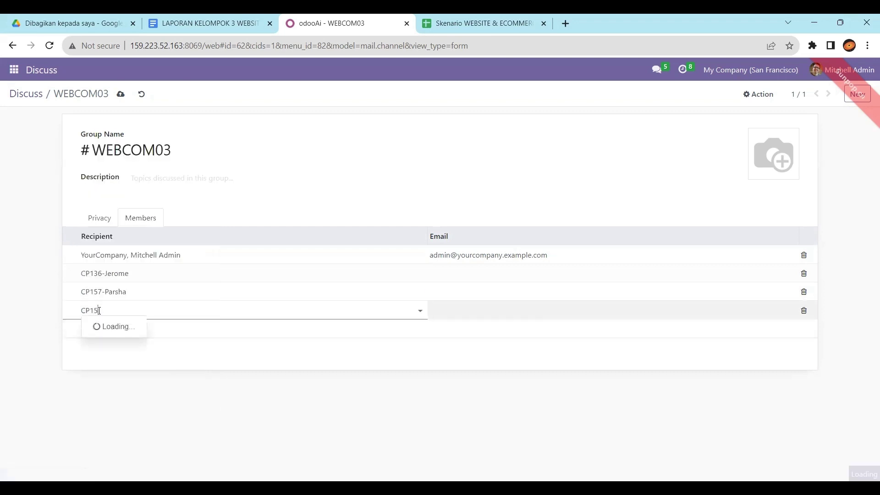
type("8")
left_click(102, 327)
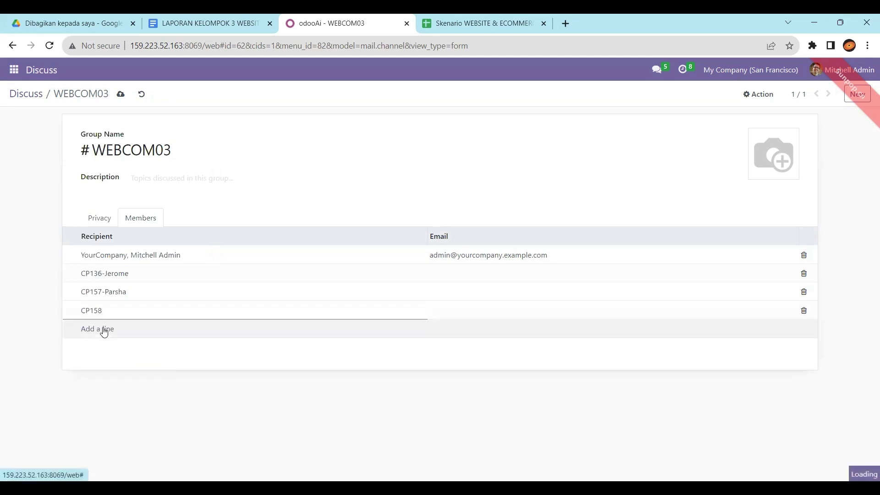
left_click(104, 330)
type("CP18")
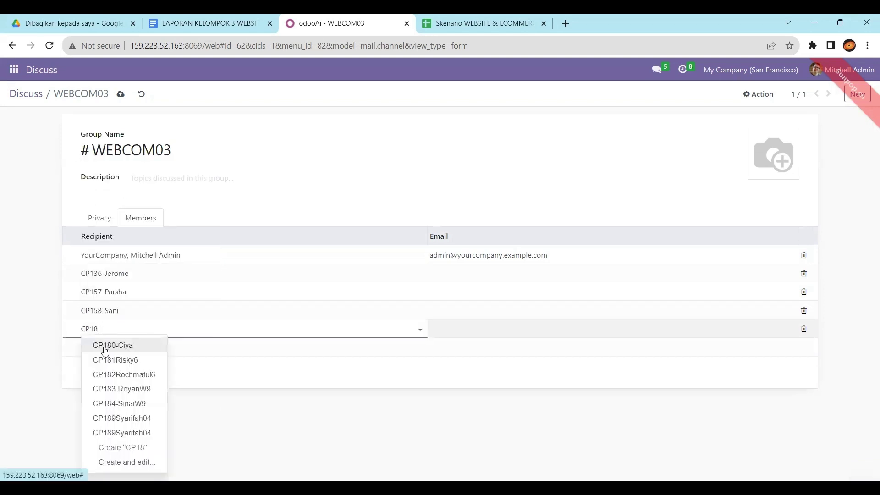
left_click(102, 345)
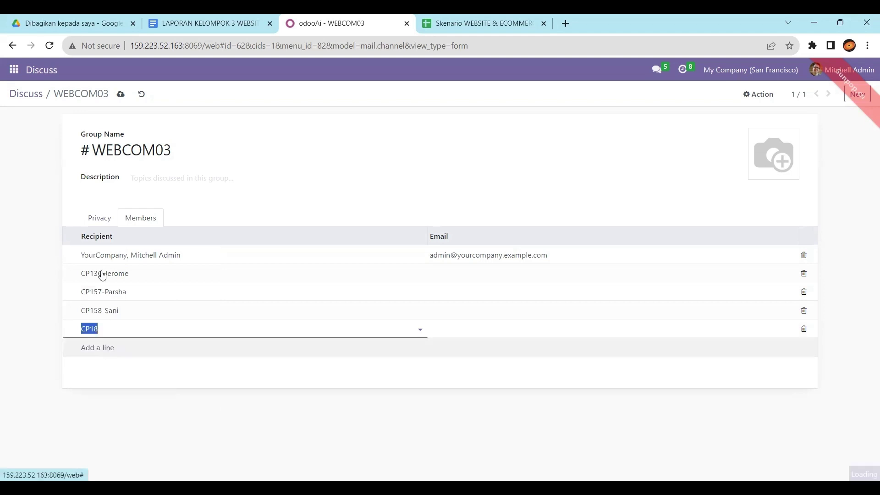
left_click(121, 94)
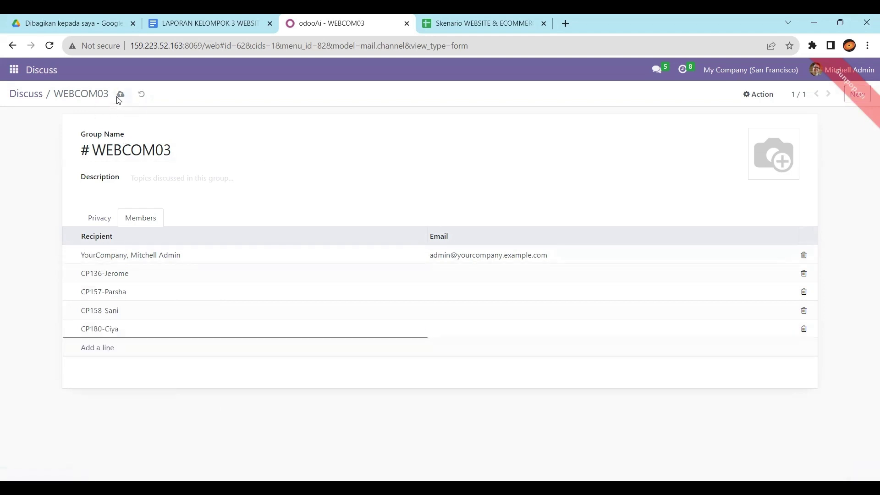
Step: Post a 'Halo' greeting in the WEBCOM03 channel
left_click(37, 95)
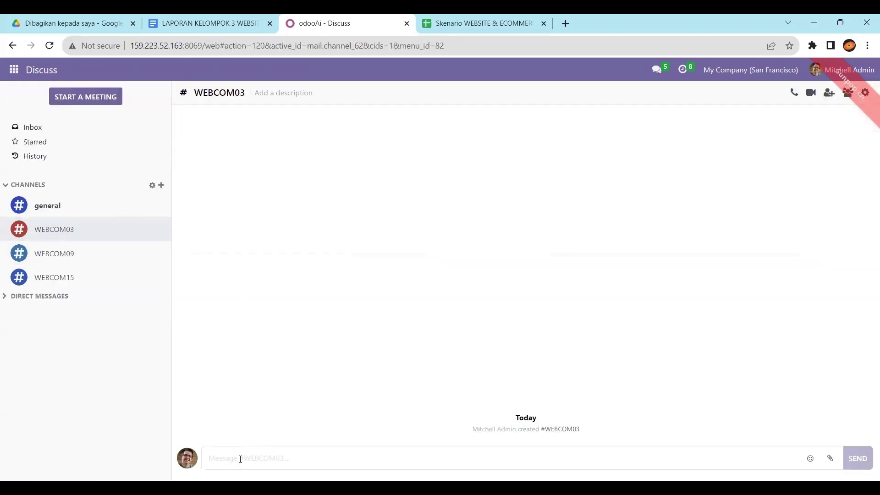
type("Halo")
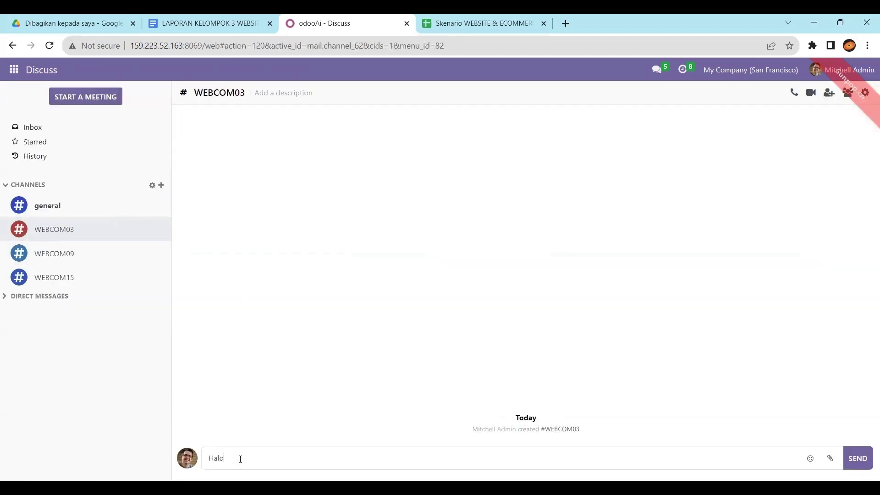
key("Return")
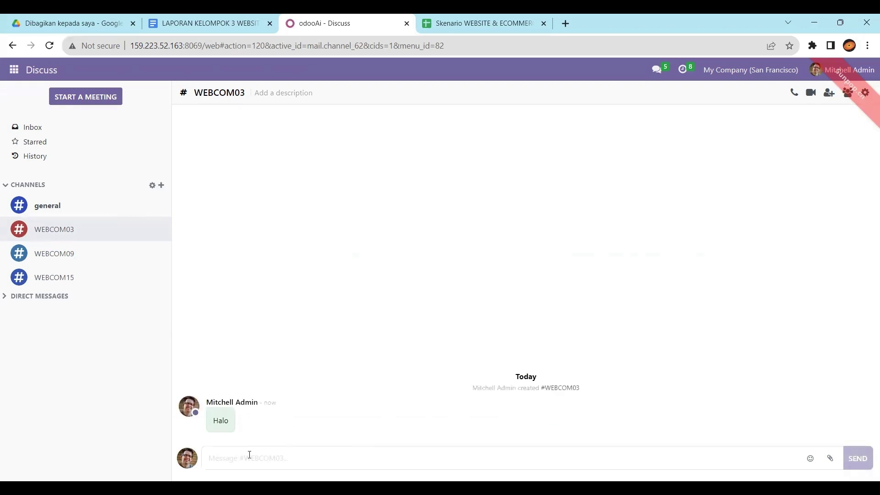
Step: Post a message @-mentioning a web3 teammate, asking for a building-store website and e-commerce
type("T")
key("BackSpace")
type("Tolong")
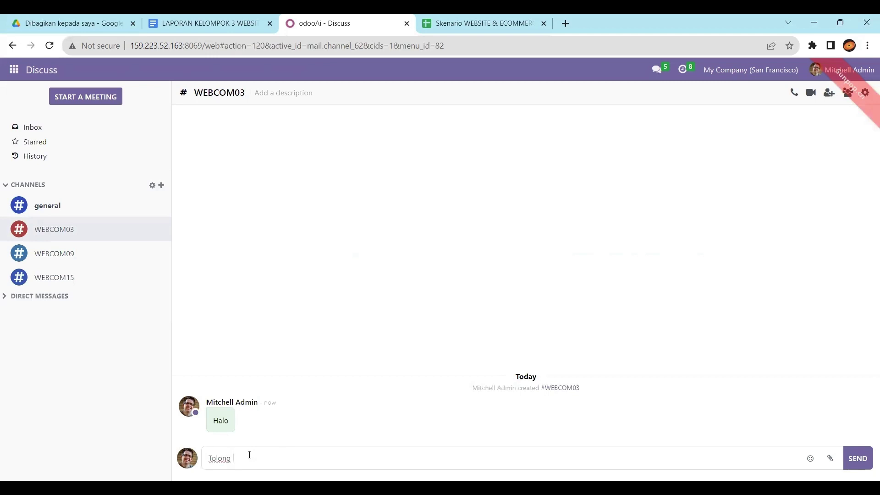
key("ctrl+shift+Tab")
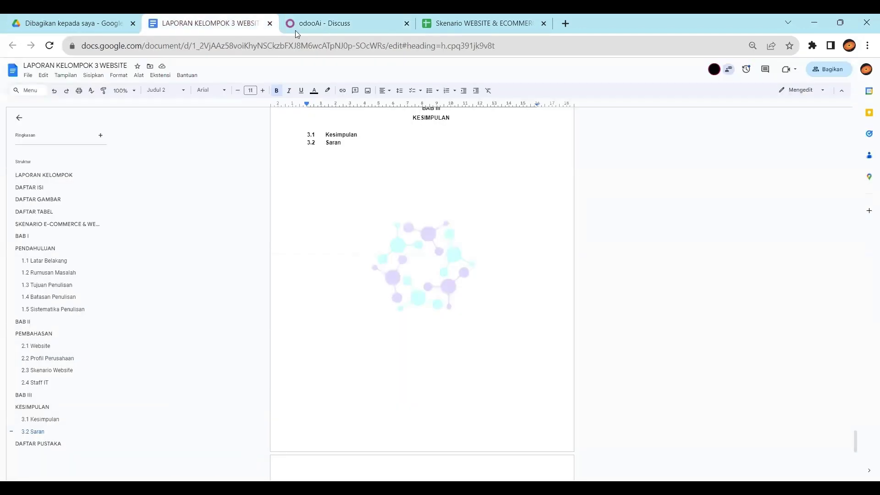
left_click(325, 18)
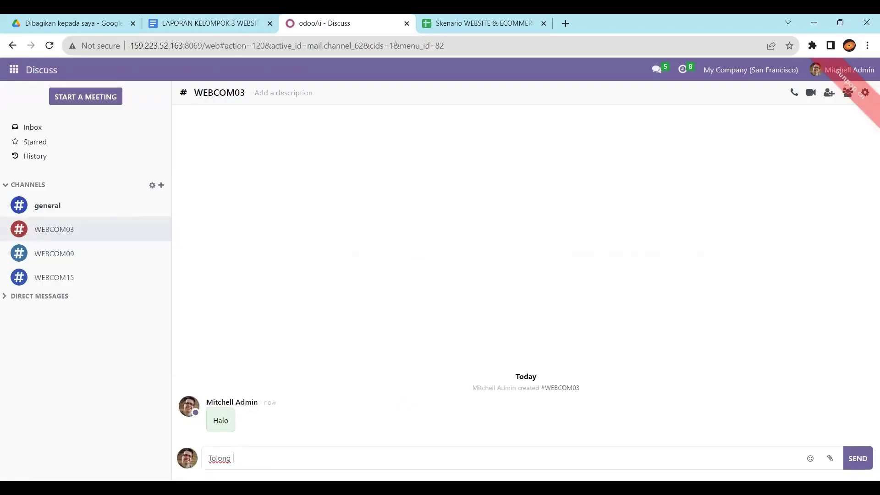
type("@")
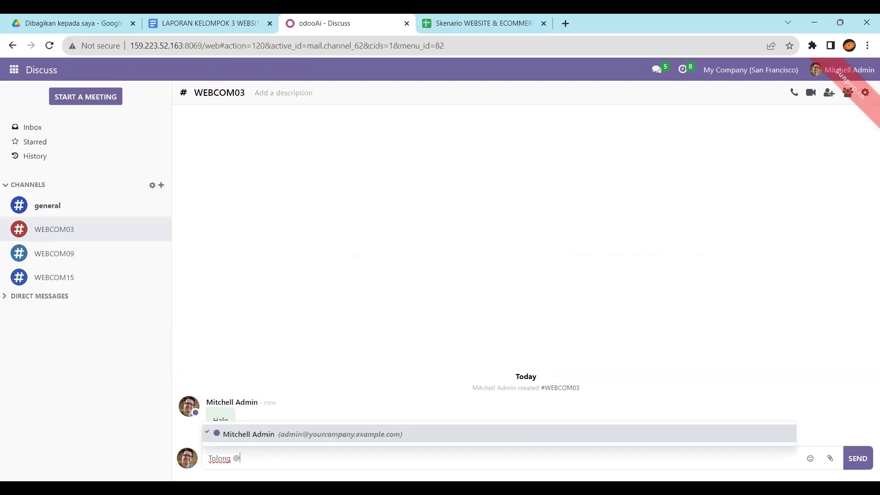
left_click(257, 428)
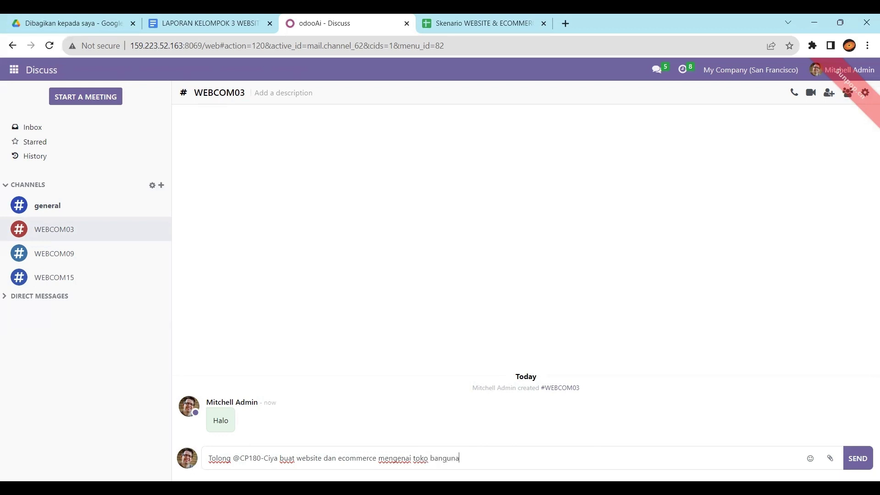
left_click(857, 458)
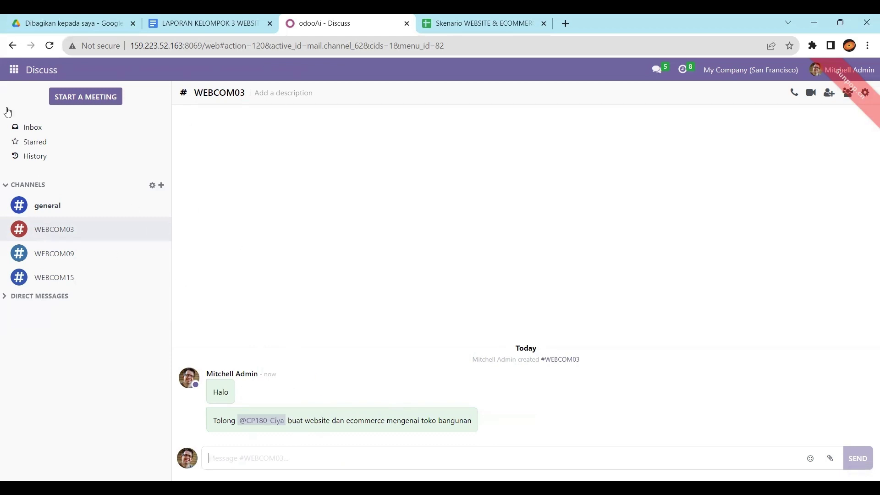
left_click(14, 71)
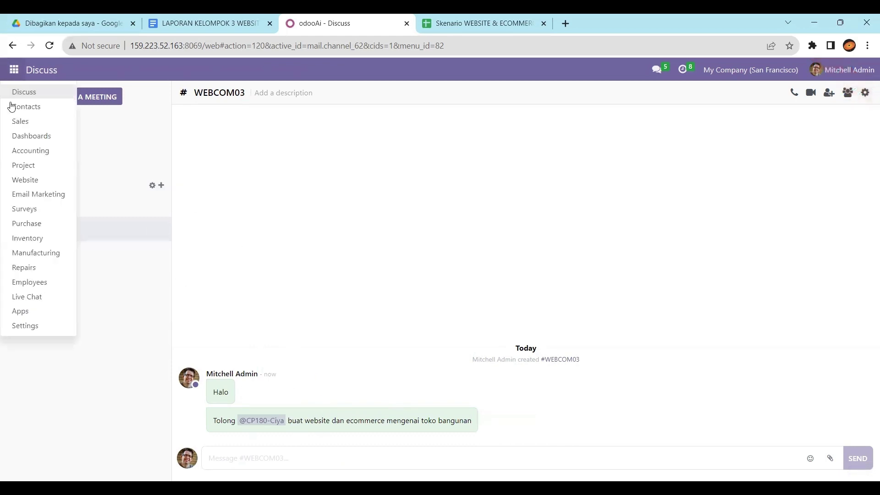
Step: Review the Website shop options in Settings and save them
left_click(44, 326)
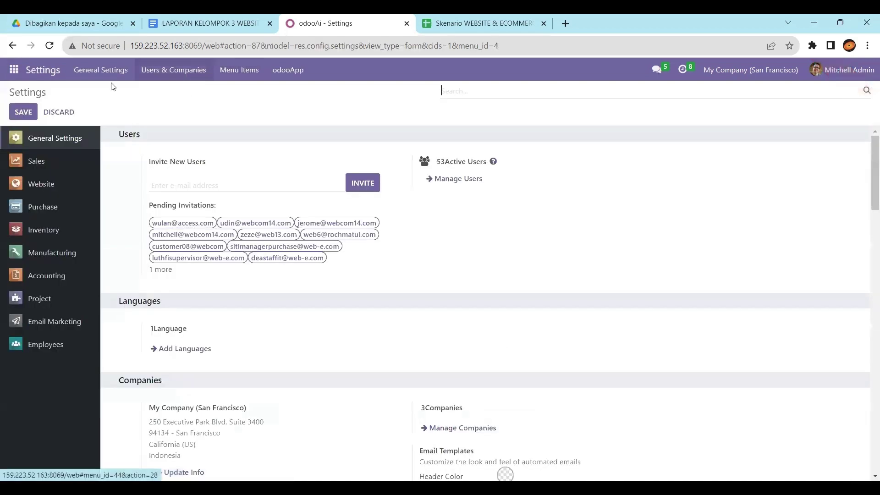
left_click(39, 191)
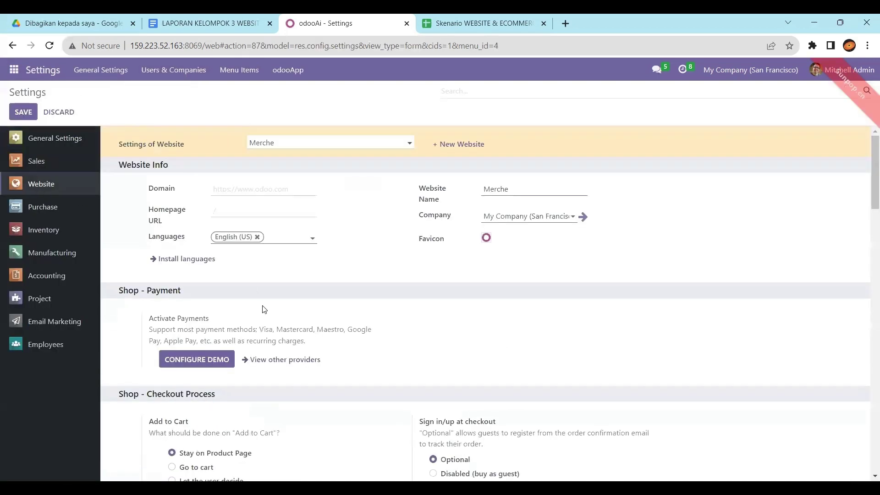
scroll(264, 310, "down", 5)
scroll(264, 310, "down", 5)
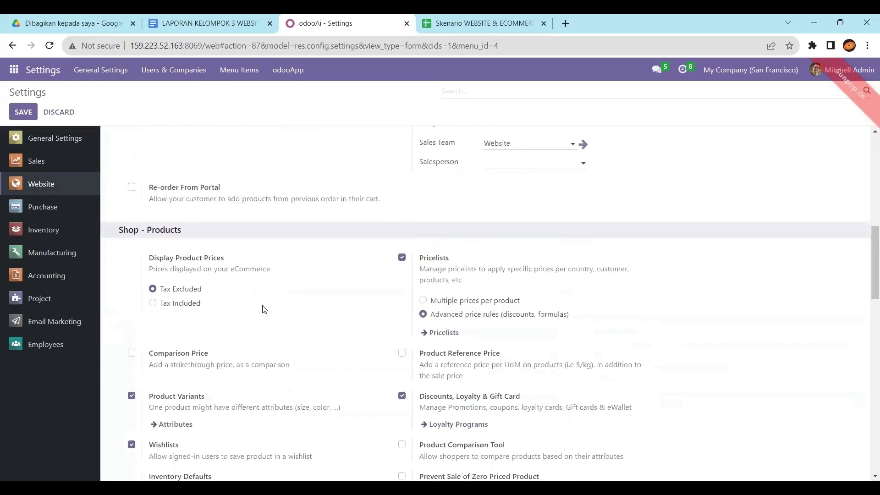
scroll(387, 300, "down", 9)
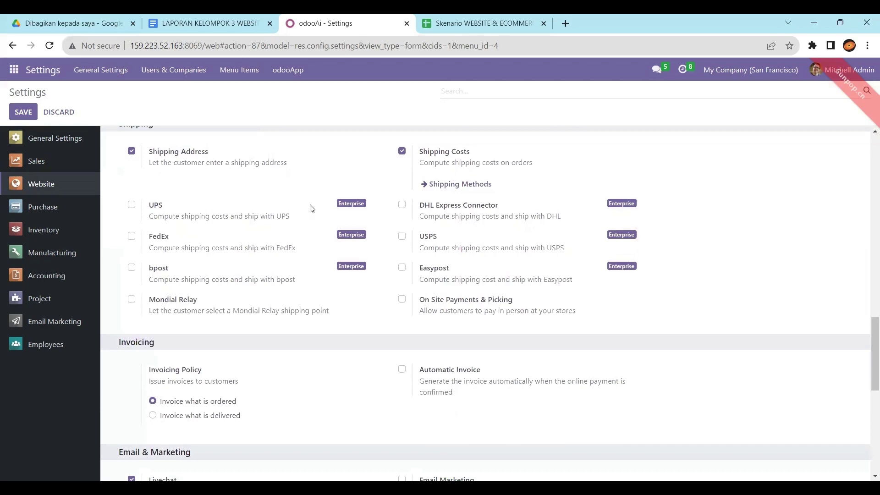
scroll(275, 314, "down", 6)
scroll(275, 314, "up", 3)
scroll(276, 316, "down", 4)
scroll(277, 316, "up", 1)
left_click(23, 111)
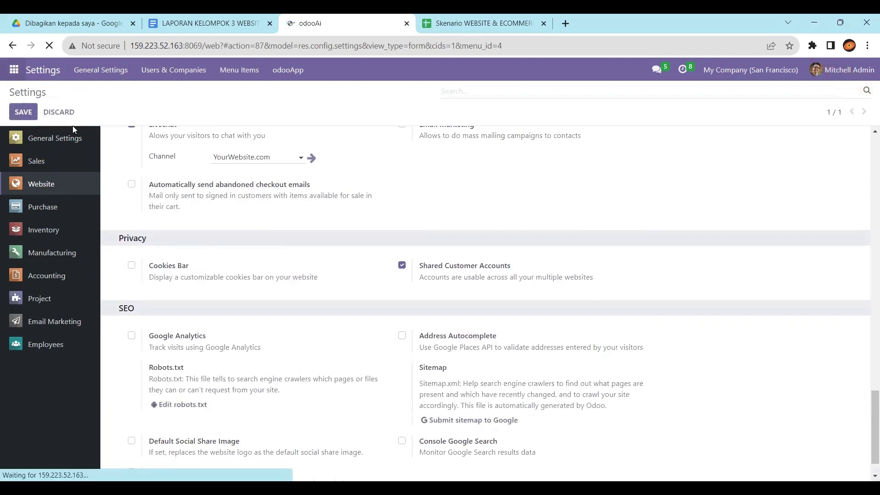
scroll(175, 250, "up", 10)
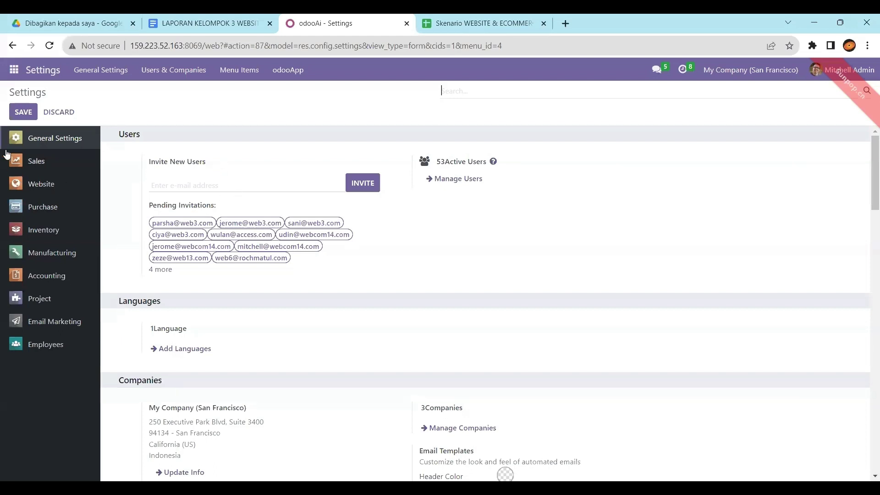
Step: Open the apps menu and close it again without switching apps
left_click(13, 72)
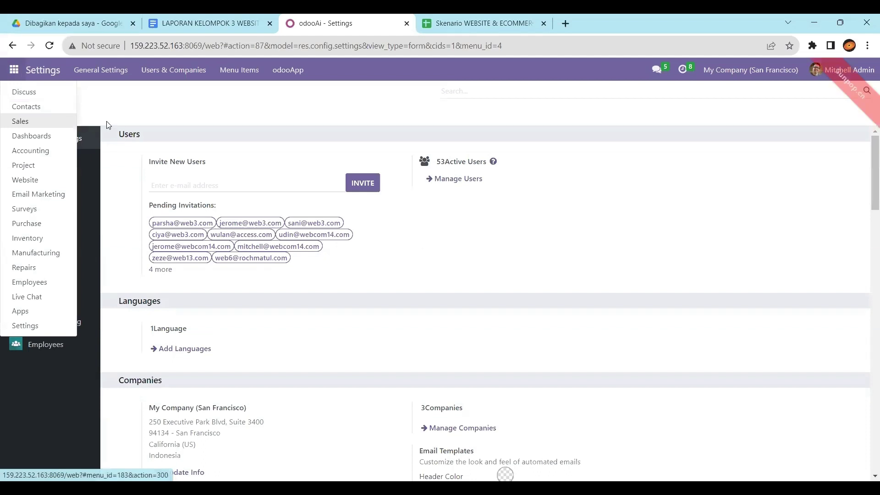
left_click(141, 100)
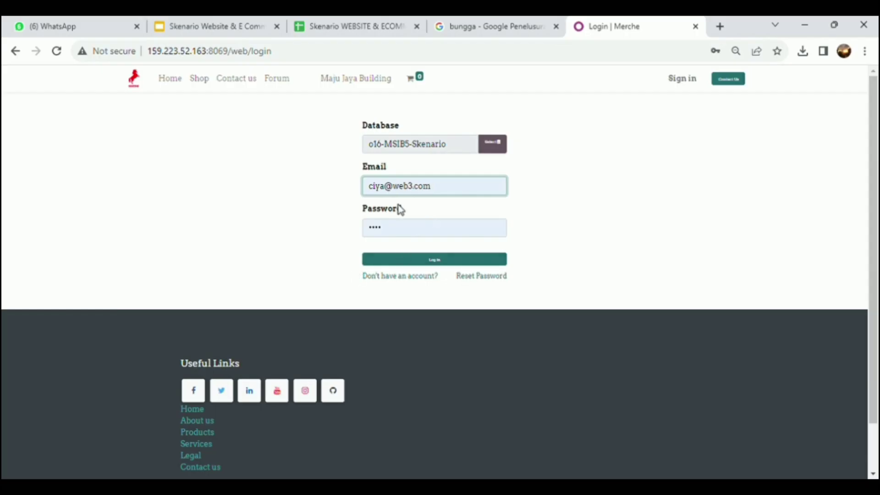
Step: Log in as the Staff Creative team member and open the Website app
left_click(441, 268)
left_click(441, 267)
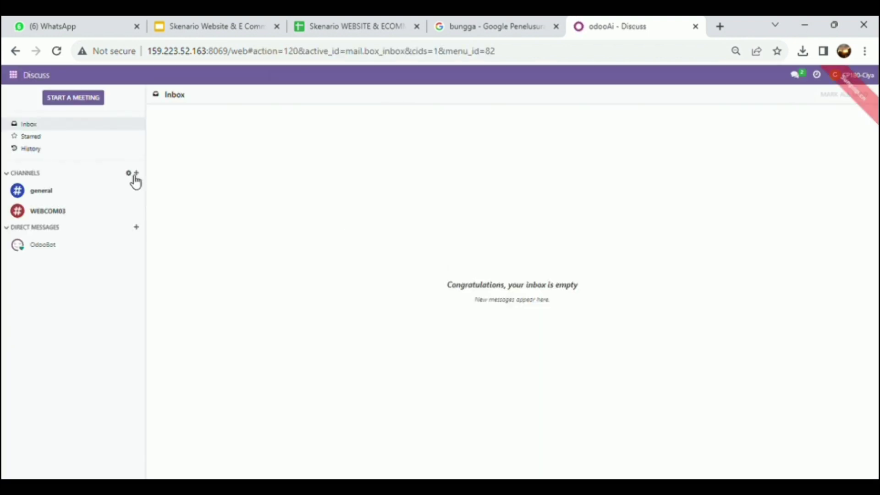
left_click(13, 75)
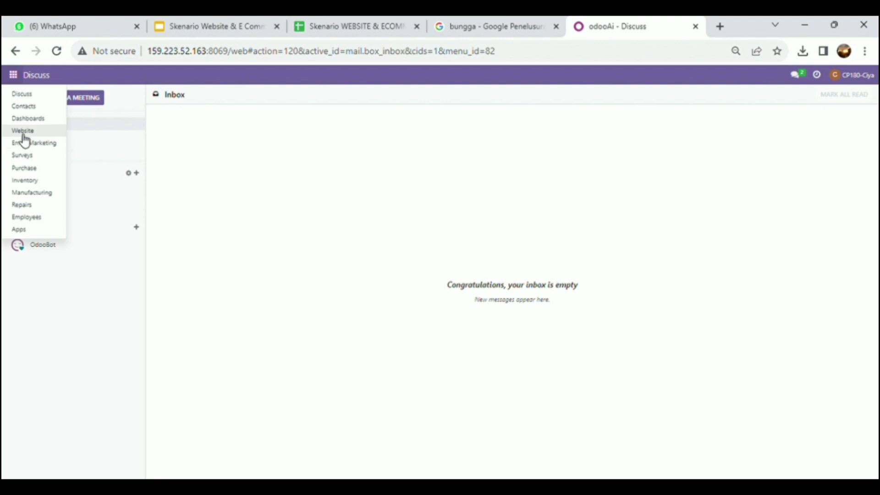
left_click(23, 132)
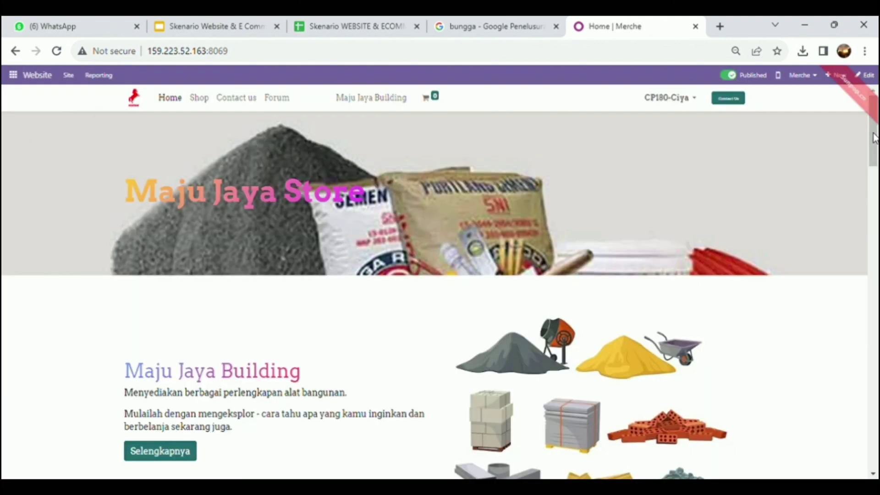
scroll(870, 139, "down", 2)
scroll(844, 132, "up", 2)
mouse_move(865, 117)
left_mouse_down()
mouse_move(865, 153)
mouse_move(870, 126)
left_mouse_up()
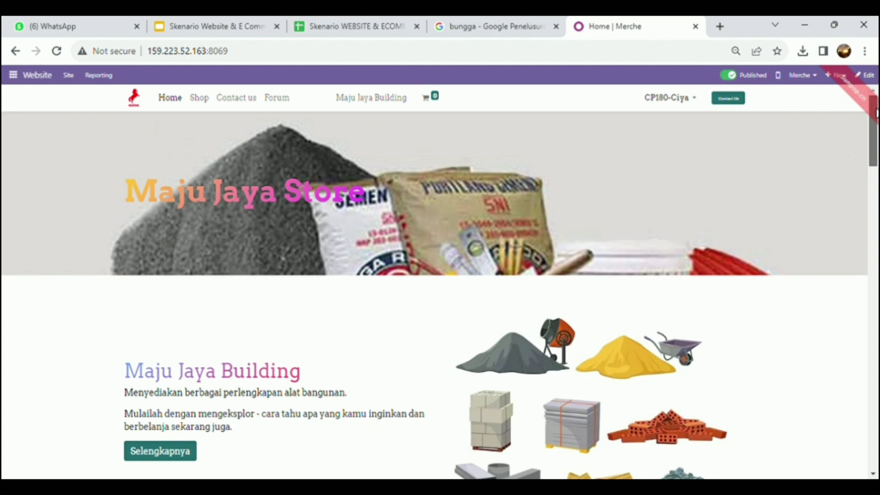
scroll(874, 110, "down", 1)
scroll(874, 103, "up", 1)
Step: Enter homepage edit mode, browse the Blocks, Customize and Theme panels, and select the hero banner
left_click(873, 76)
left_click_drag(736, 144, 737, 140)
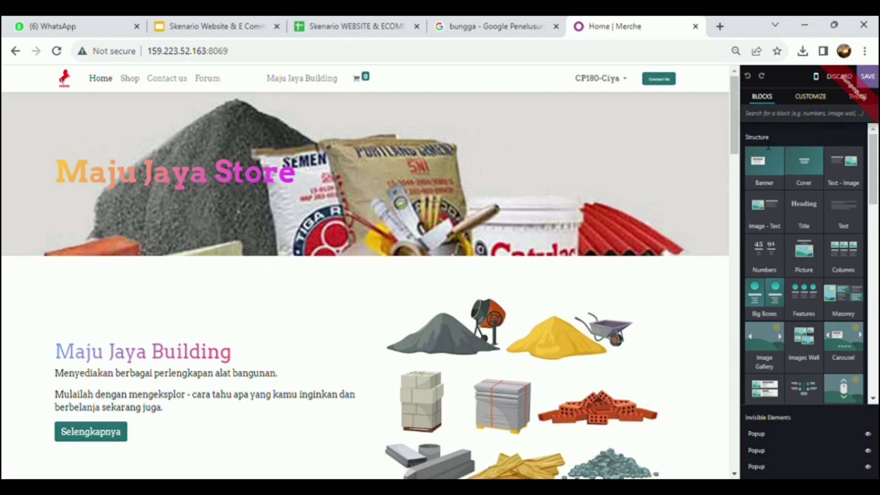
left_click_drag(873, 158, 861, 277)
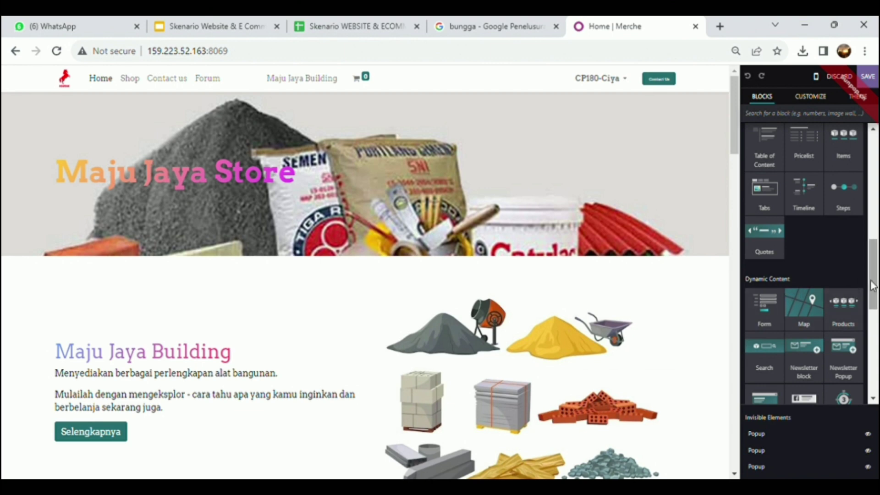
scroll(779, 293, "down", 5)
left_click_drag(873, 321, 875, 151)
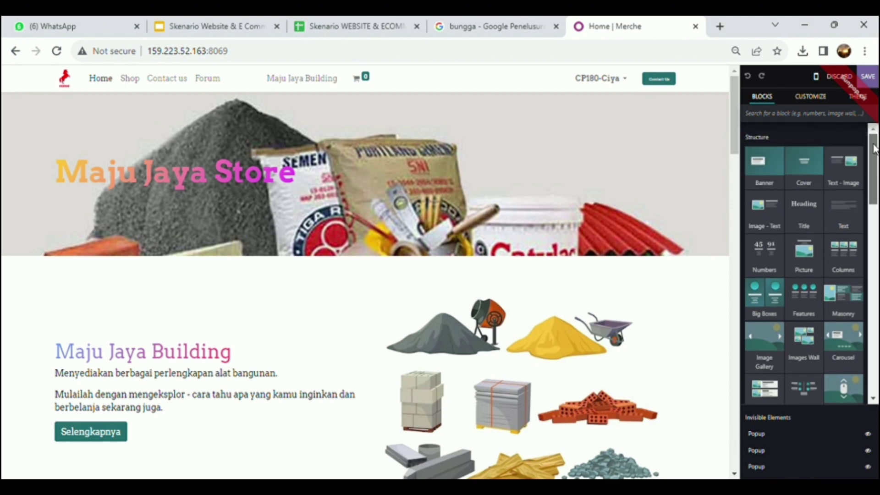
left_click(817, 99)
left_click(852, 96)
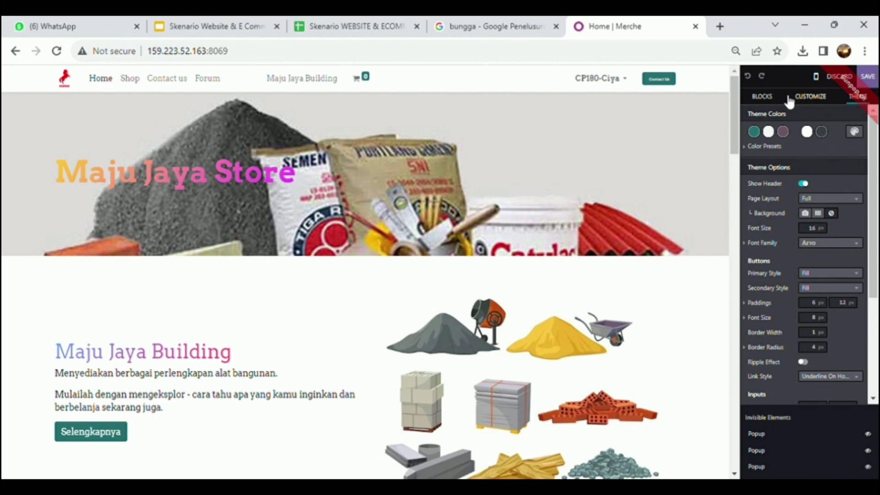
left_click(651, 174)
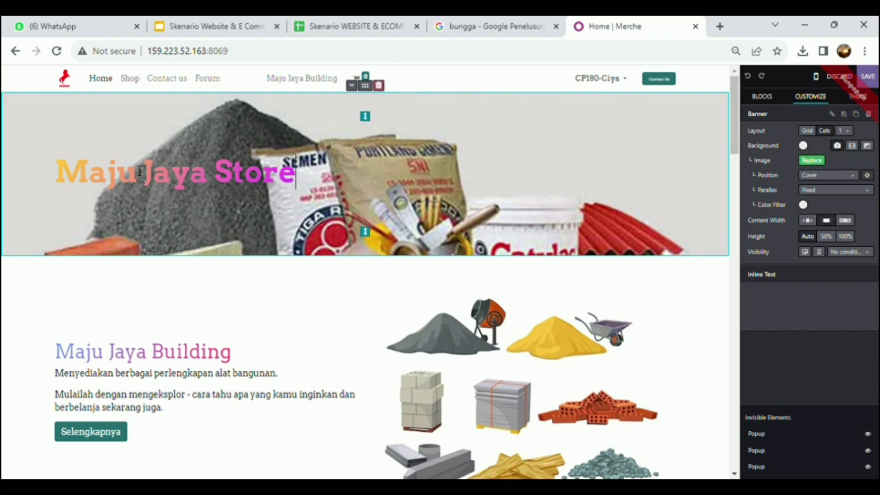
Step: Make the Maju Jaya Store heading a bold Header 1
left_click(120, 182)
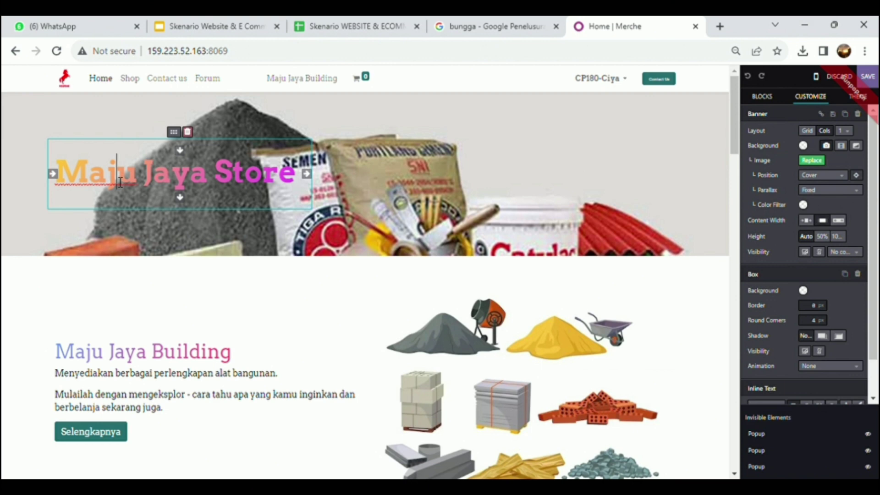
scroll(876, 225, "down", 1)
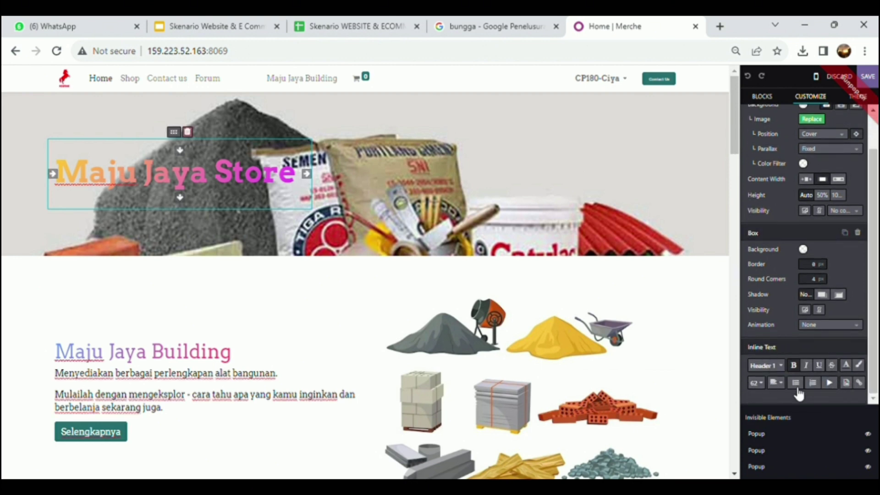
left_click(779, 366)
left_click(775, 281)
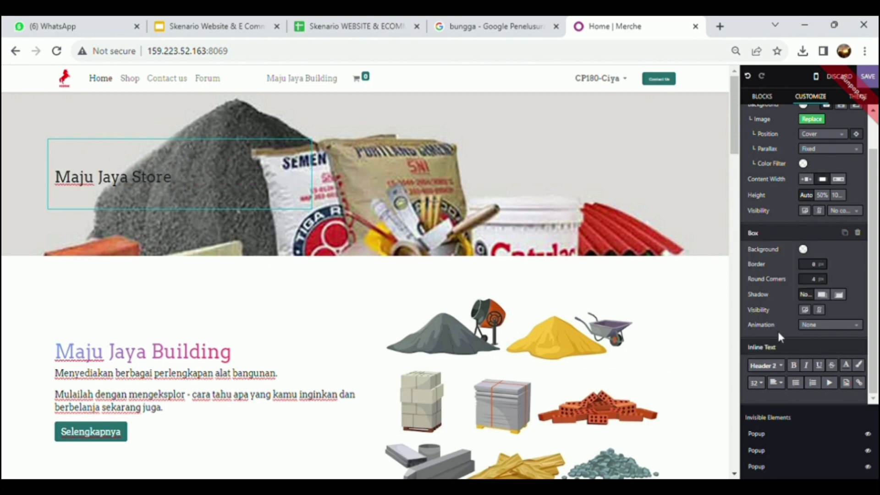
left_click(781, 365)
left_click(781, 268)
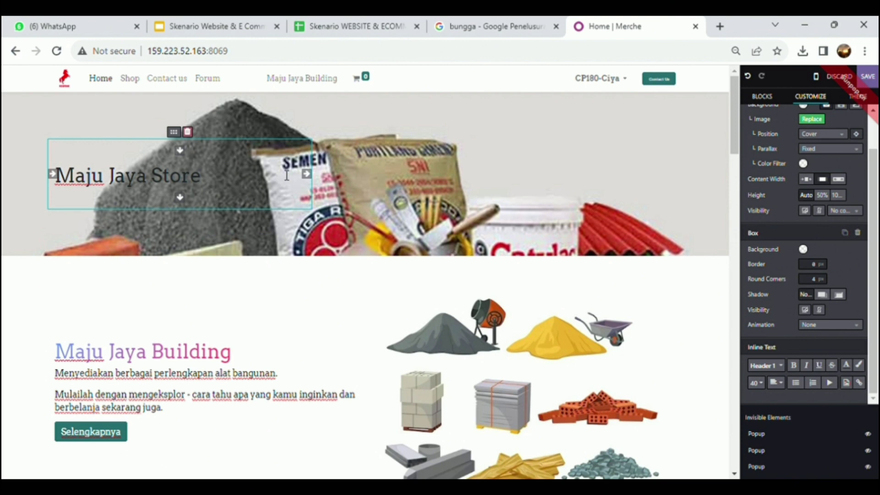
left_click_drag(223, 180, 53, 178)
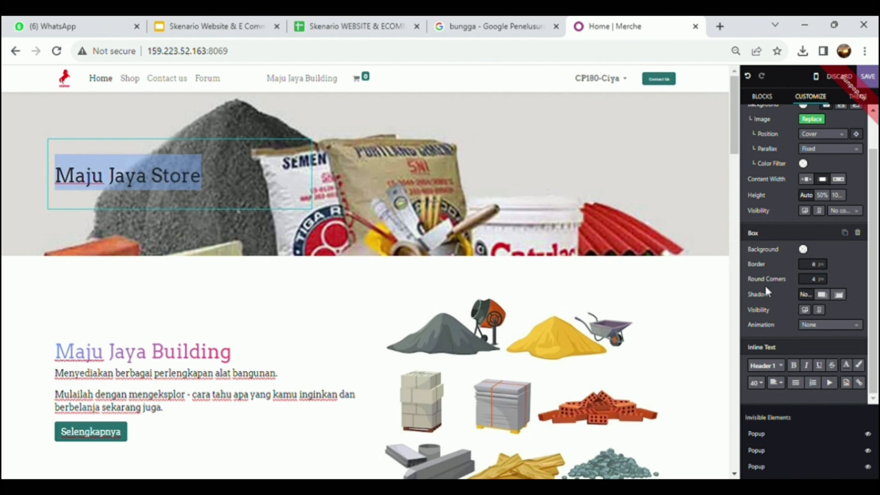
left_click(785, 366)
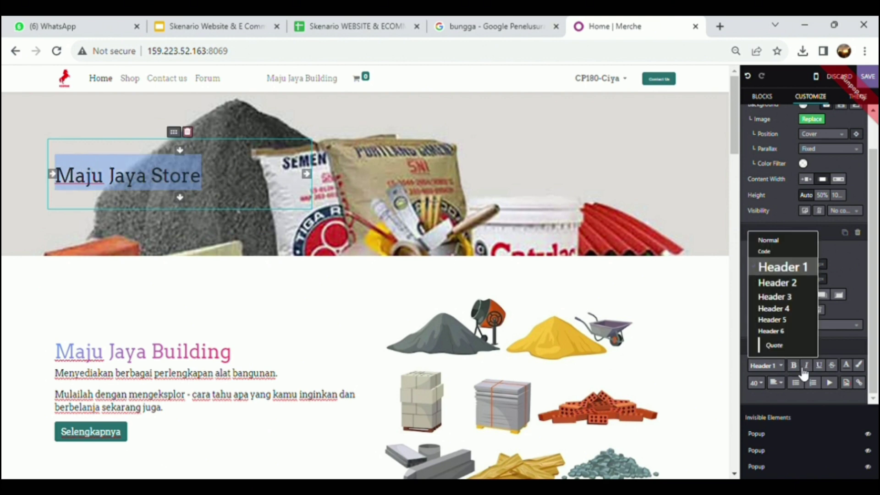
left_click(794, 365)
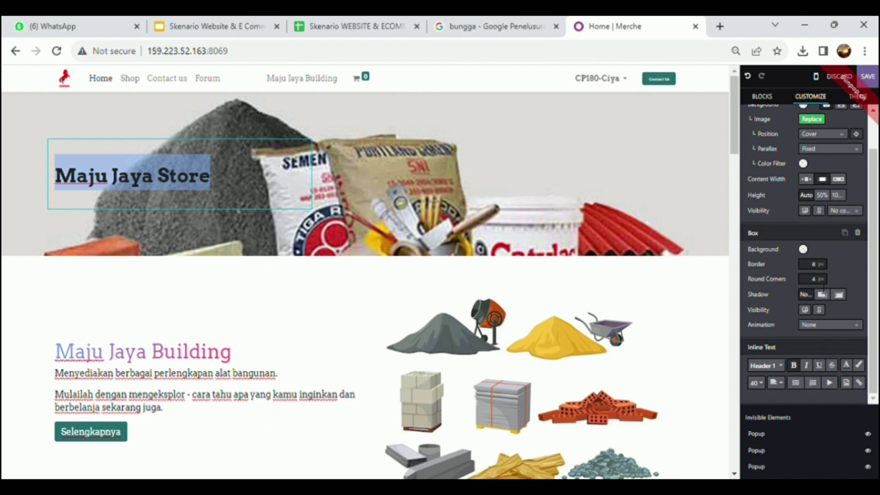
Step: Apply the orange-pink gradient to the title and set its font size to 62
left_click(846, 365)
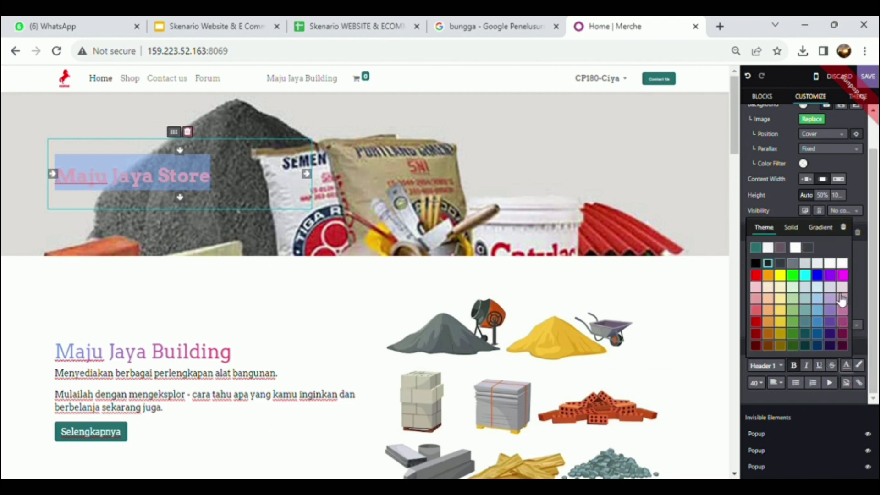
left_click(821, 227)
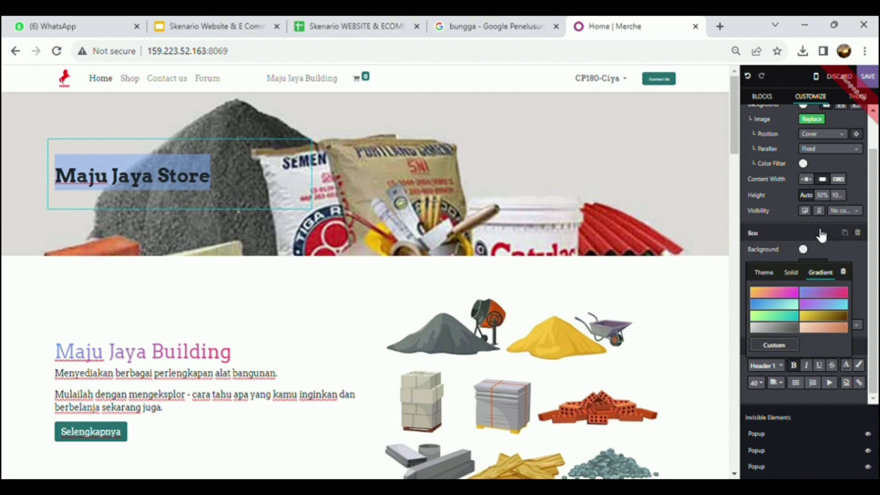
left_click(786, 292)
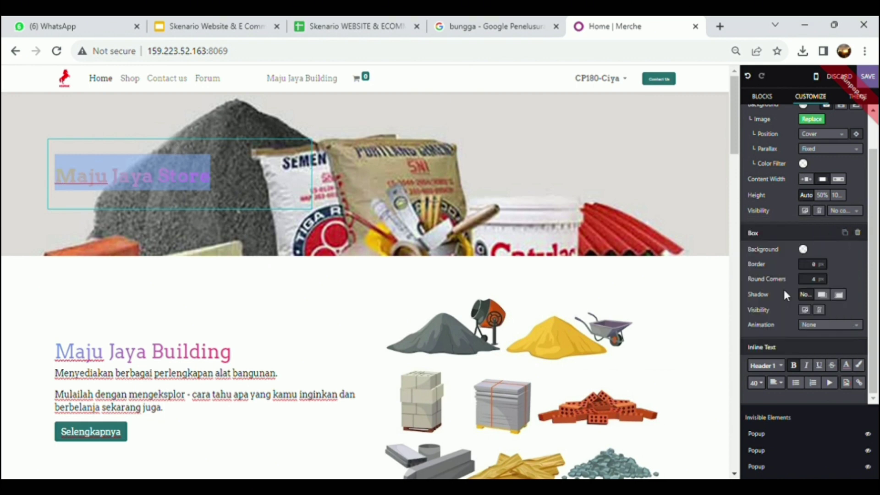
left_click(758, 384)
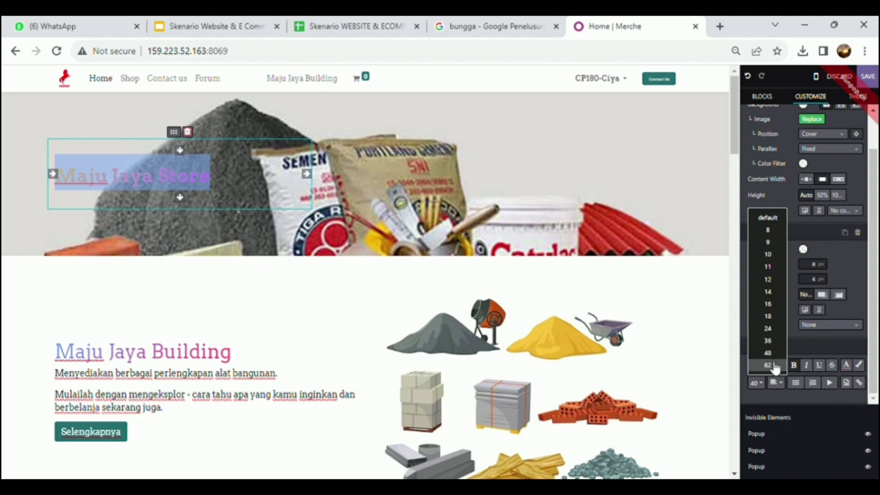
left_click(768, 366)
left_click(687, 273)
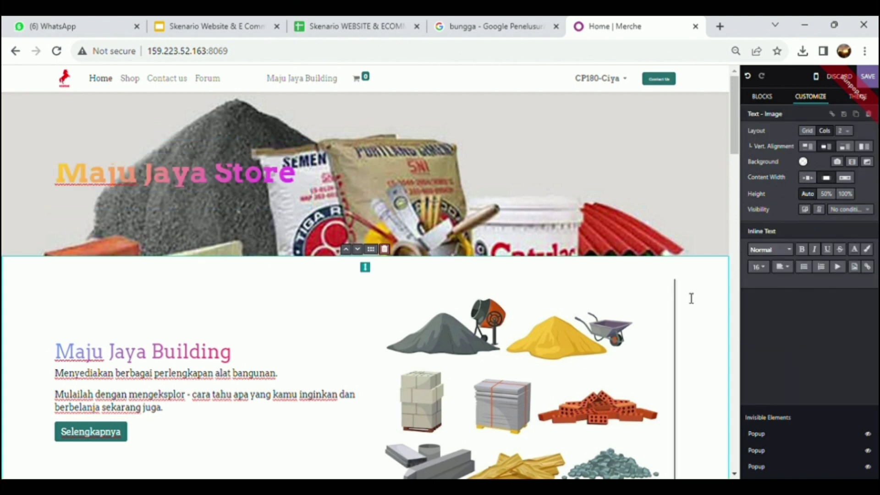
Step: Reduce the space above the banner title and select the Maju Jaya Building block
left_click(214, 185)
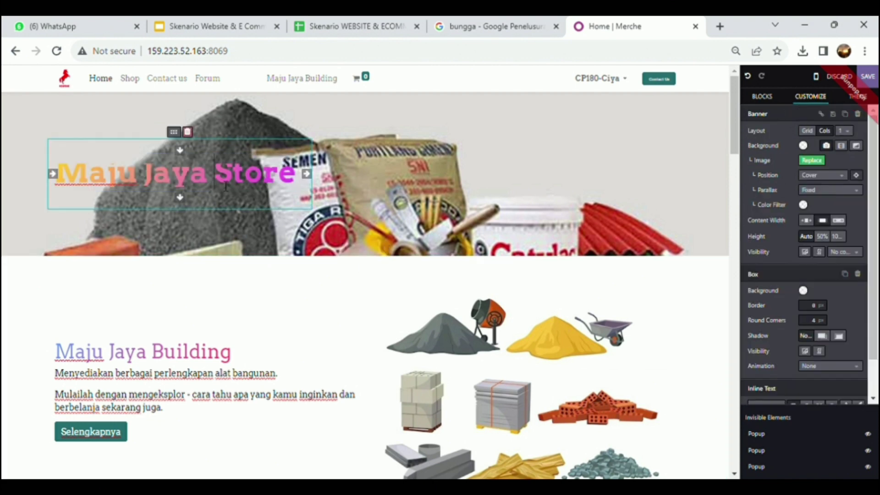
mouse_move(180, 151)
left_mouse_down()
mouse_move(187, 148)
mouse_move(188, 160)
left_mouse_up()
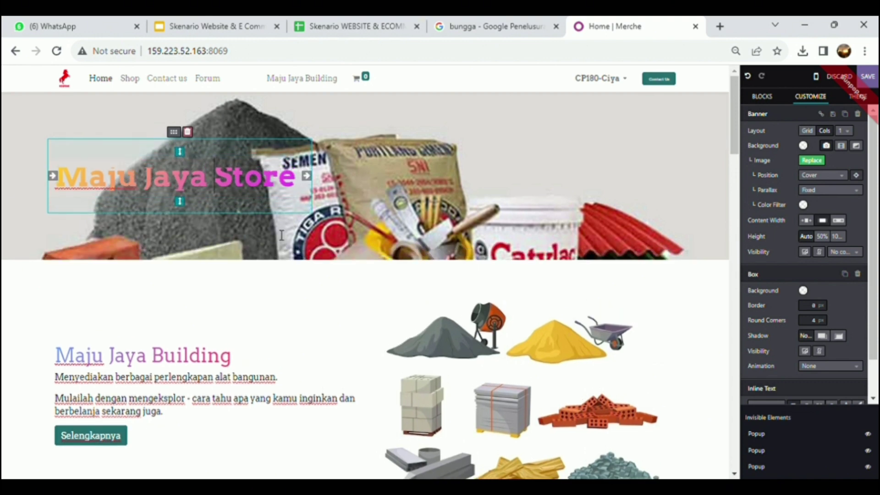
left_click(351, 285)
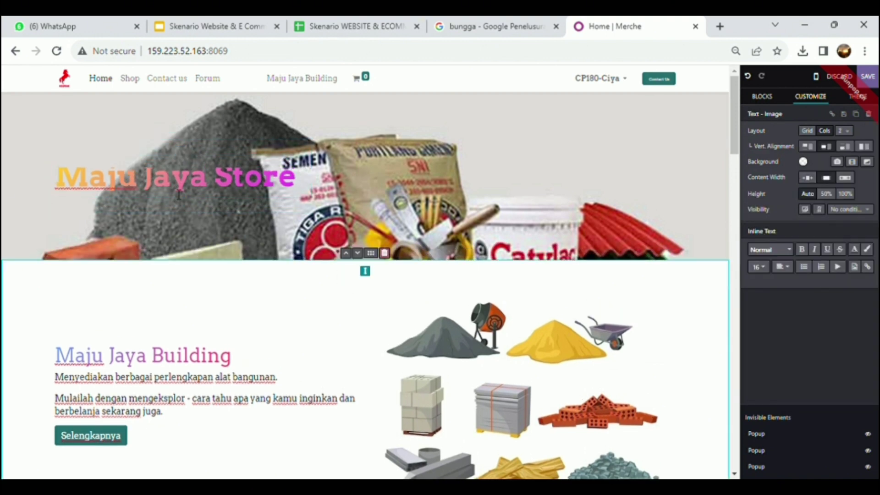
left_click_drag(737, 145, 741, 177)
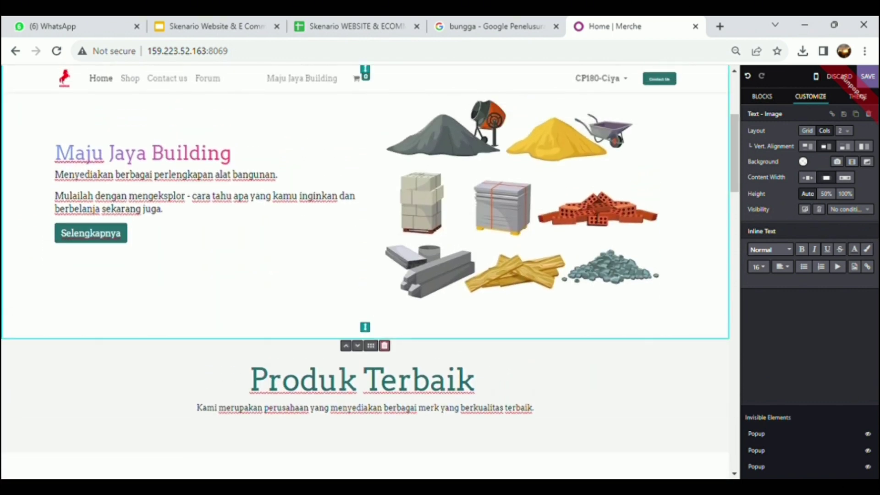
left_click(634, 131)
left_click(623, 126)
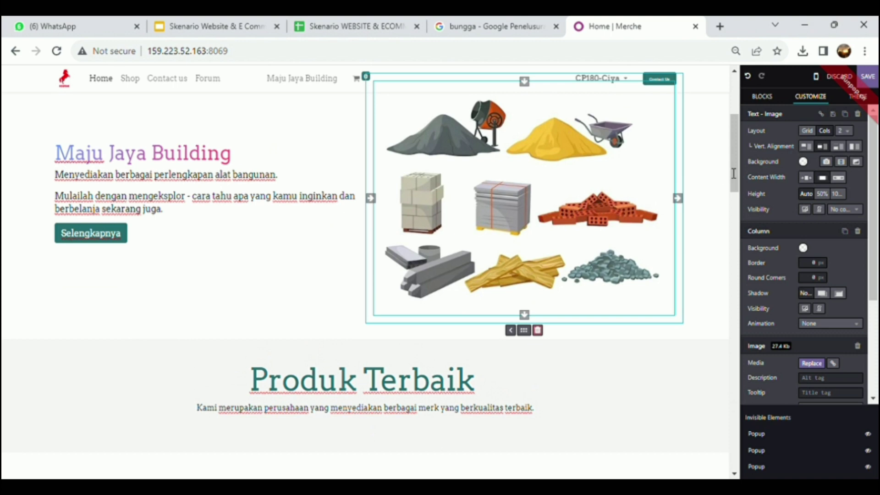
double_click(608, 182)
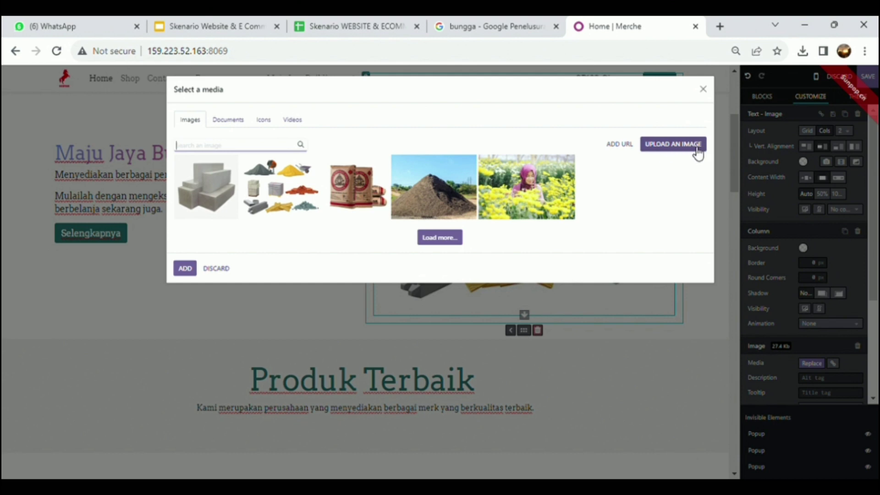
left_click(703, 89)
left_click_drag(735, 161, 734, 211)
left_click(625, 275)
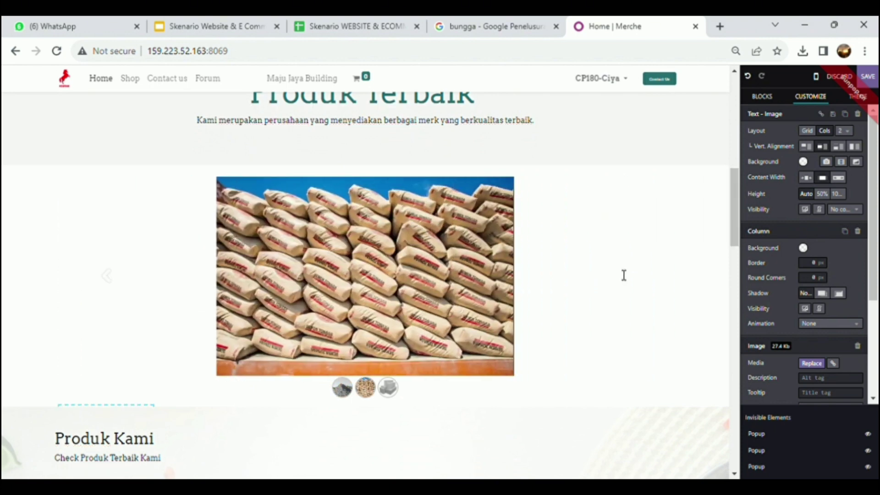
left_click(625, 276)
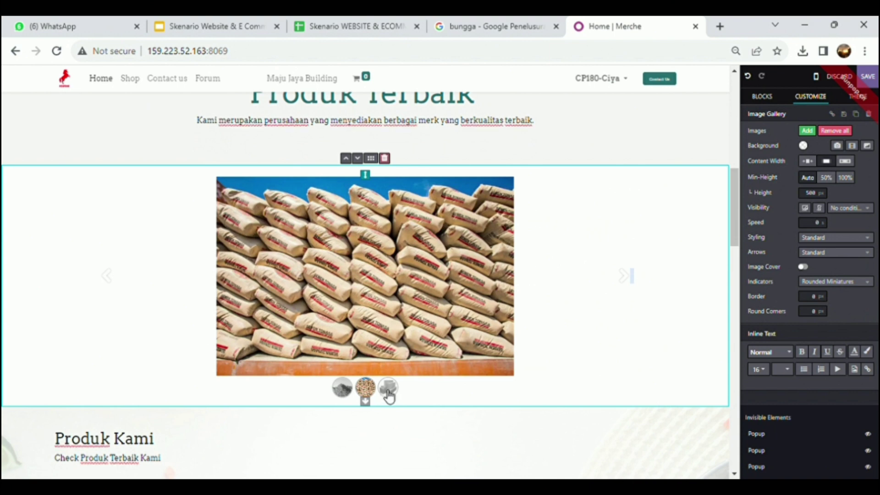
left_click(388, 390)
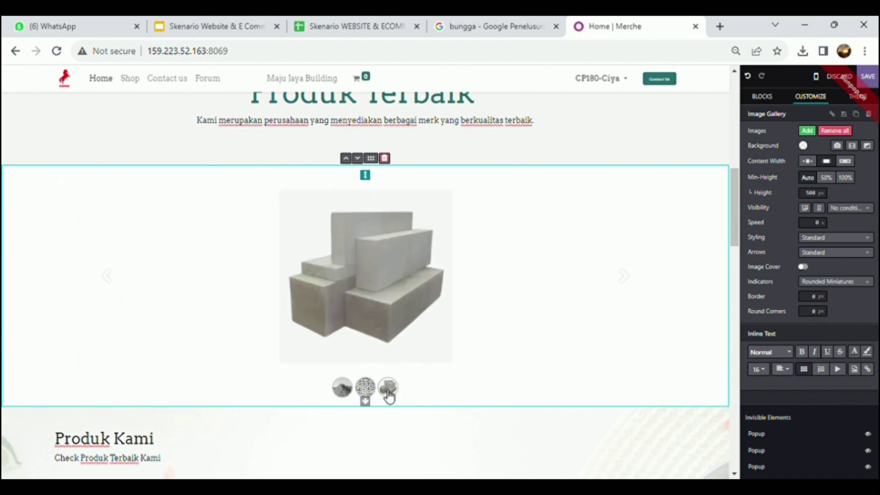
left_click_drag(735, 241, 735, 283)
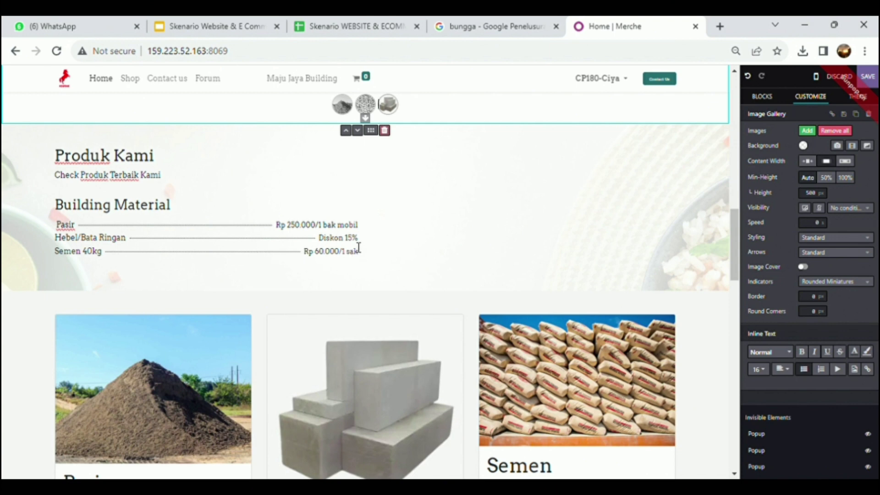
Step: Copy Rp 550.000/pcs from cell E5 and paste it over 'Diskon 15%' on the Hebel/Bata Ringan line
left_click(347, 239)
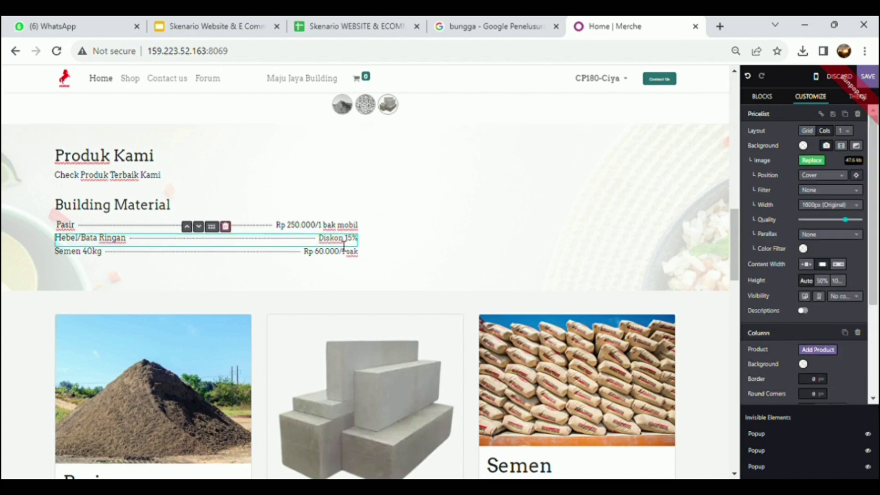
left_click(323, 29)
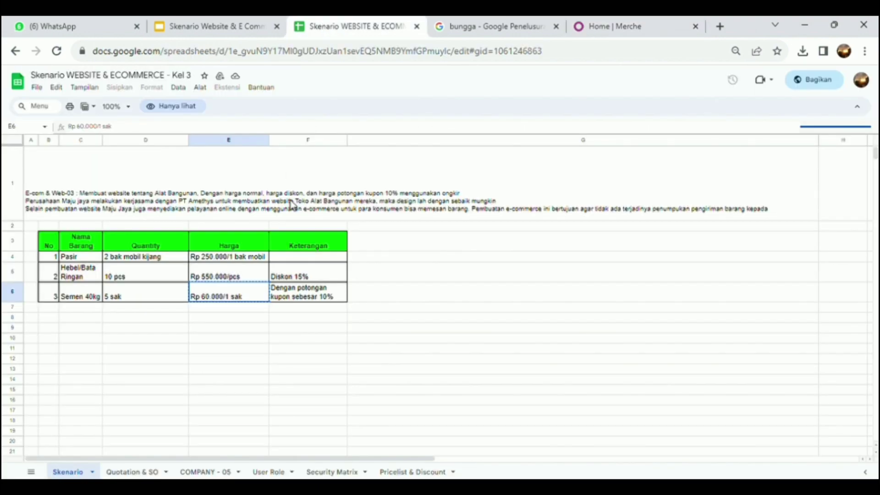
left_click(242, 277)
key("ctrl+c")
left_click(590, 27)
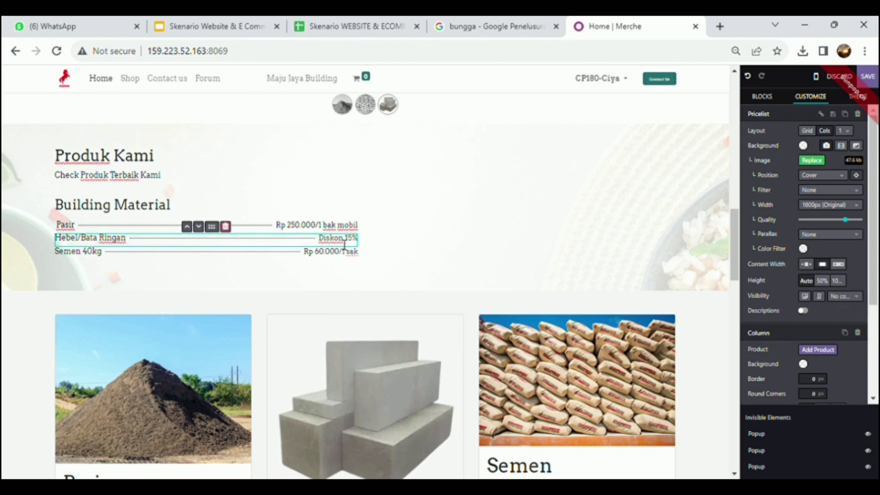
key("shift+Left")
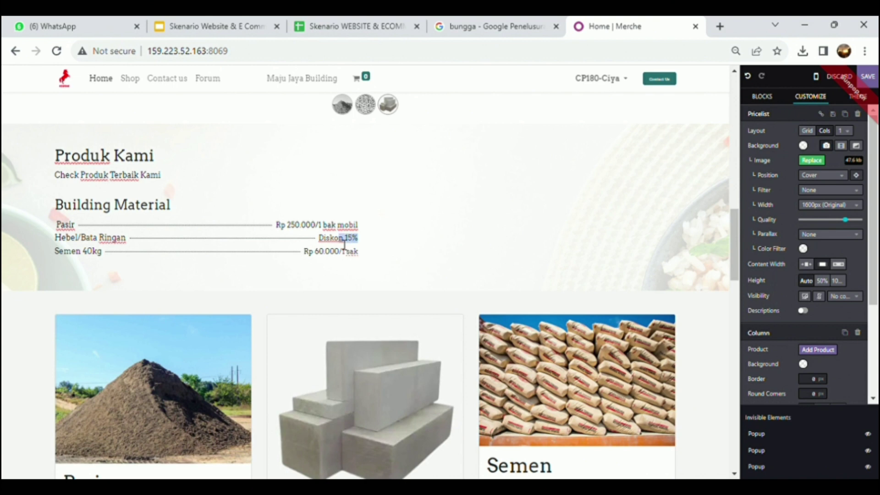
key("ctrl+v")
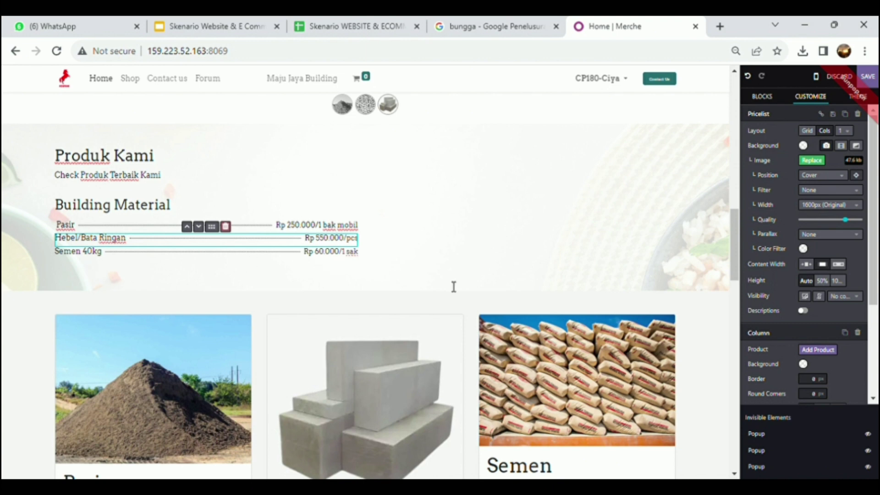
left_click_drag(736, 253, 735, 290)
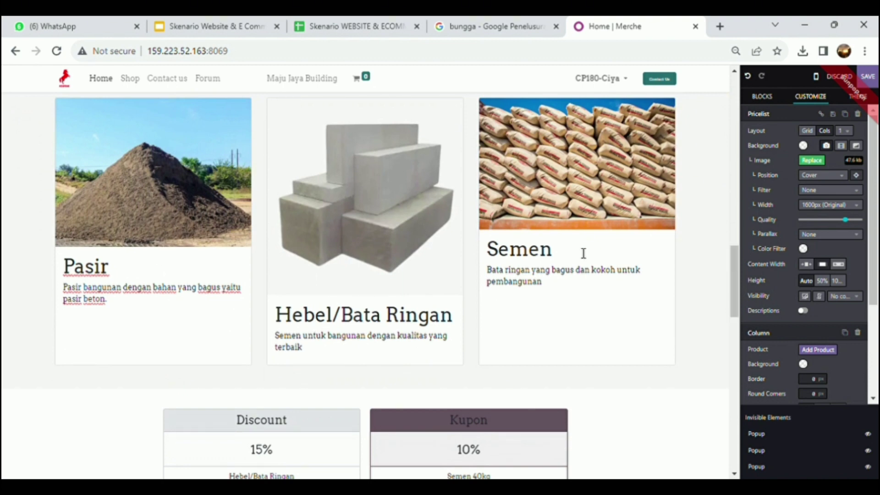
left_click_drag(733, 296, 734, 323)
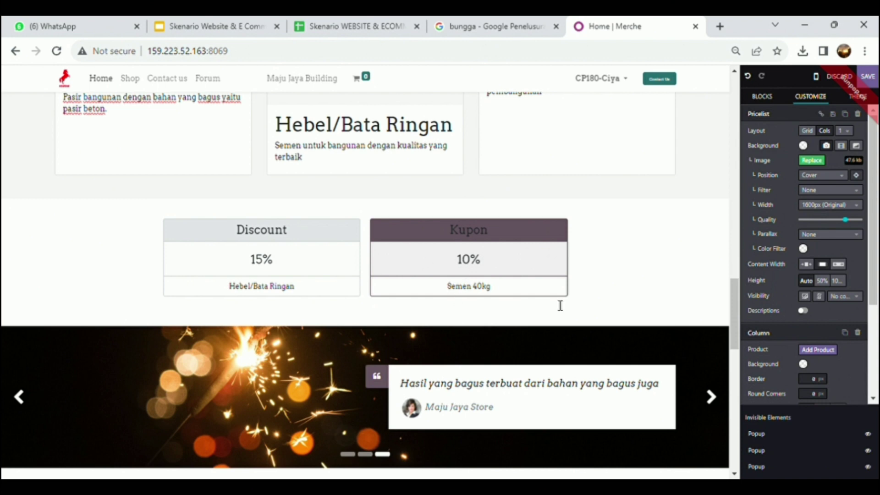
left_click_drag(735, 304, 735, 332)
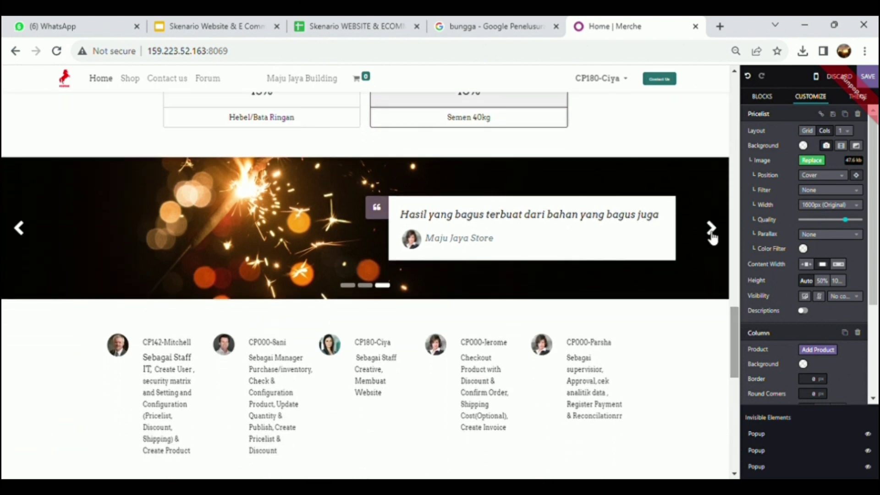
left_click(711, 234)
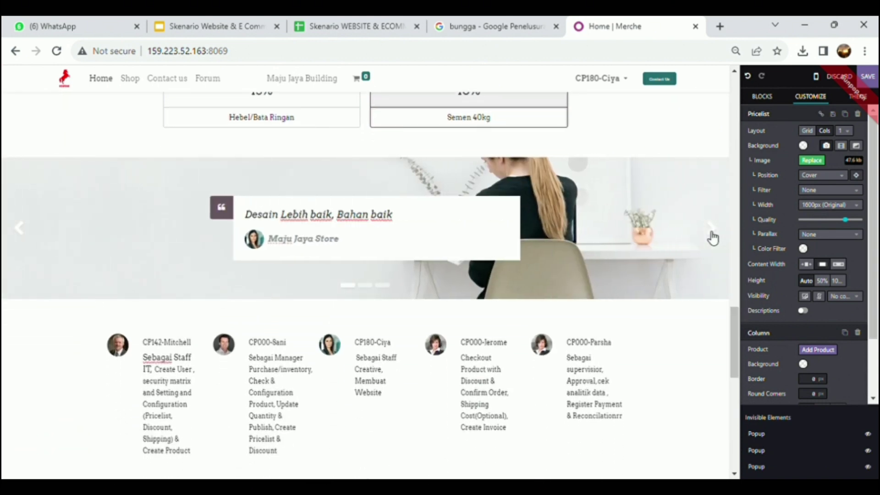
left_click(711, 234)
left_click_drag(735, 332, 739, 364)
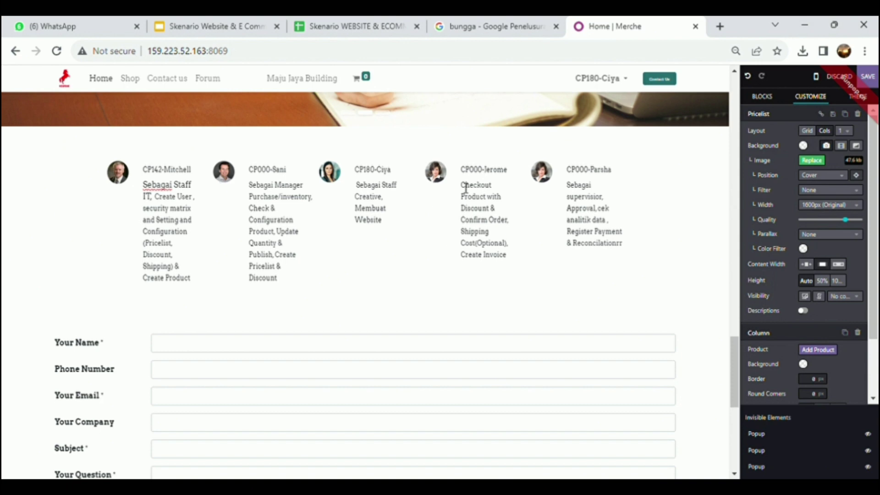
left_click_drag(737, 348, 735, 374)
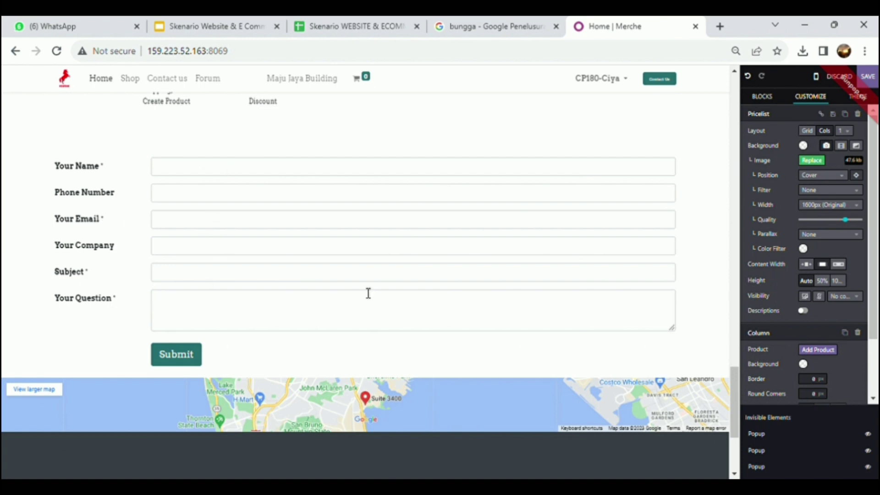
left_click_drag(733, 392, 743, 87)
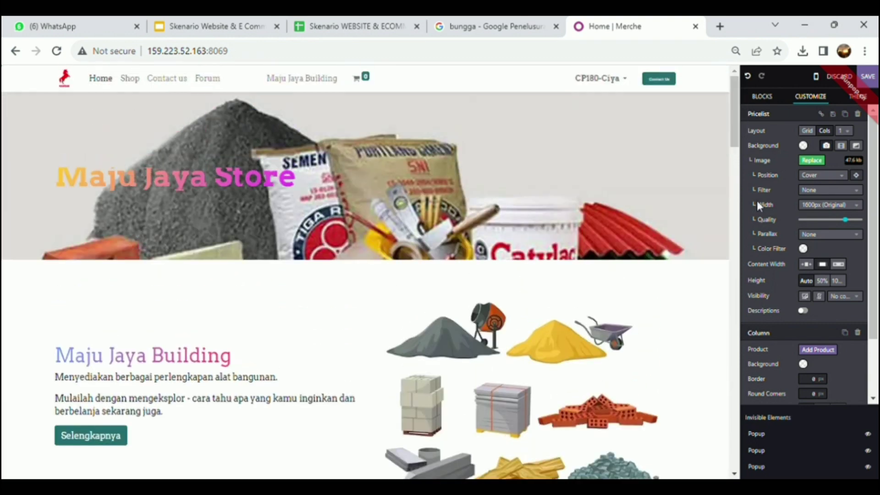
Step: Save the homepage edits and turn on the phone preview
left_click(869, 77)
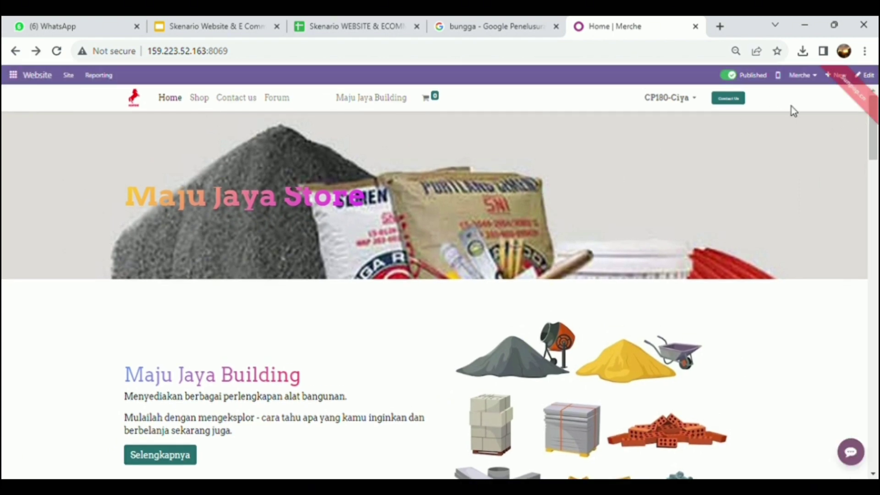
scroll(876, 129, "down", 4)
left_click(778, 75)
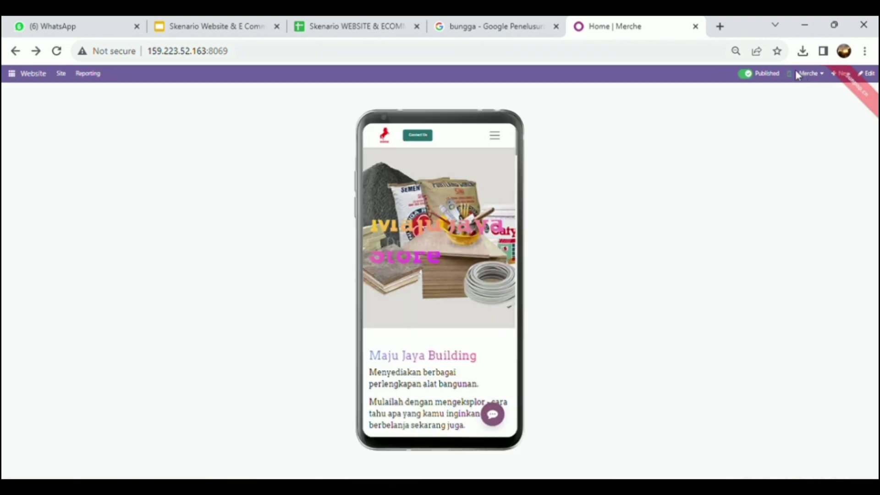
Step: Visit the Shop and Home pages in the phone preview, then close it
left_click(493, 140)
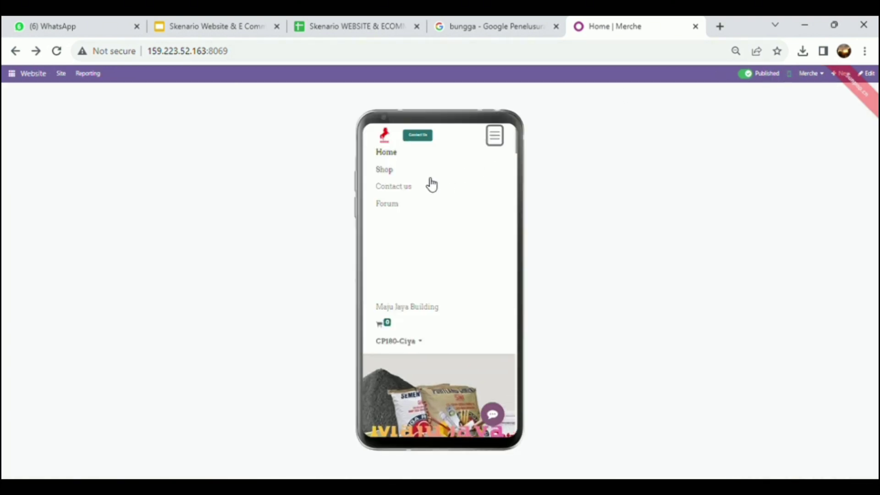
left_click(415, 171)
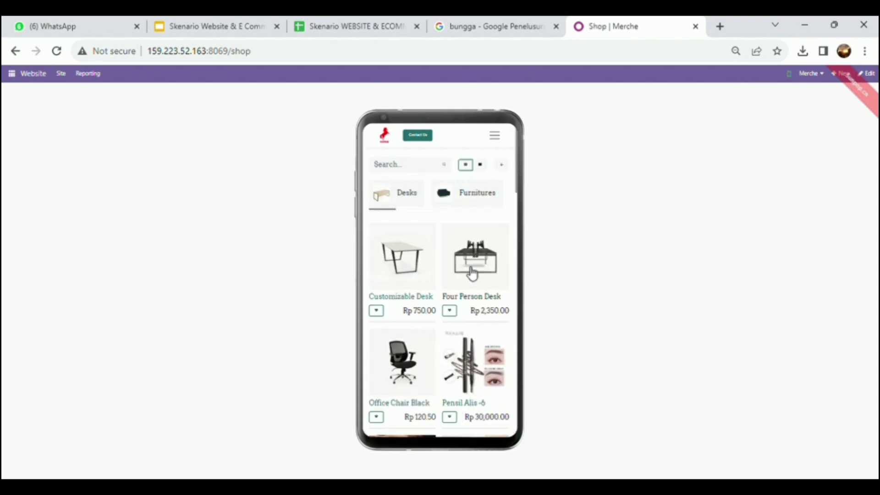
left_click(496, 139)
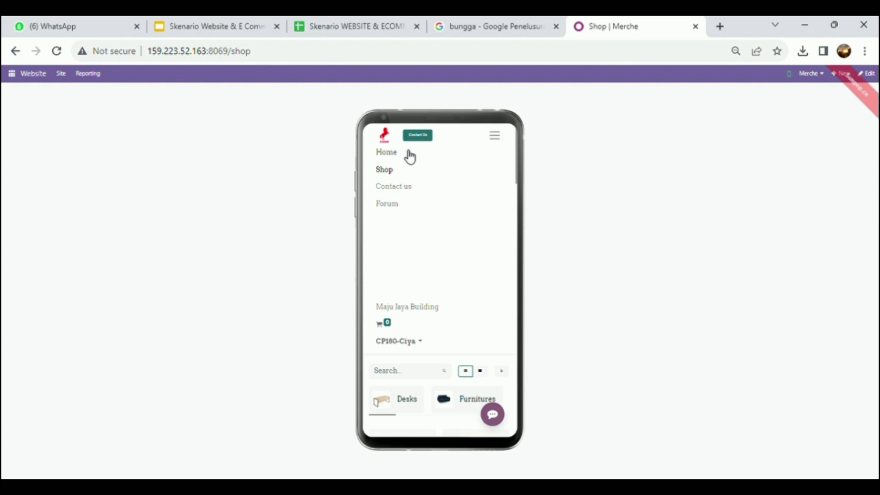
left_click(407, 154)
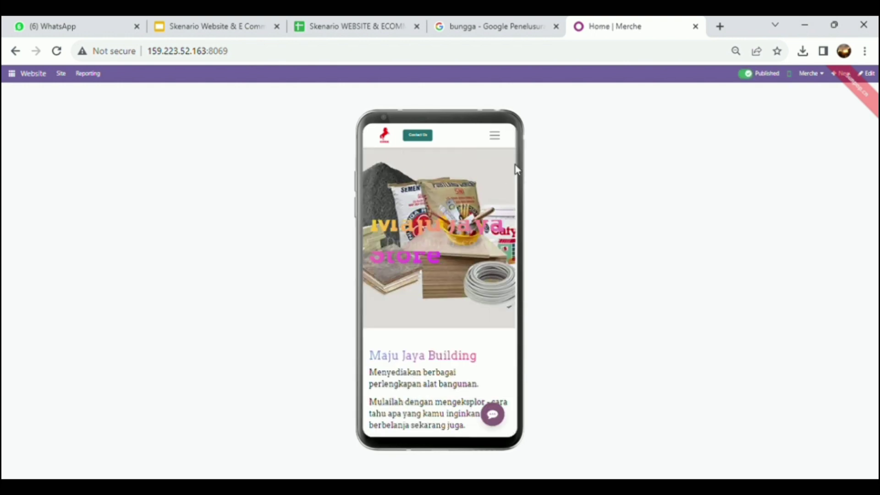
left_click_drag(518, 162, 523, 234)
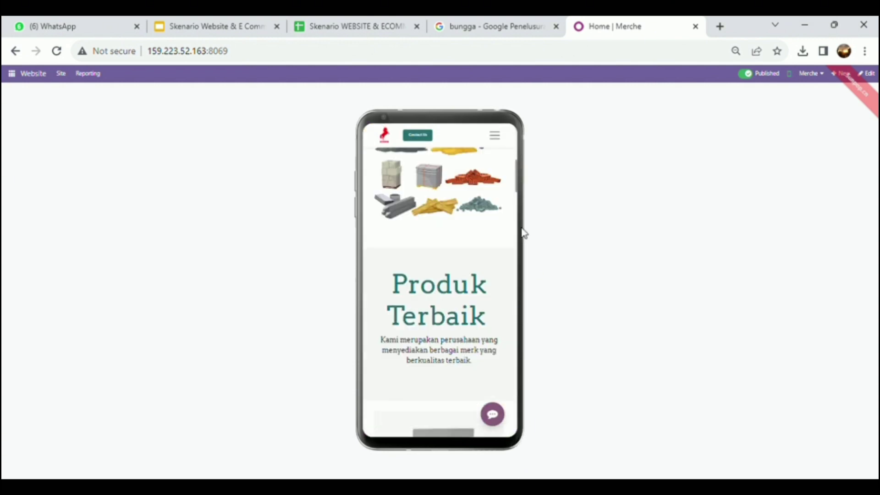
left_click(681, 199)
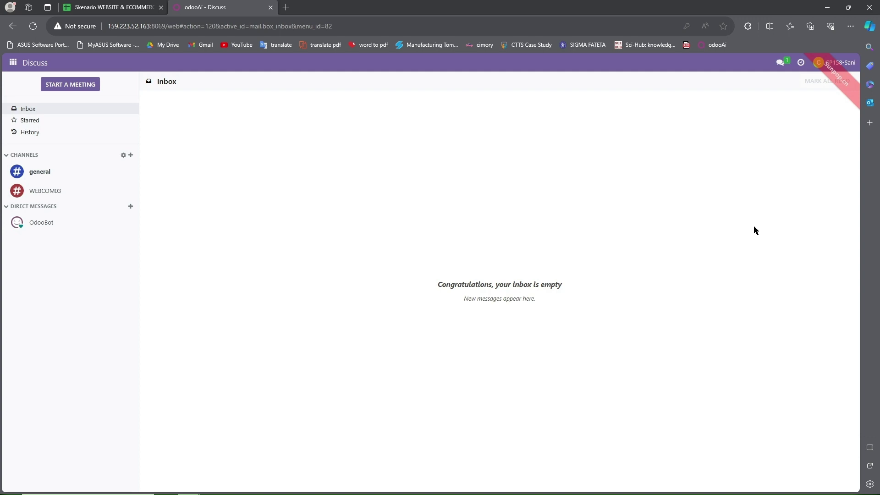
Step: Check the row 4 user and job description in the scenario spreadsheet
left_click(112, 6)
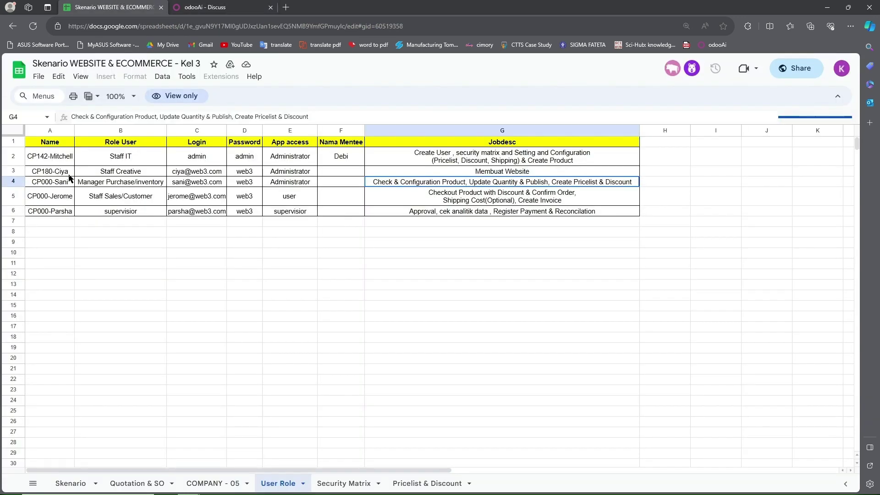
left_click(104, 184)
key("Right")
key("Right")
key("Right")
key("Right")
key("Right")
Step: Return to Odoo and launch the Inventory app from the apps menu
left_click(203, 5)
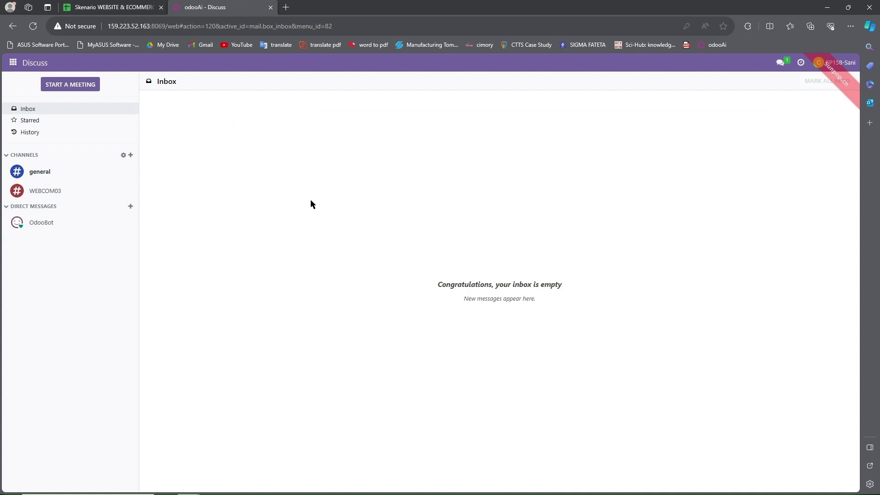
left_click(839, 63)
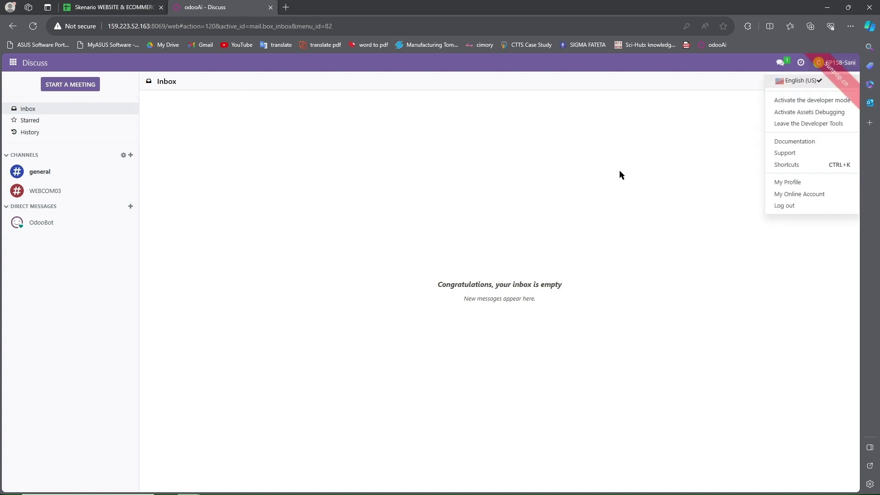
left_click(207, 140)
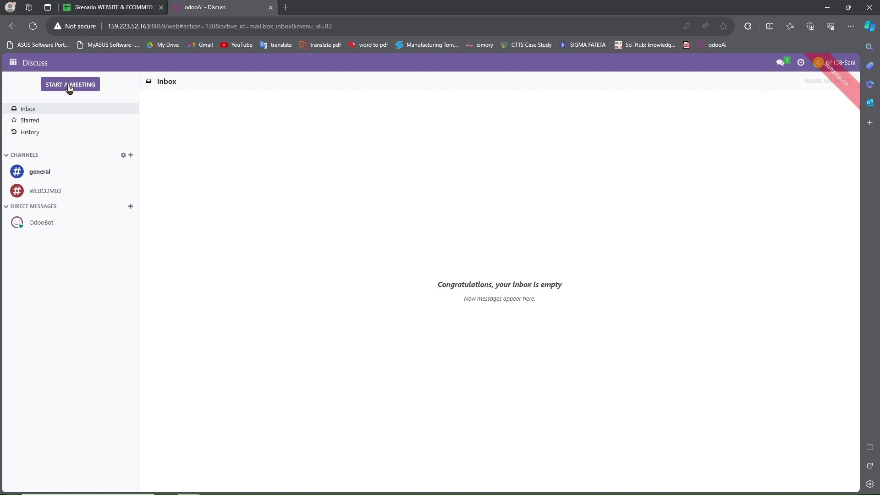
left_click(13, 63)
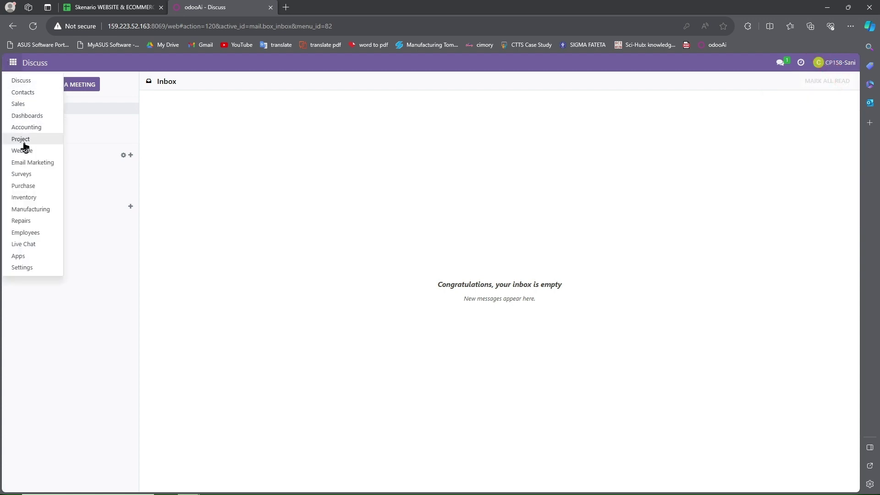
left_click(28, 197)
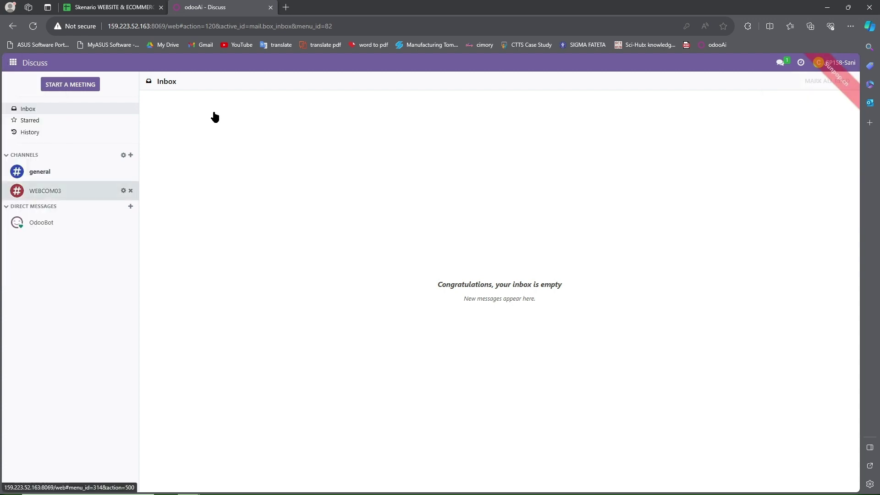
Step: Show Inventory's full product list with the default Products filter removed
left_click(152, 62)
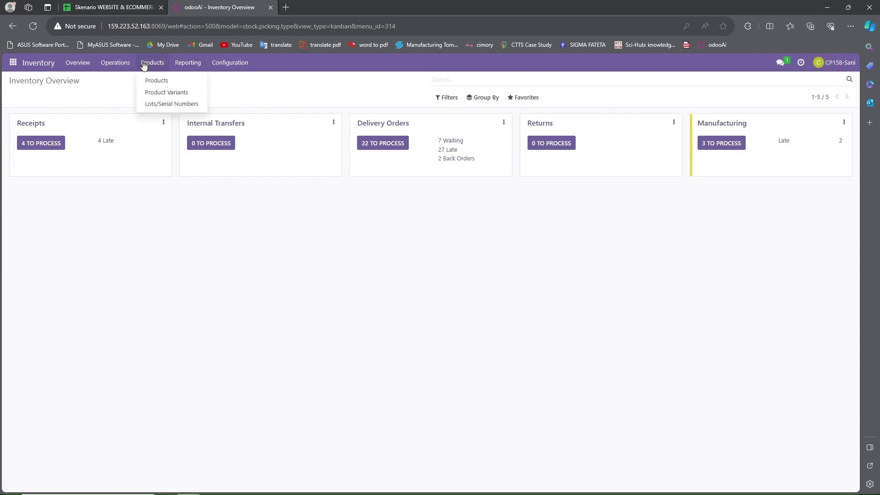
left_click(152, 80)
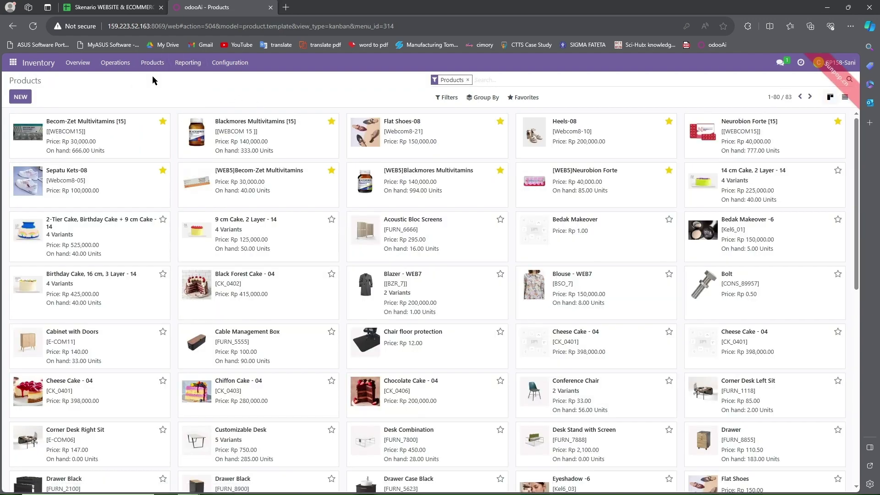
left_click(468, 79)
Step: Consult the Quotation & SO sheet, then search the products for '03'
left_click(155, 6)
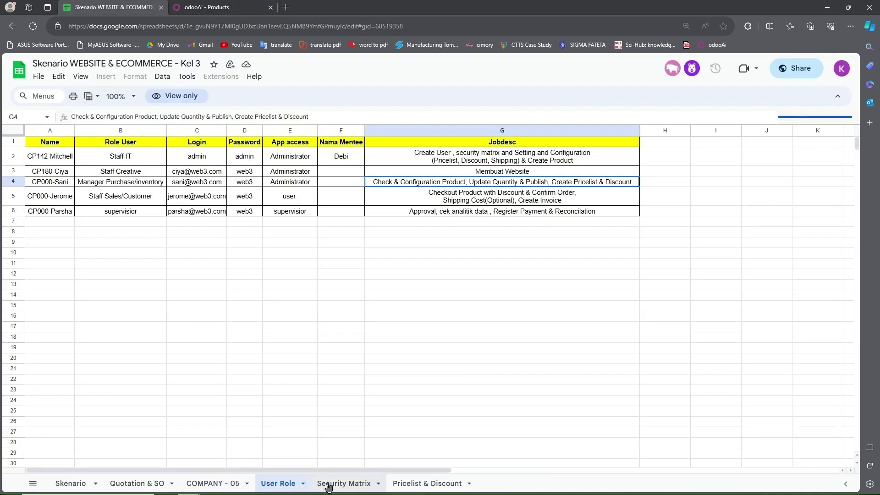
left_click(137, 483)
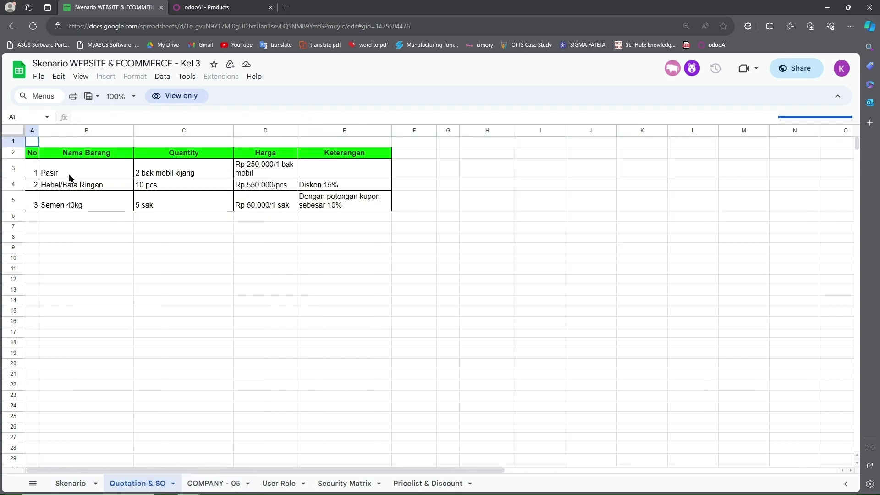
left_click(208, 18)
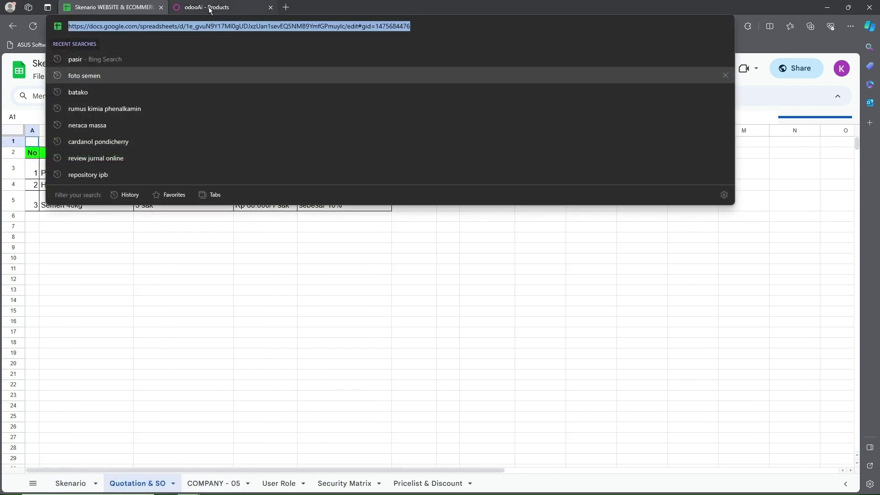
left_click(208, 8)
type("03")
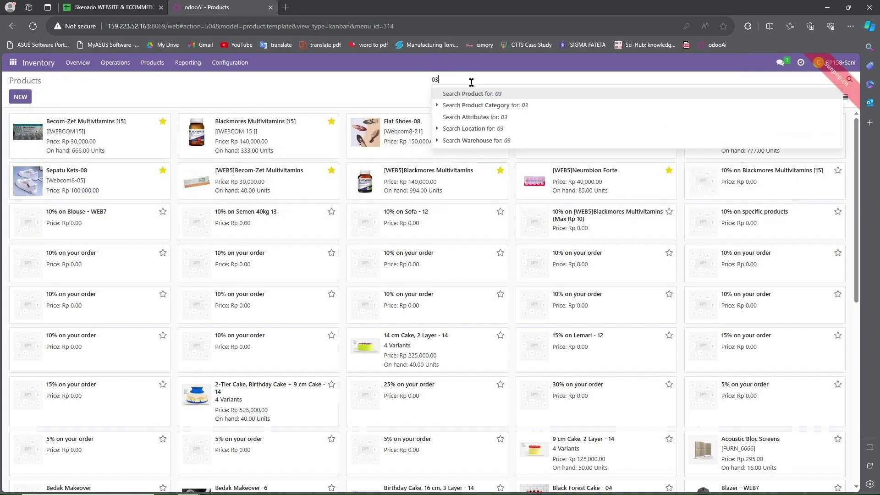
key("Return")
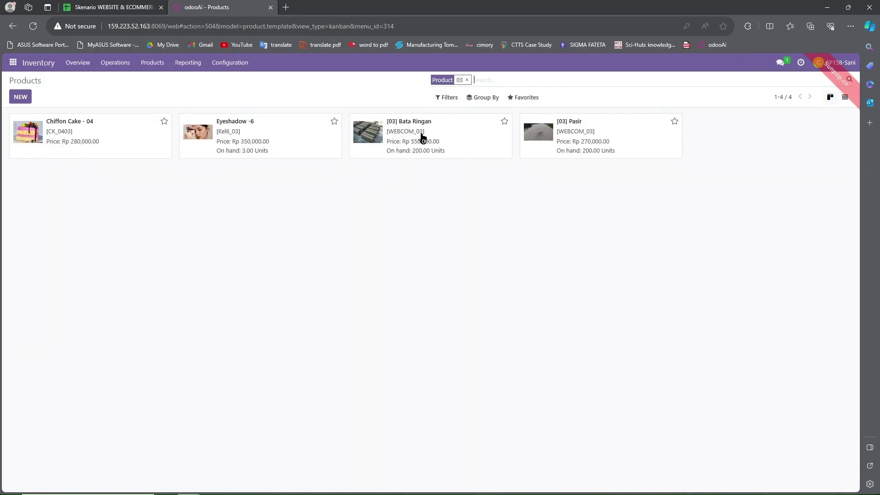
Step: Check the goods in the spreadsheet and start a new product record
left_click(112, 7)
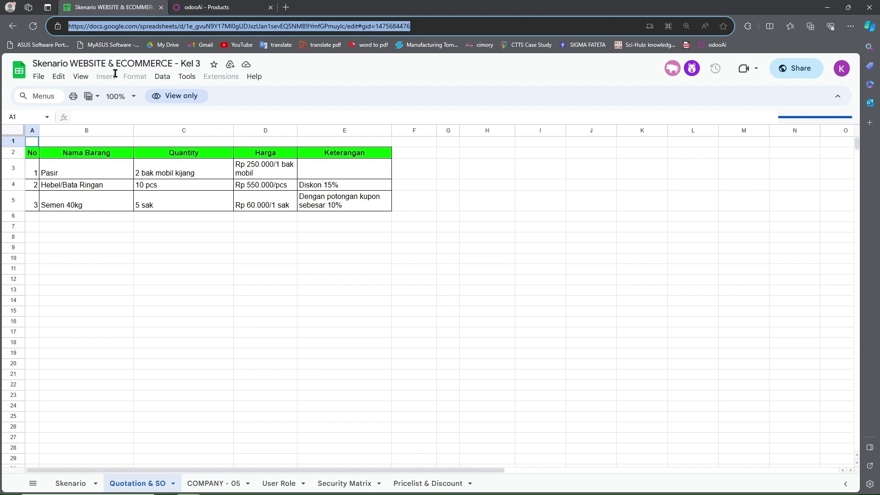
left_click(219, 5)
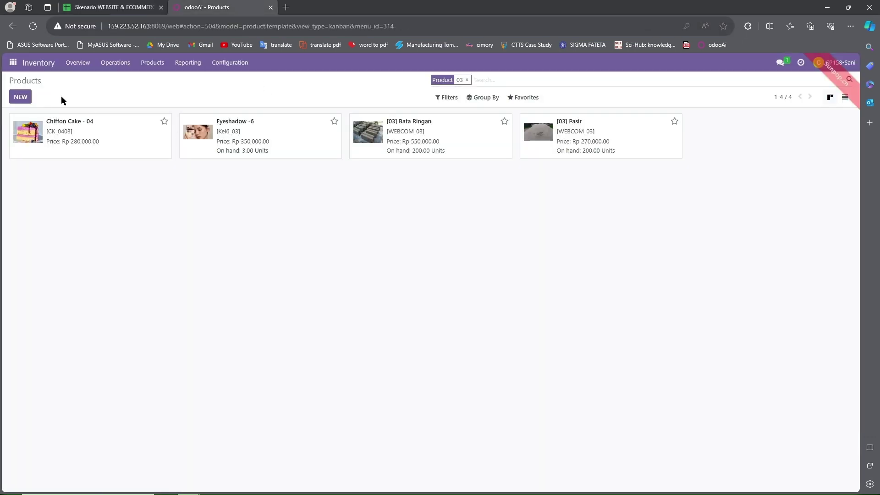
left_click(24, 100)
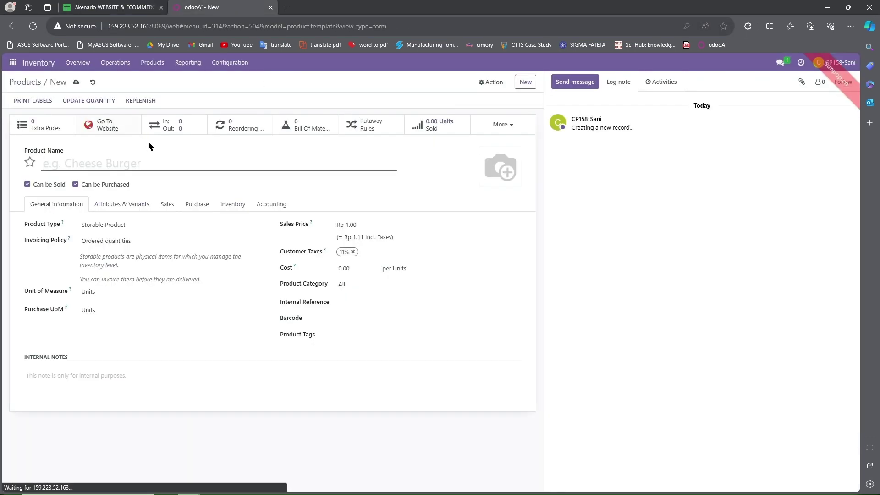
Step: Name the product 'Semen 40 kg' with a sales price of 60000
left_click(111, 166)
type("Semen")
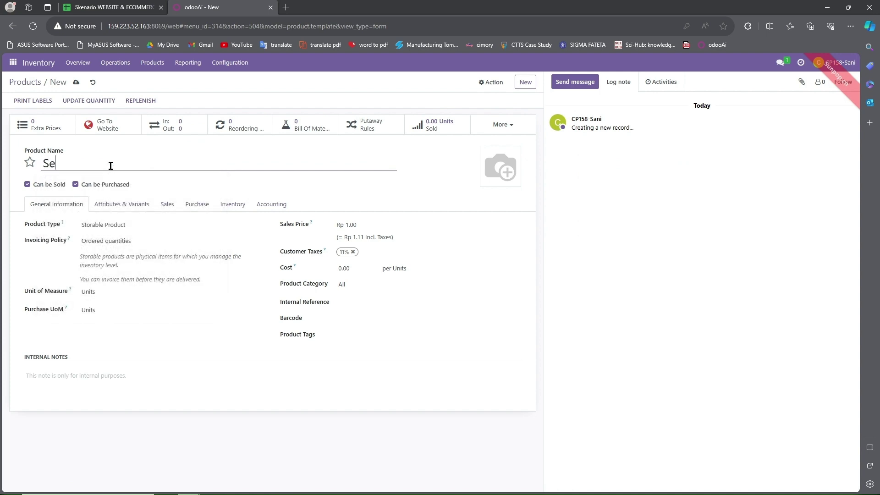
type(" 40 kg")
left_click(355, 222)
left_click_drag(359, 226, 332, 234)
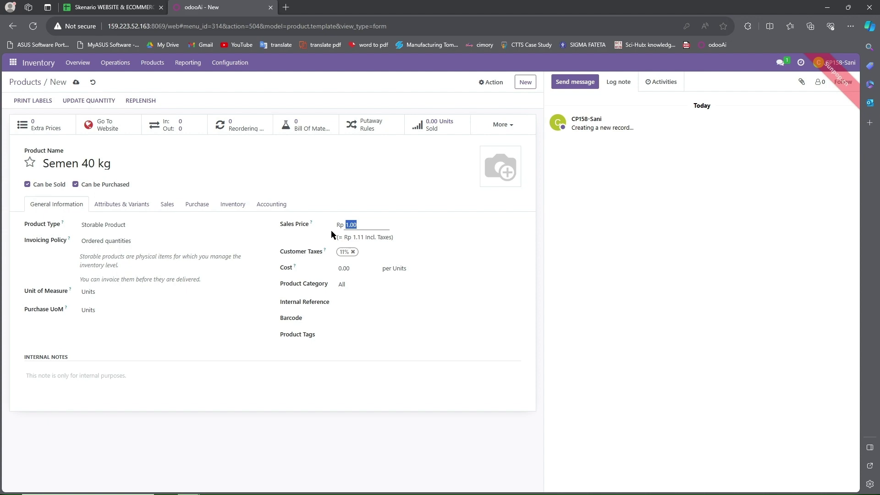
left_click(106, 6)
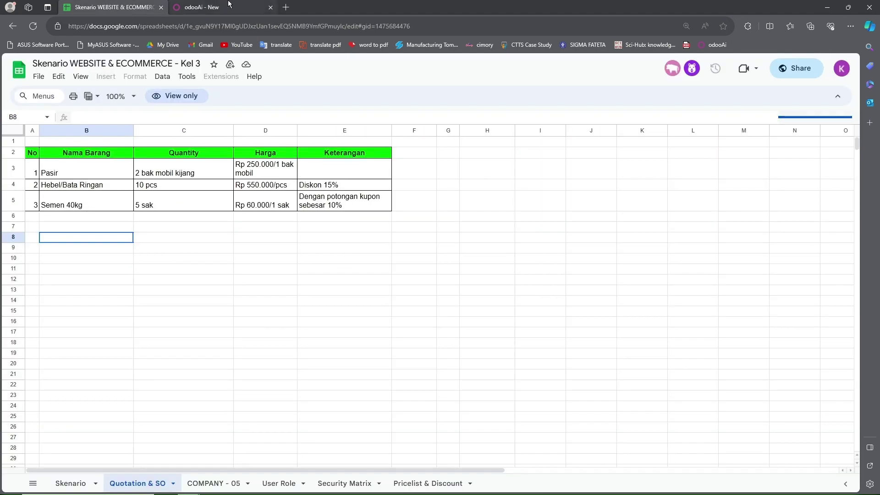
left_click(232, 5)
type("600000.00")
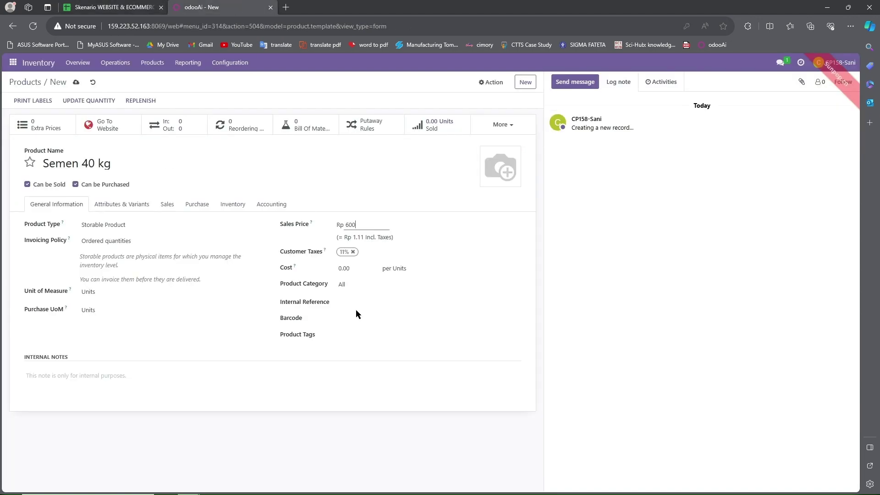
Step: Set the cost to 50000 and the category to All / Saleable
left_click(360, 266)
left_click_drag(359, 264, 330, 273)
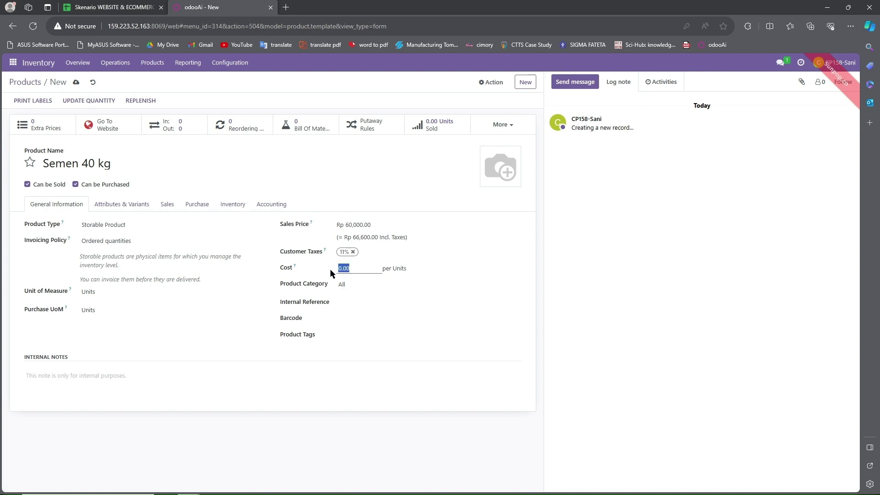
type("5")
key("Down")
type("0000")
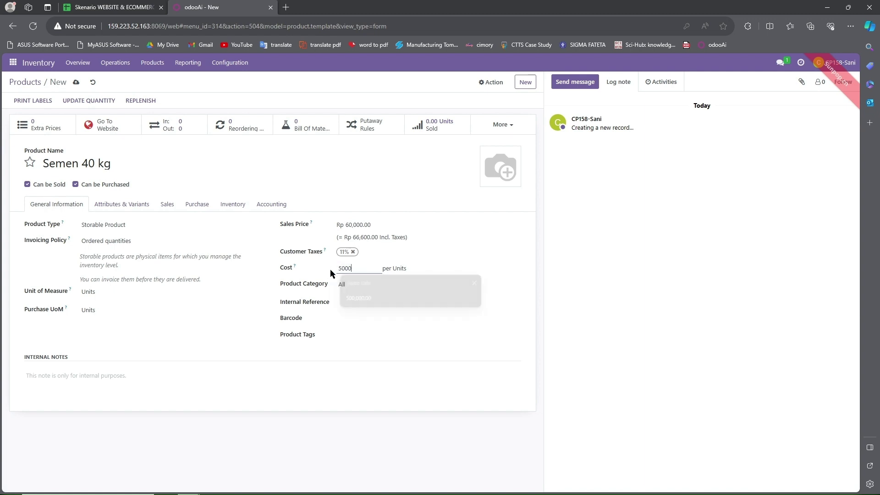
left_click(345, 282)
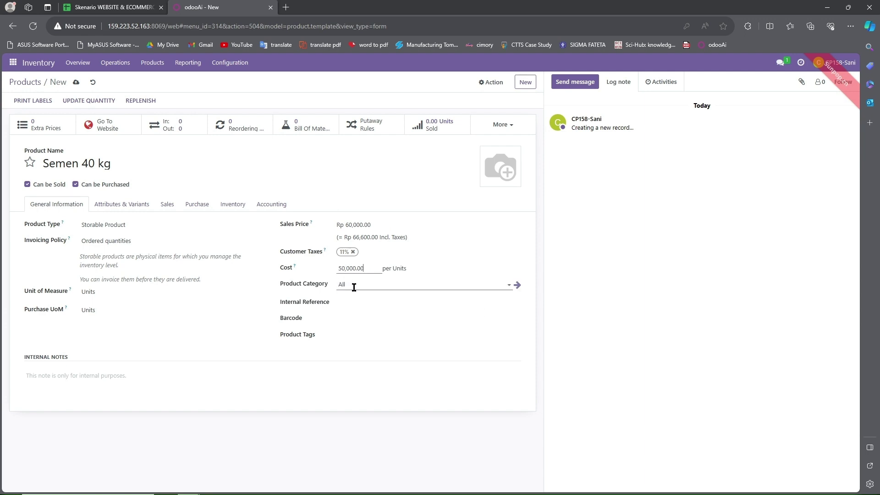
left_click(352, 285)
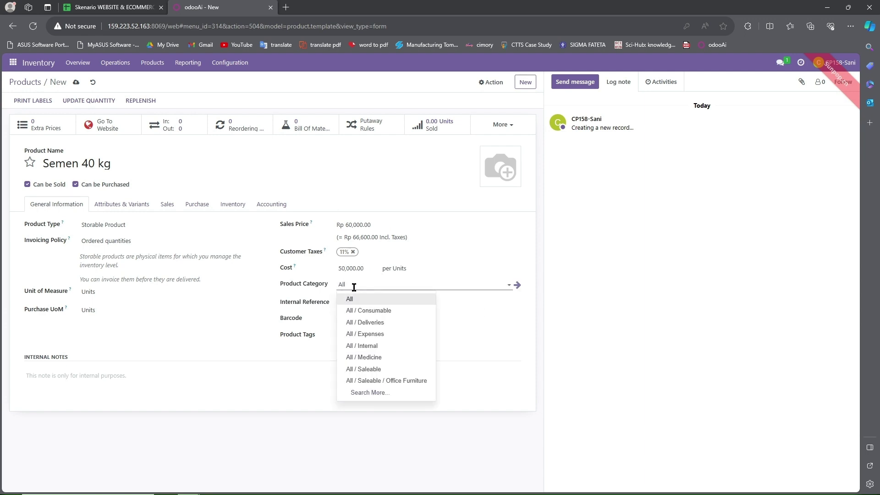
left_click(376, 369)
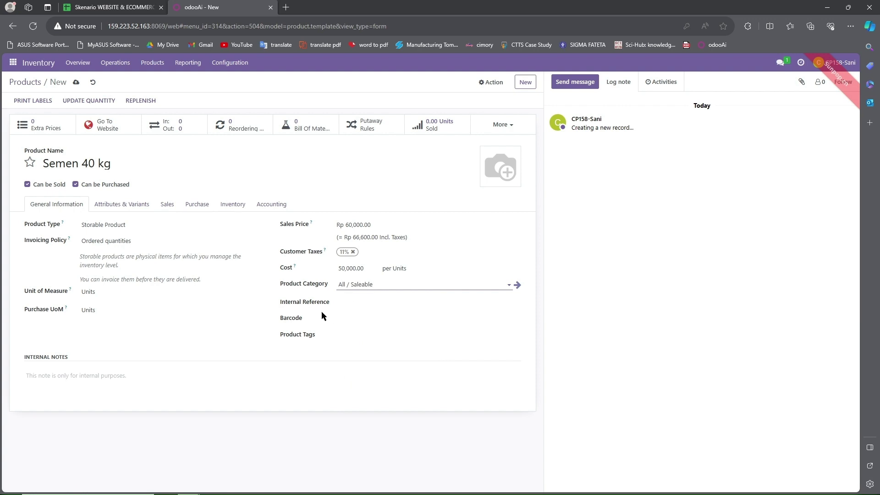
Step: Set internal reference WEBCOM_03, attach the cement-bag photo, and save the product
left_click(362, 306)
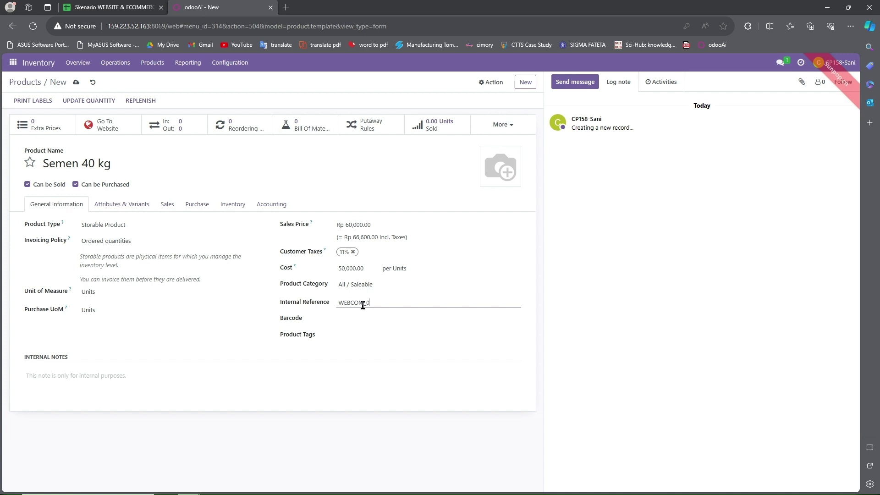
mouse_move(508, 164)
left_click(490, 182)
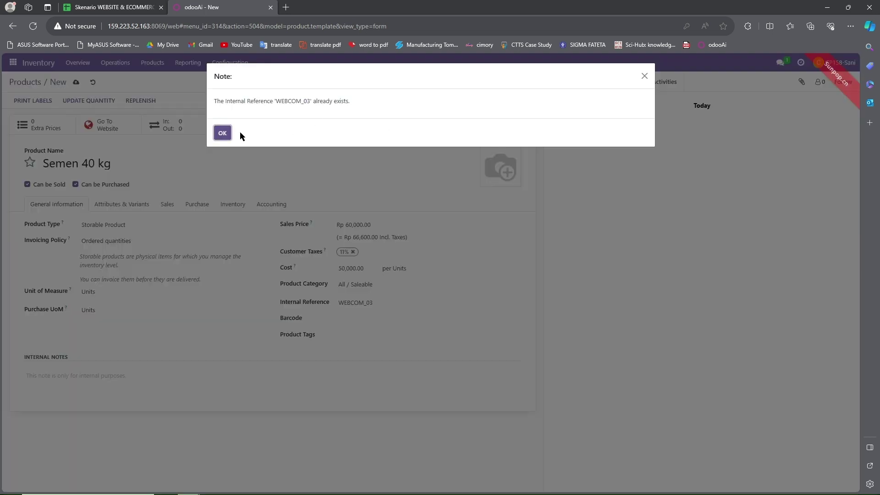
left_click(222, 133)
left_click(488, 187)
double_click(105, 80)
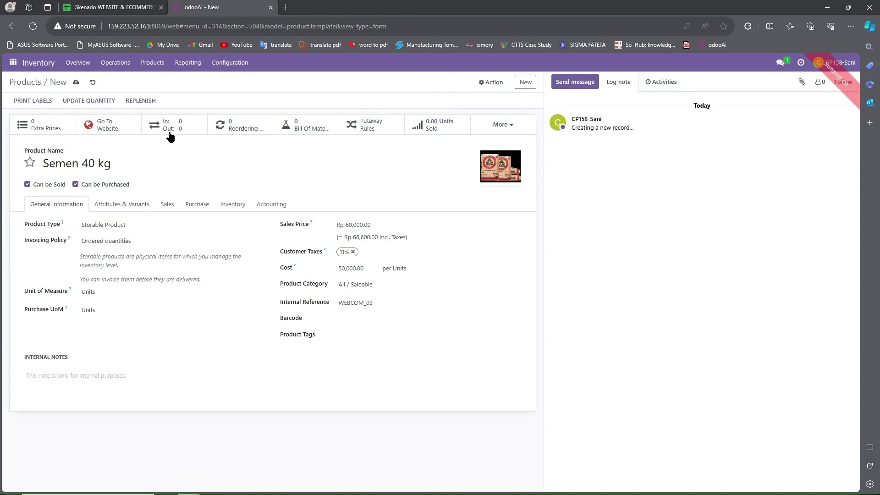
left_click(76, 83)
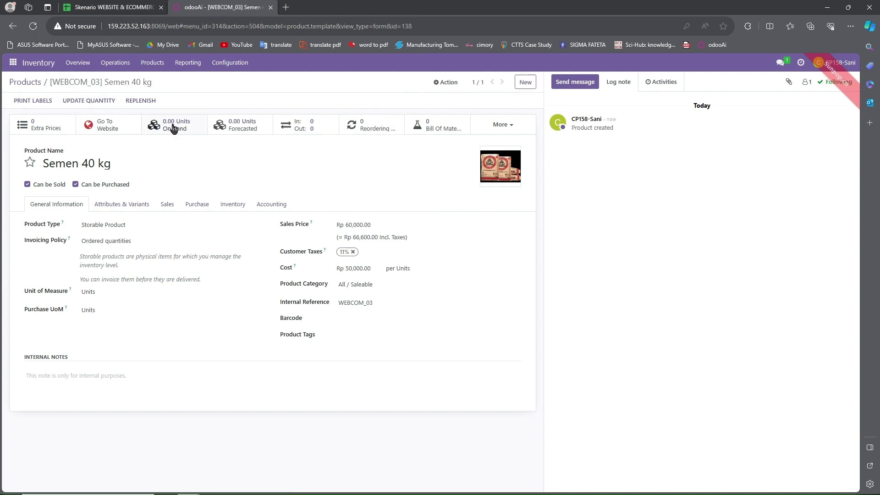
Step: Count 200 units of Semen 40 kg in WH/Stock, apply the adjustment, and return to the product
left_click(173, 129)
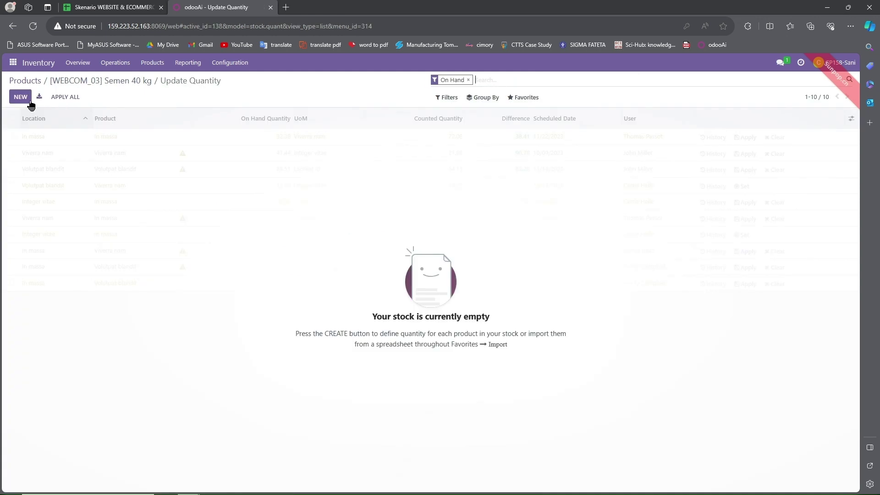
left_click(21, 97)
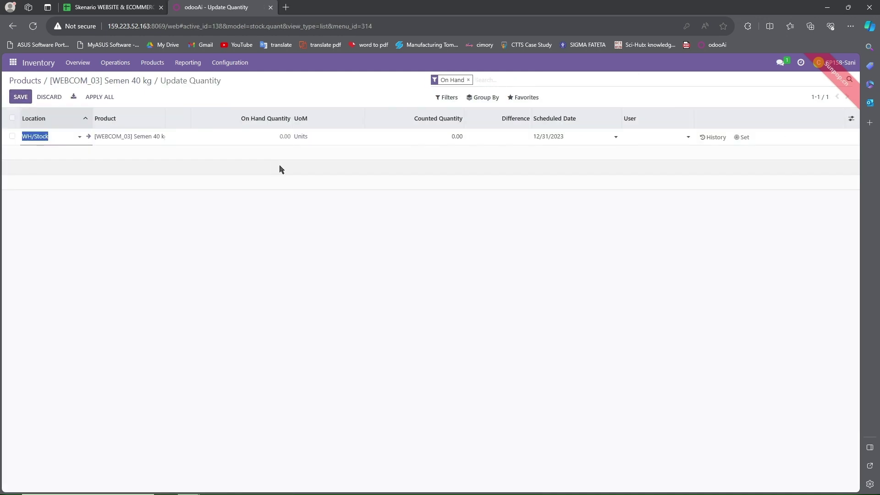
left_click(448, 134)
type("2")
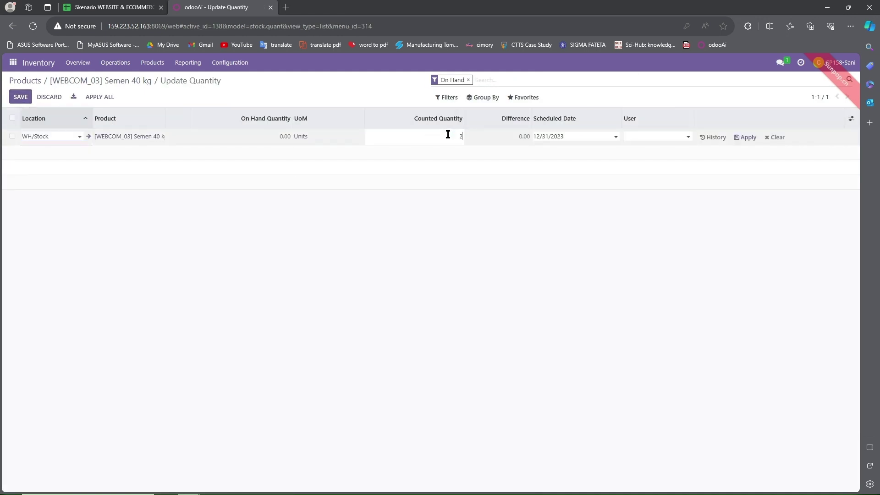
type("00")
key("Return")
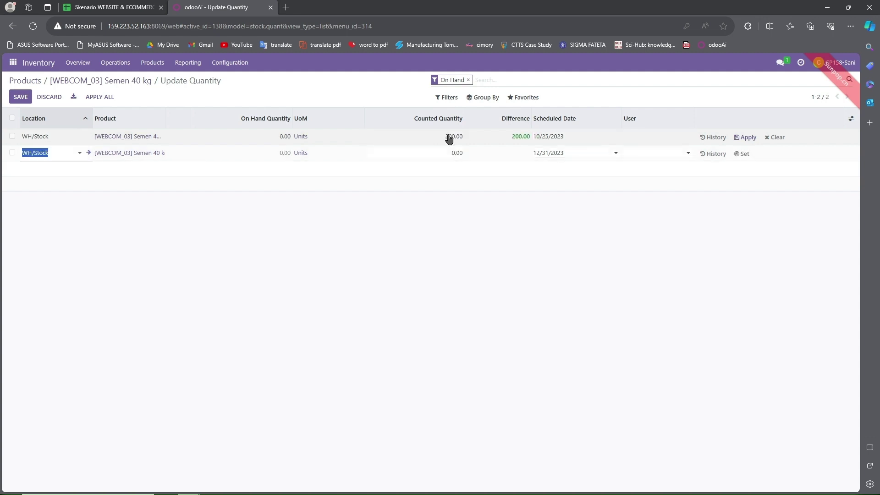
left_click(156, 94)
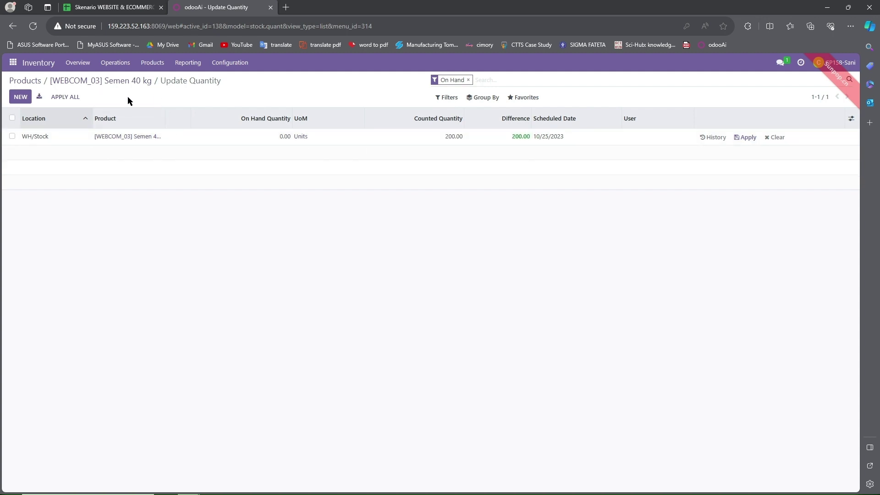
left_click(71, 98)
left_click(227, 147)
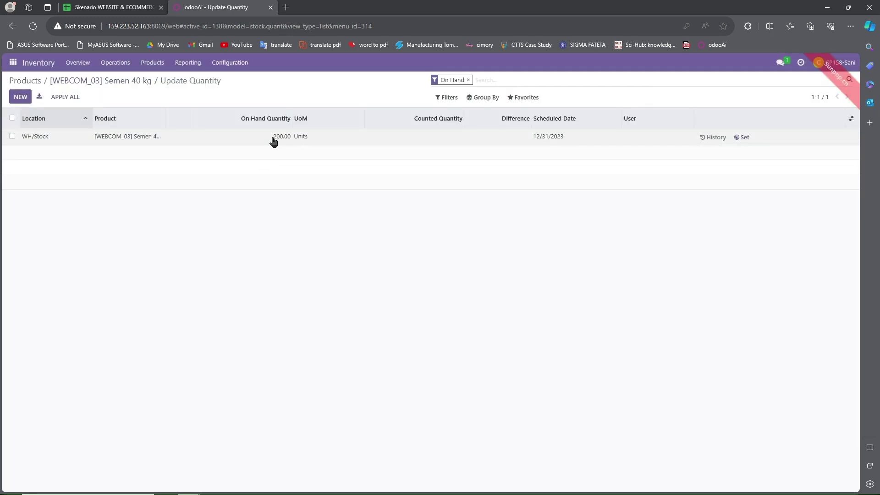
left_click(120, 83)
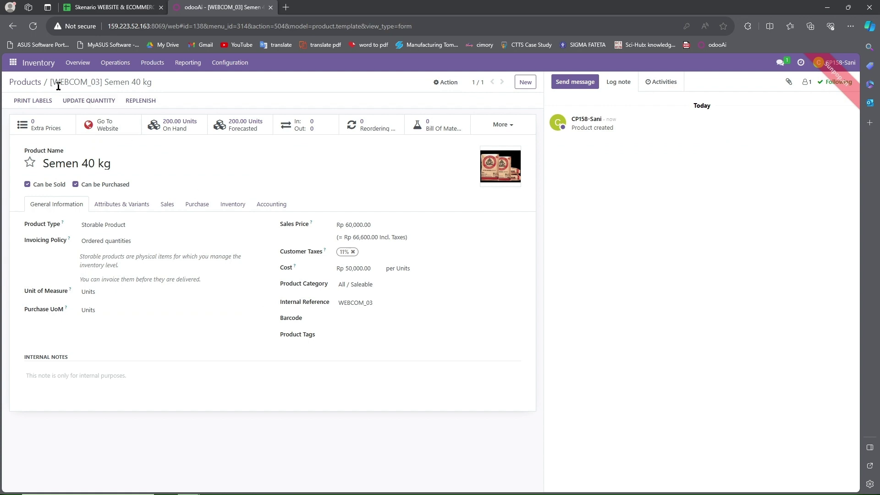
Step: Back on the products list, check the User Role sheet and clear the 03 filter
left_click(30, 85)
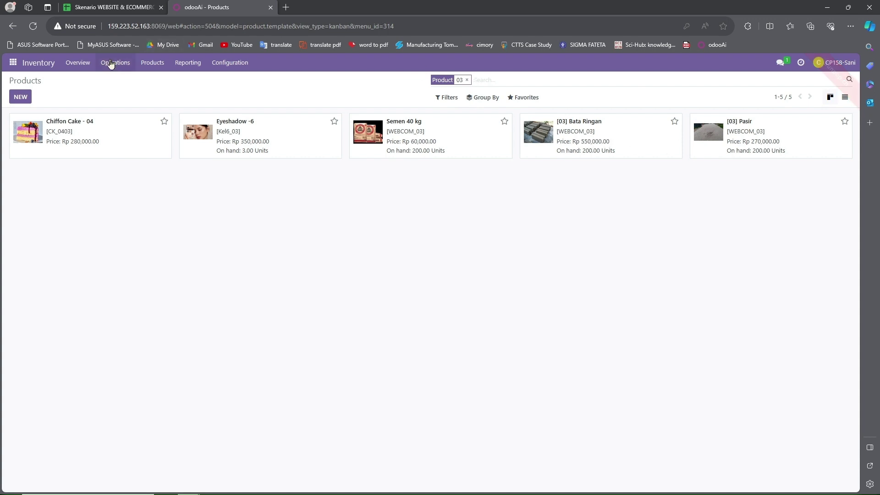
left_click(110, 7)
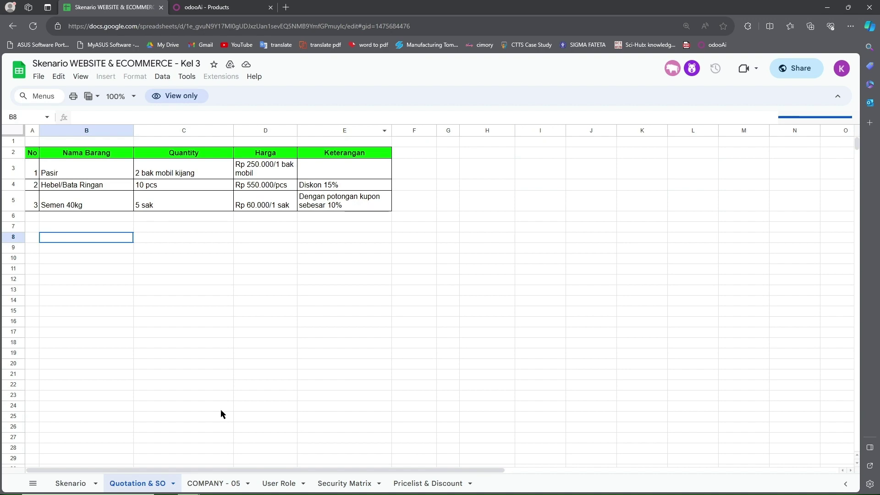
left_click(210, 485)
left_click(283, 483)
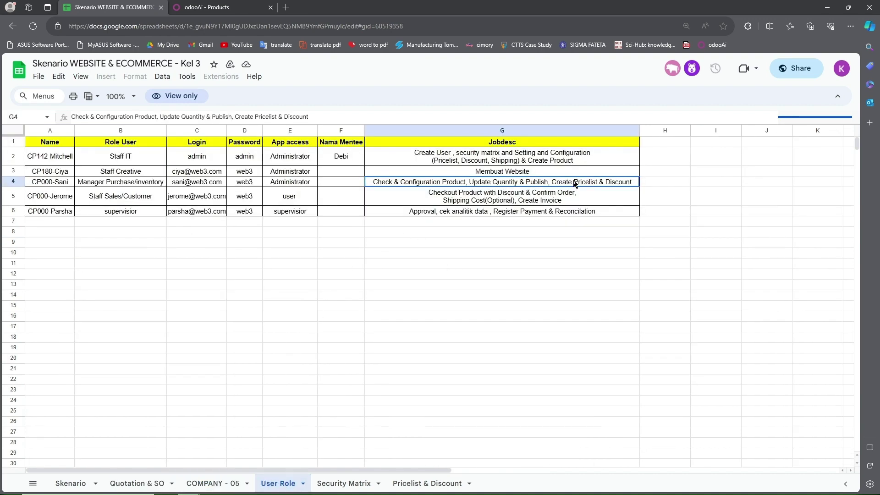
left_click(206, 7)
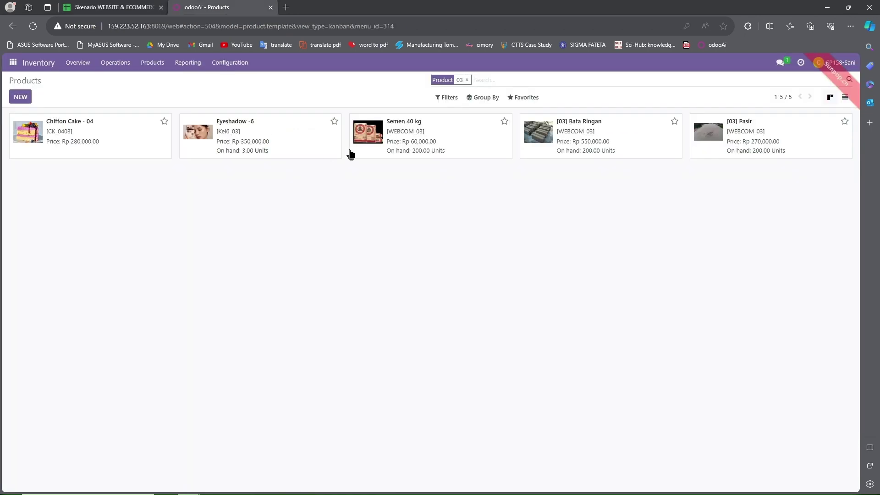
left_click(467, 80)
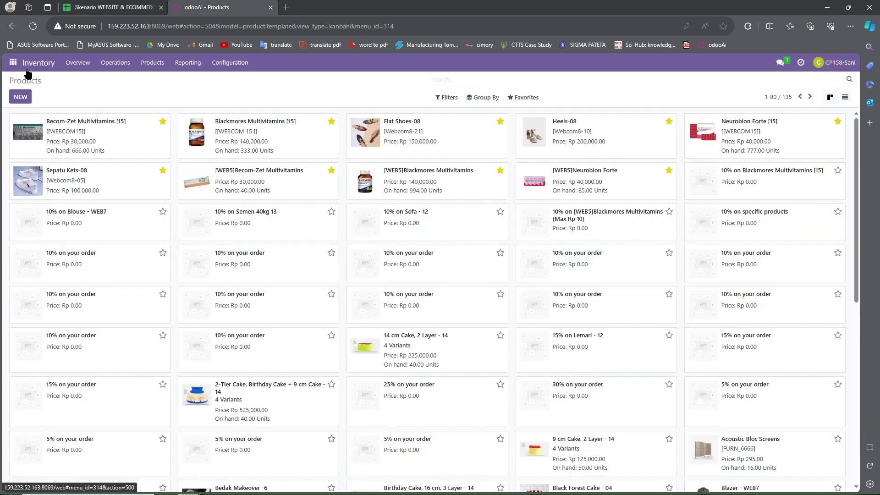
left_click(13, 63)
Step: Open kupon 10% [WEBCOM_03] from Website's eCommerce > Discount & Loyalty
left_click(29, 151)
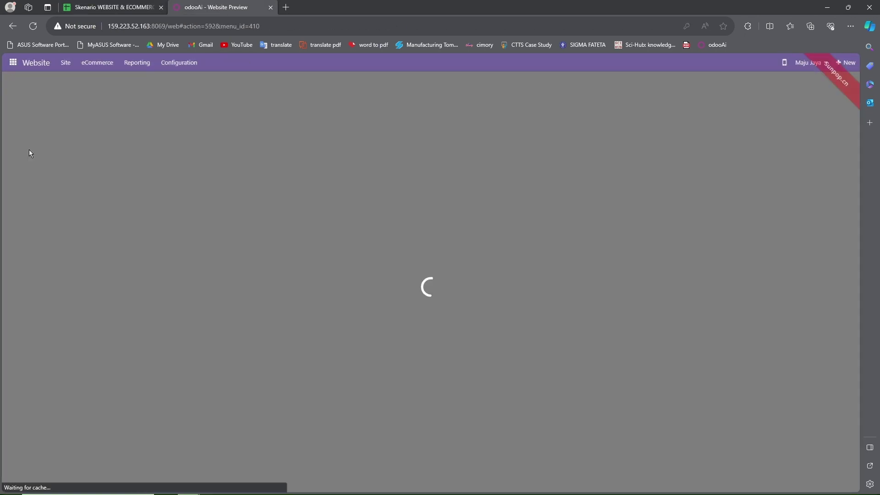
left_click(81, 67)
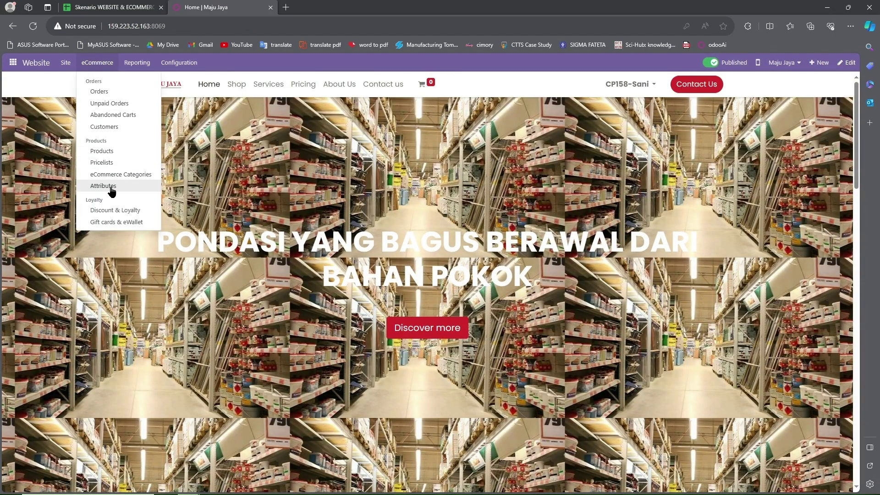
left_click(112, 214)
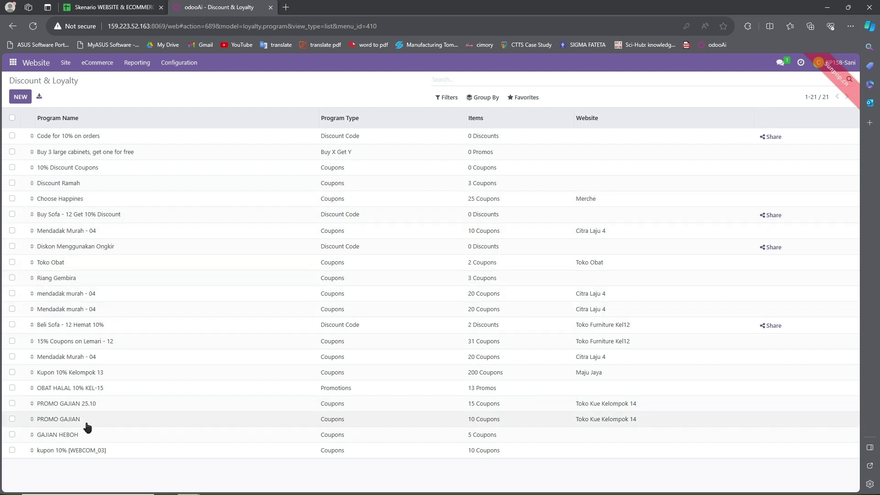
left_click(92, 451)
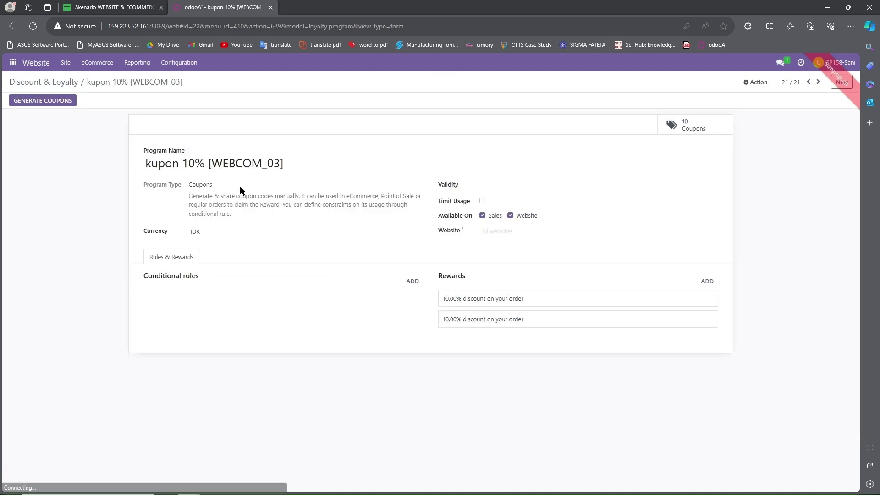
left_click(267, 163)
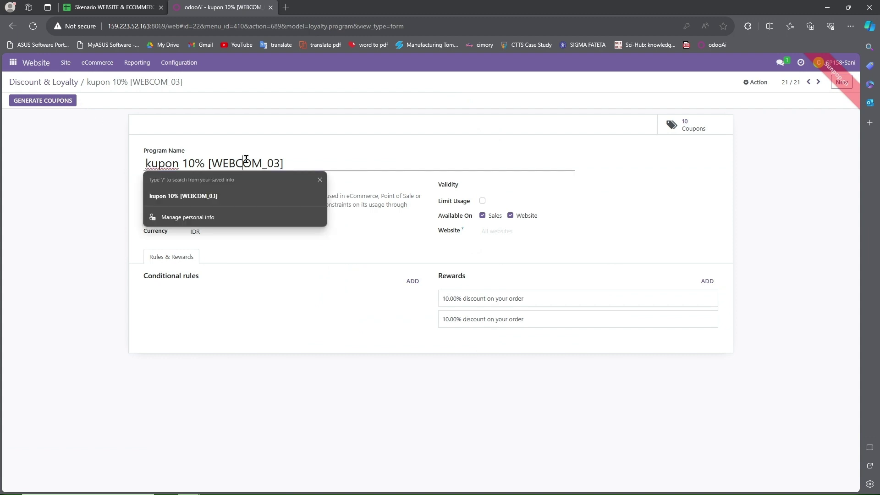
left_click(273, 256)
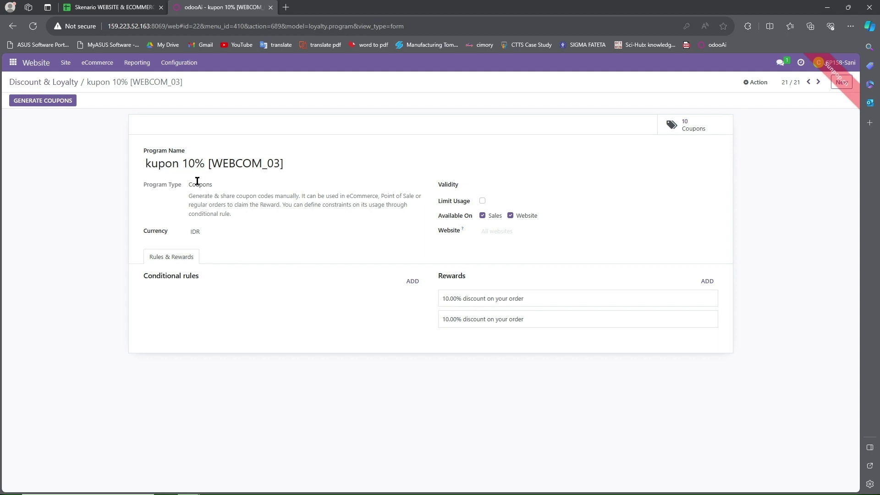
left_click(120, 6)
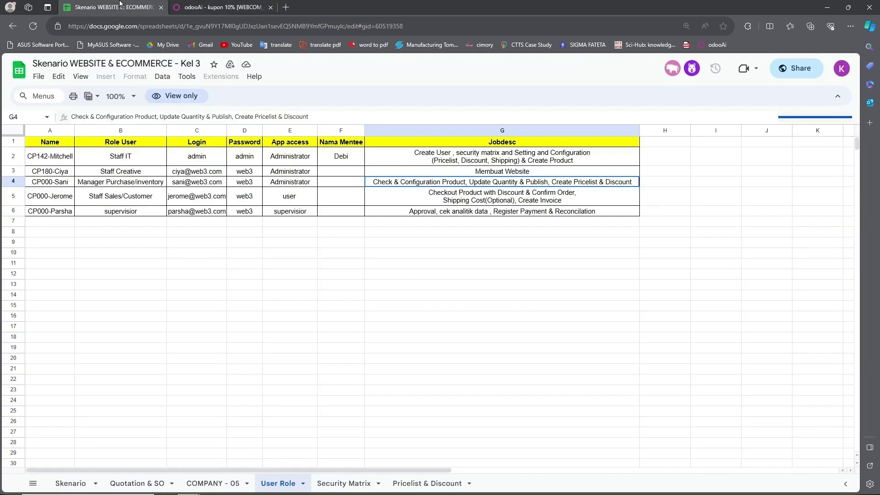
left_click(166, 482)
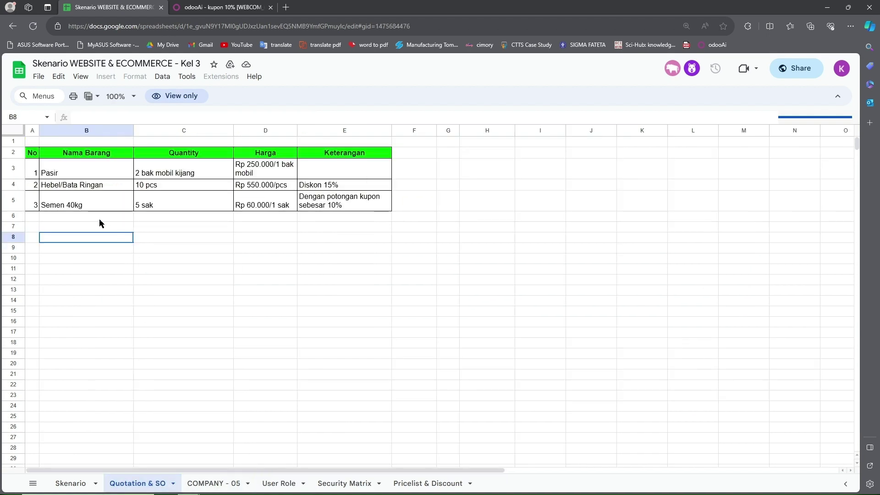
left_click(346, 203)
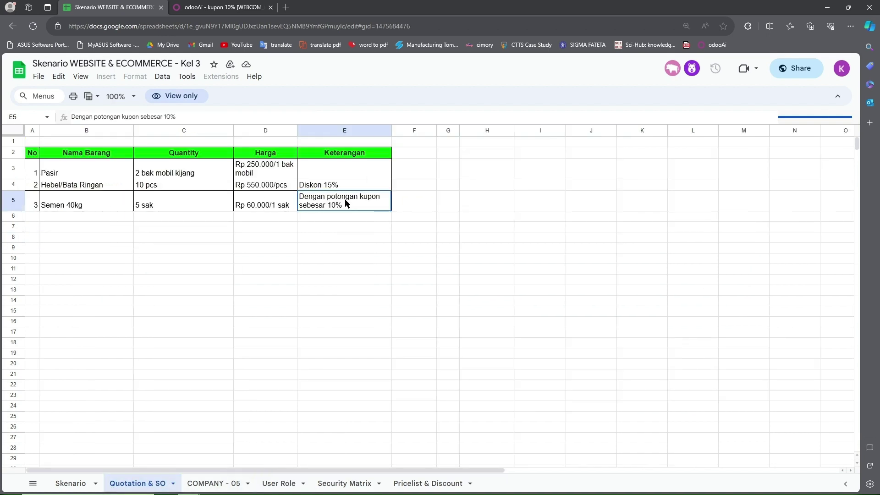
left_click(225, 6)
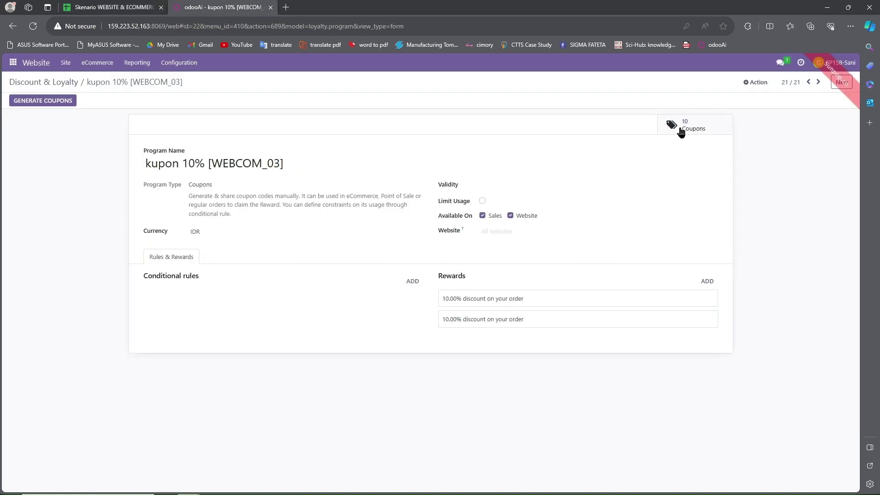
Step: Inspect the currency options and Generate Coupons dialog, cancel, and return to the program list
left_click(285, 232)
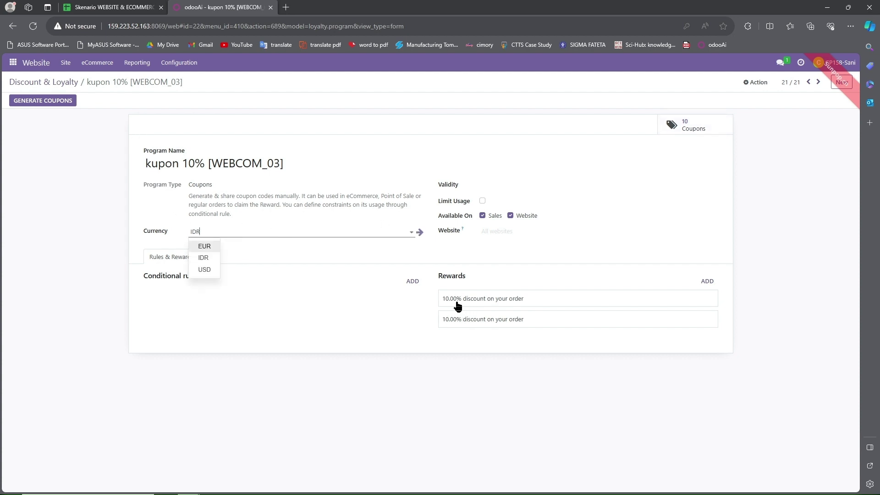
left_click(42, 103)
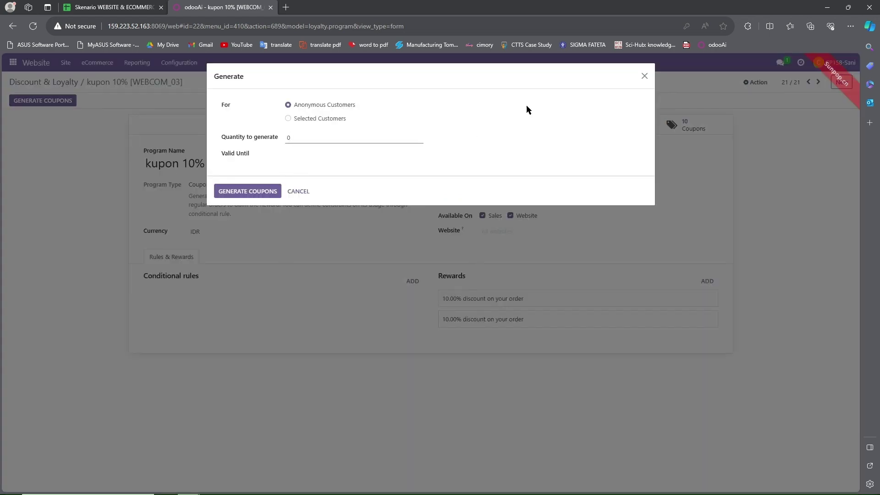
left_click(646, 79)
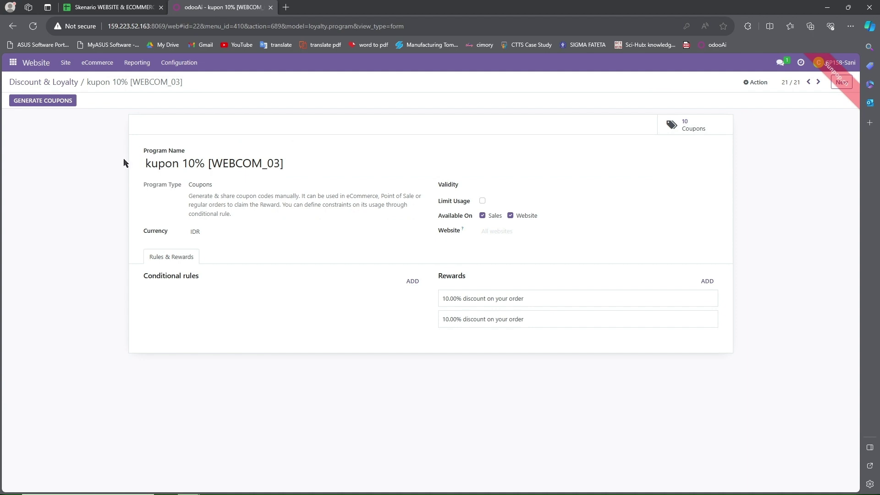
key("alt+Left")
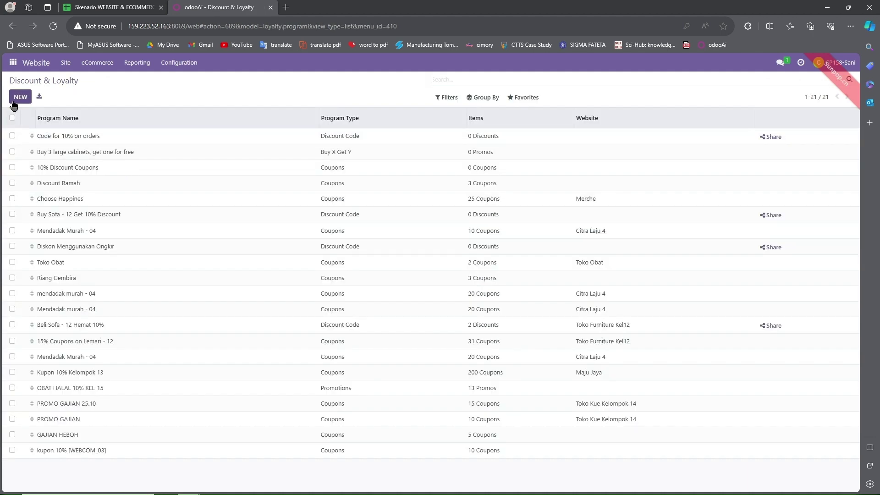
Step: Preview the program types on a new program, abandon it, and switch to the spreadsheet
left_click(14, 102)
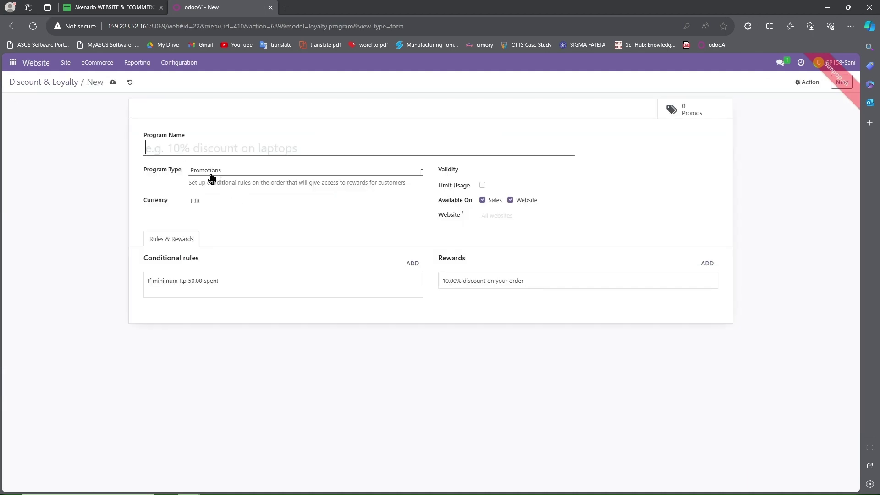
left_click(211, 176)
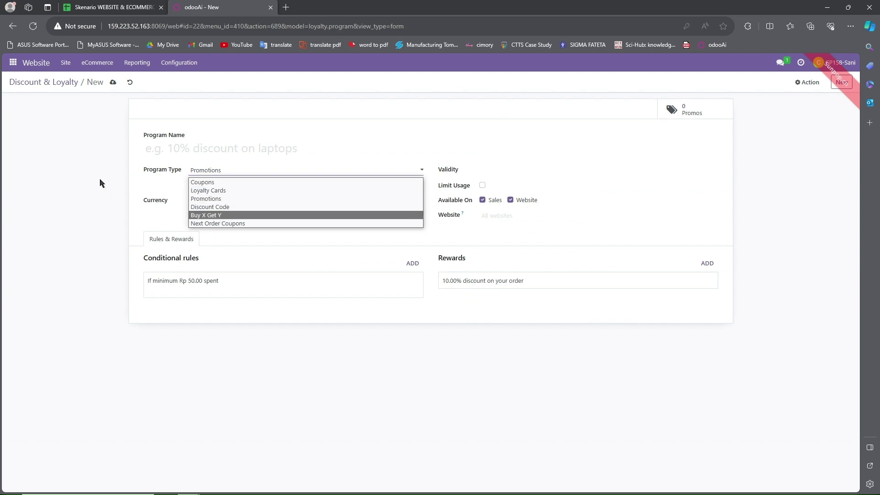
key("alt+Left")
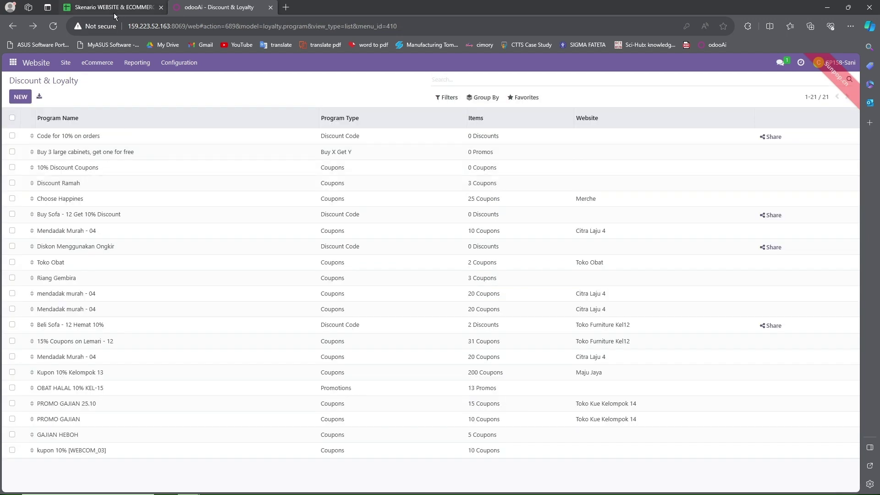
left_click(114, 8)
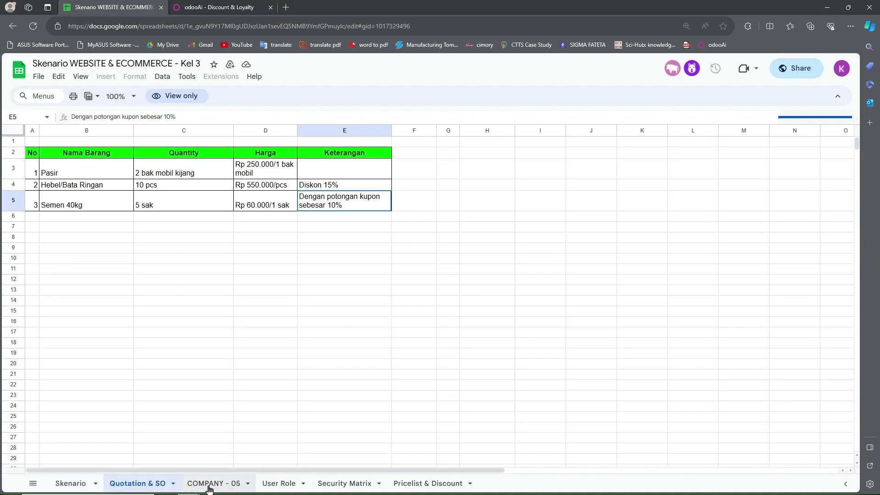
Step: Check the User Role sheet and browse the Website's eCommerce pricelist list
left_click(212, 484)
left_click(275, 484)
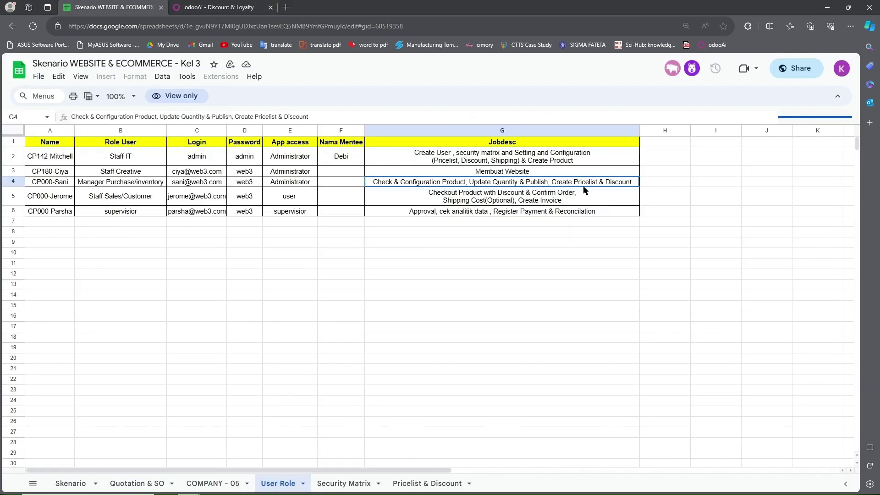
left_click(219, 7)
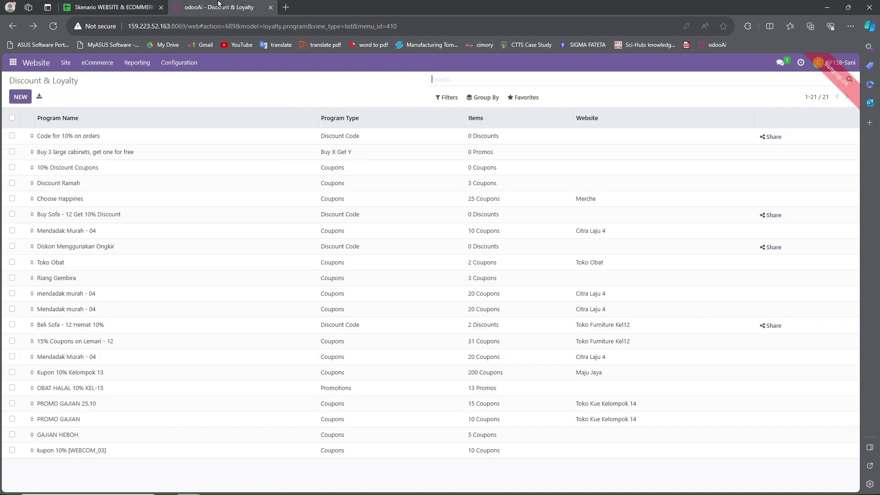
left_click(86, 65)
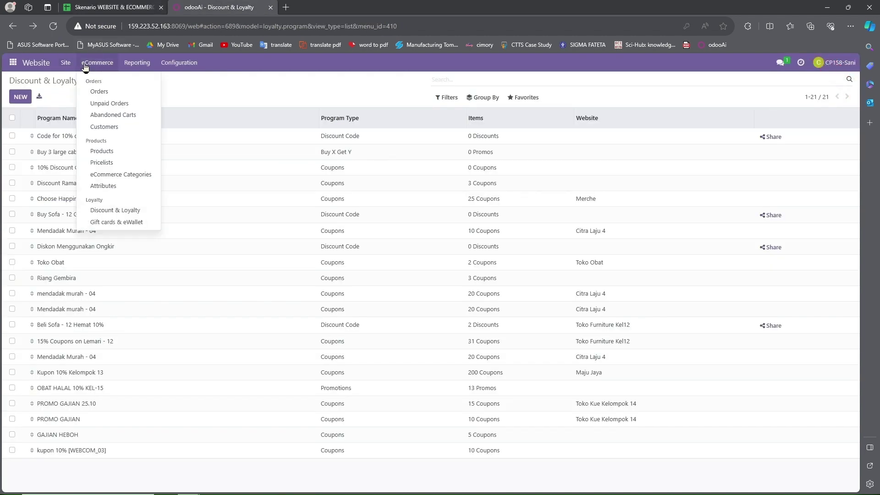
left_click(102, 163)
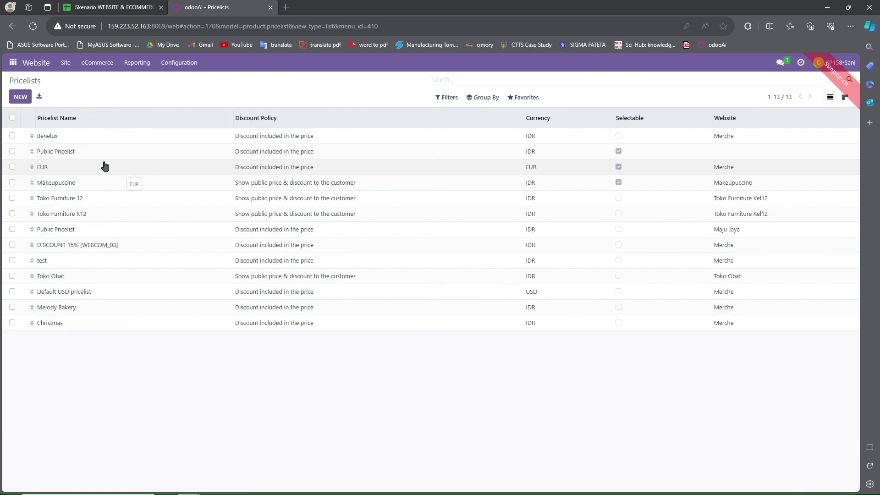
left_click(103, 243)
key("alt+Left")
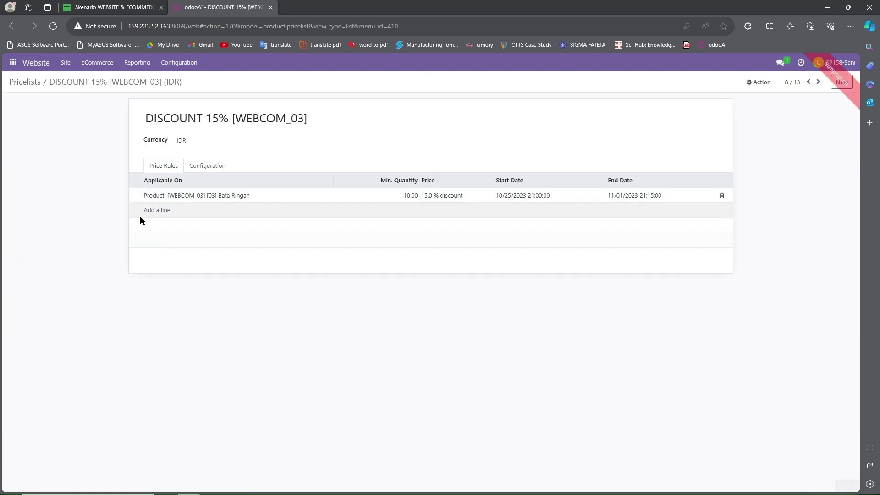
left_click(20, 98)
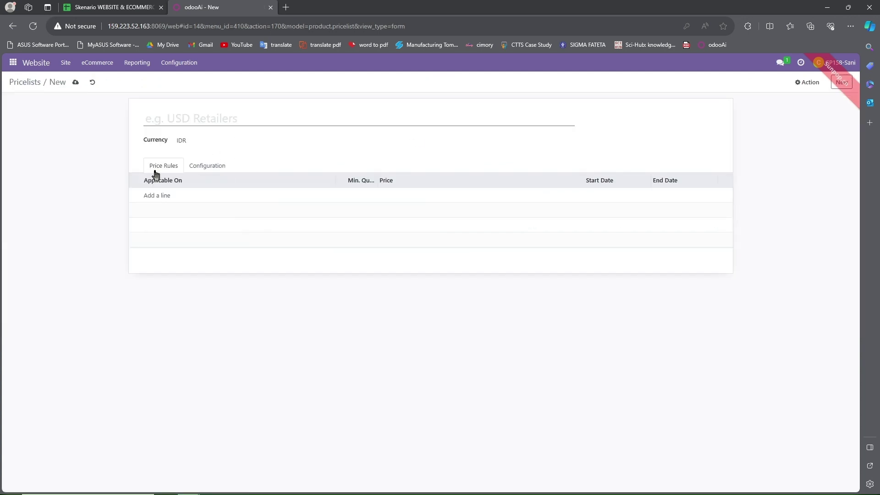
key("alt+Left")
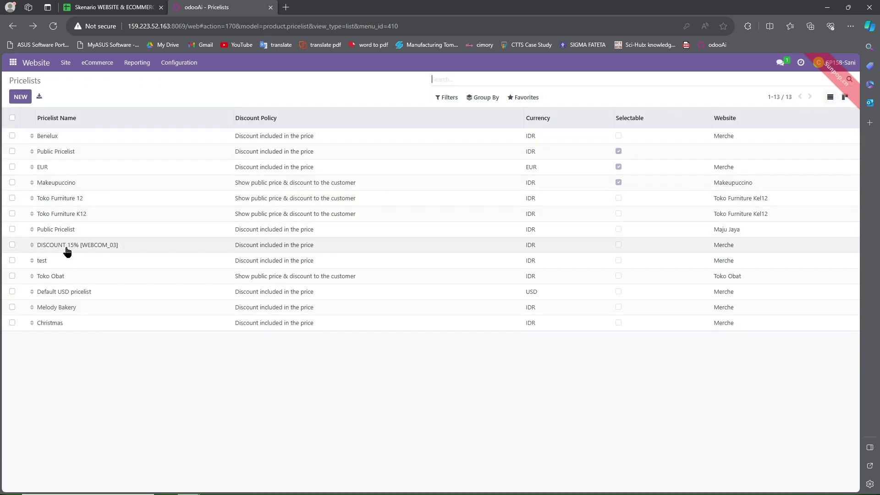
Step: Open DISCOUNT 15% [WEBCOM_03], keep IDR currency, and review its 15% Bata Ringan rule unchanged
left_click(69, 245)
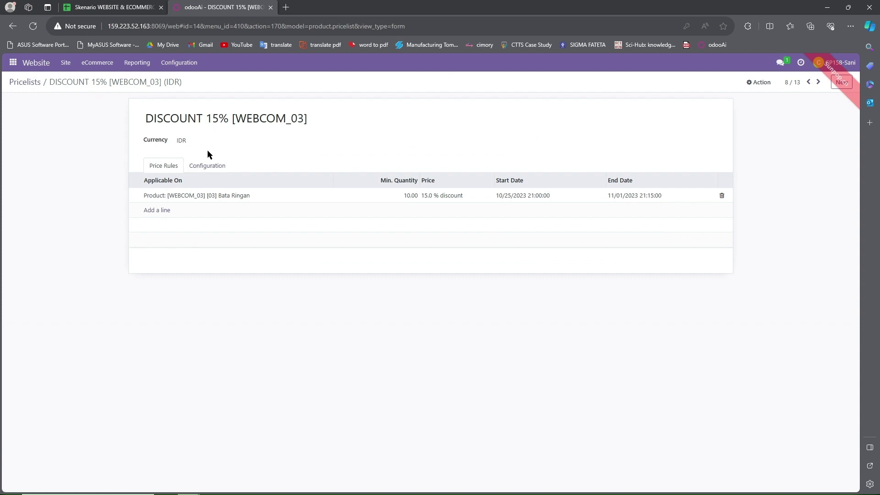
left_click(206, 141)
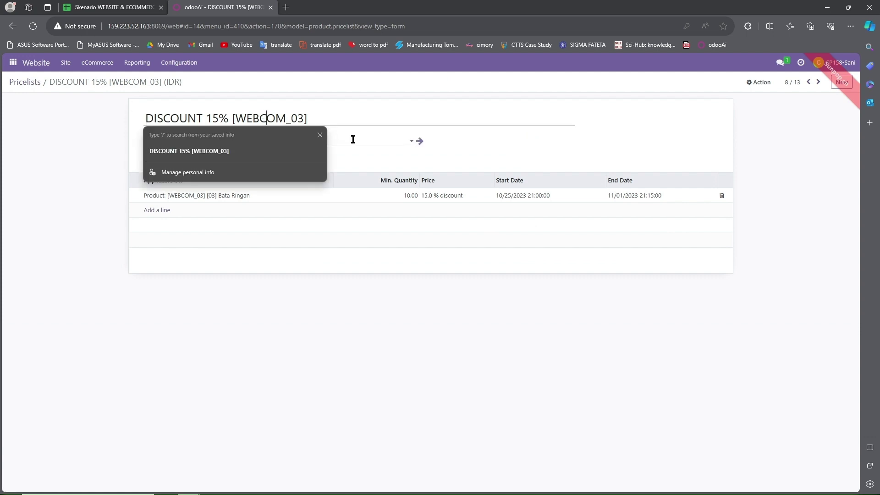
left_click(89, 204)
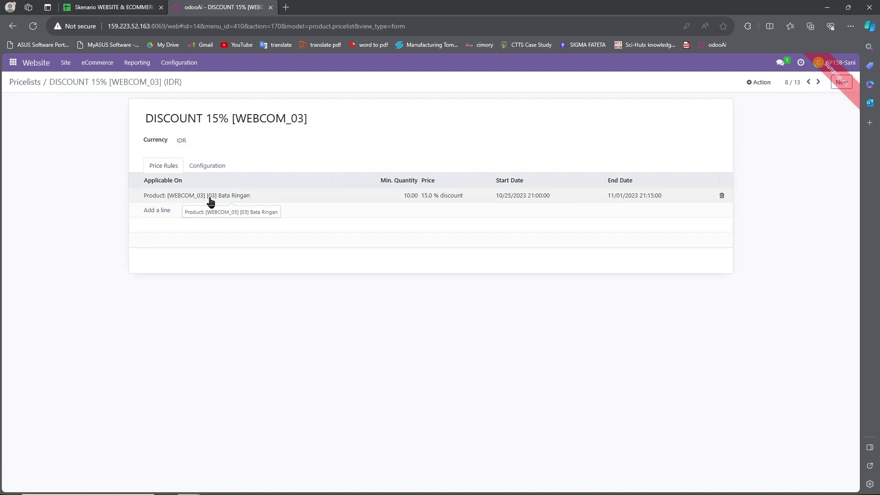
left_click(115, 7)
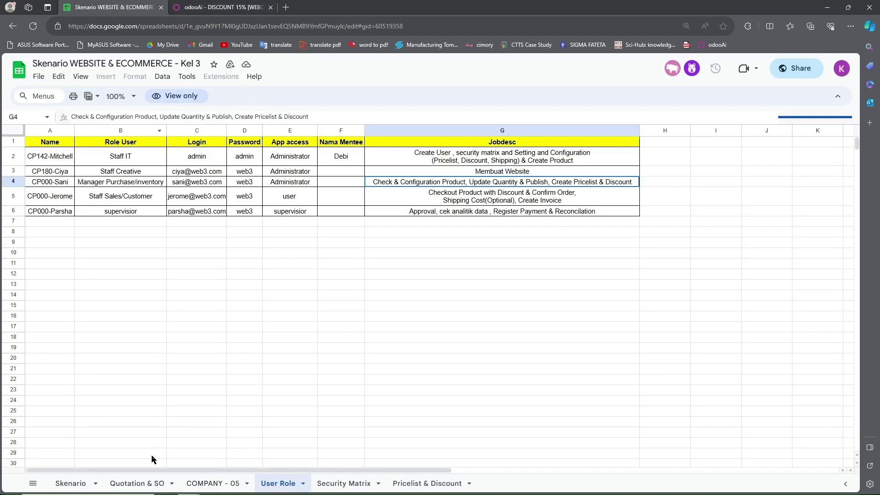
left_click(142, 482)
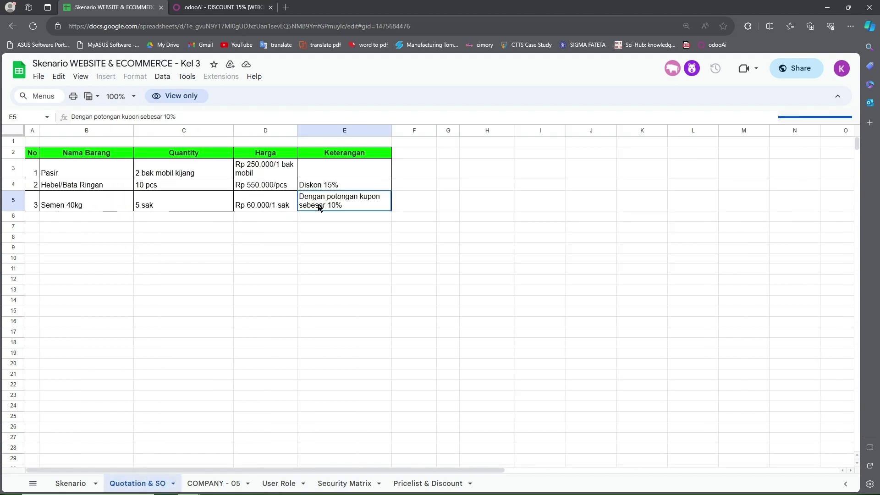
left_click(193, 6)
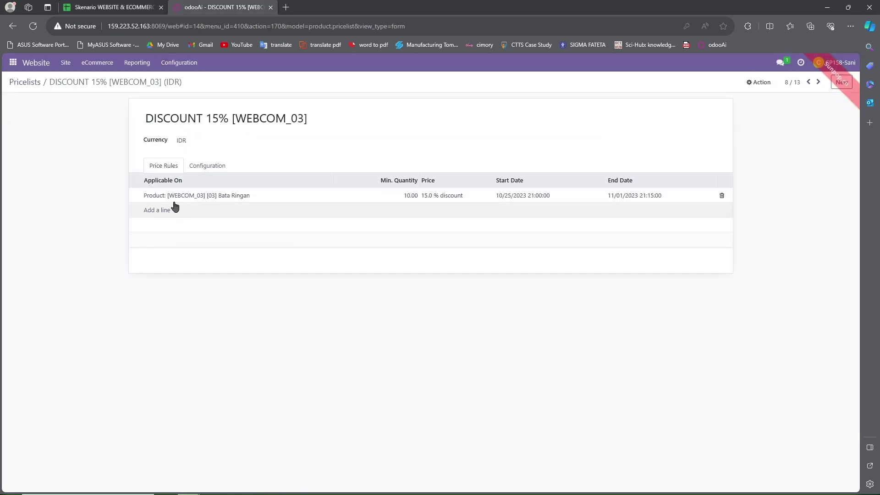
left_click(197, 196)
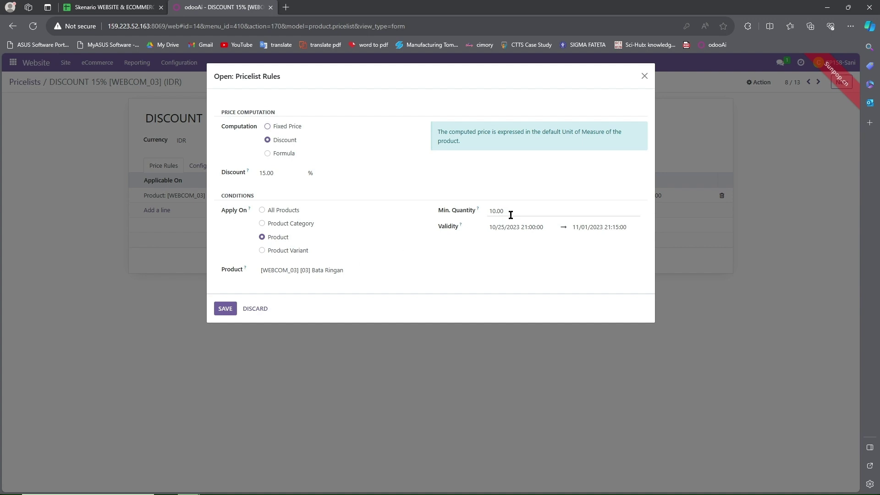
left_click(120, 5)
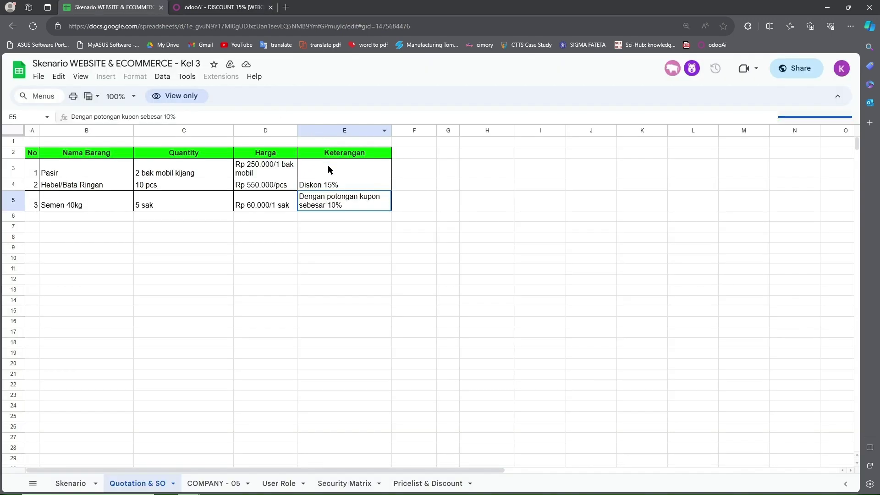
left_click(249, 6)
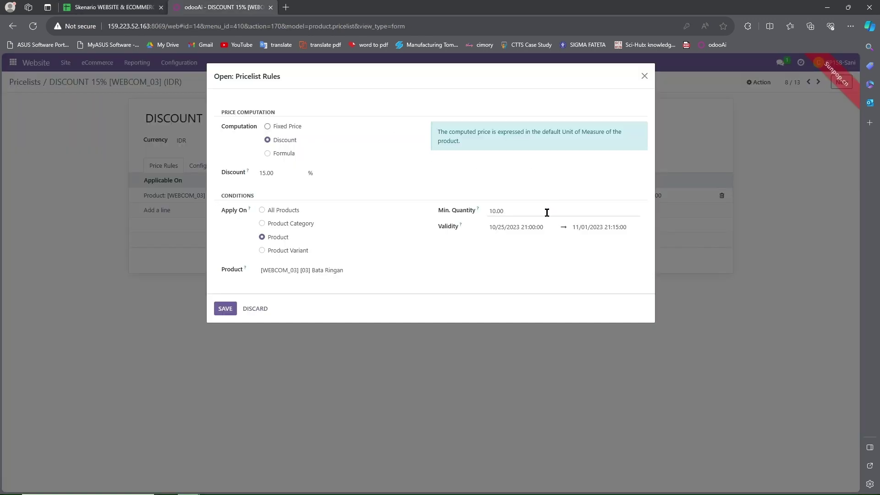
left_click(643, 77)
Step: Leave the pricelists and go to the Website's Configuration > Shipping Methods list
key("alt+Left")
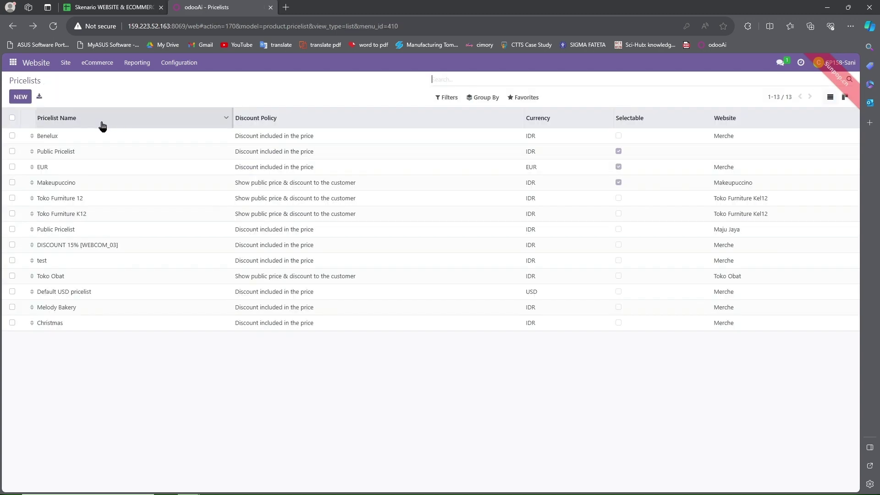
left_click(78, 247)
key("alt+Left")
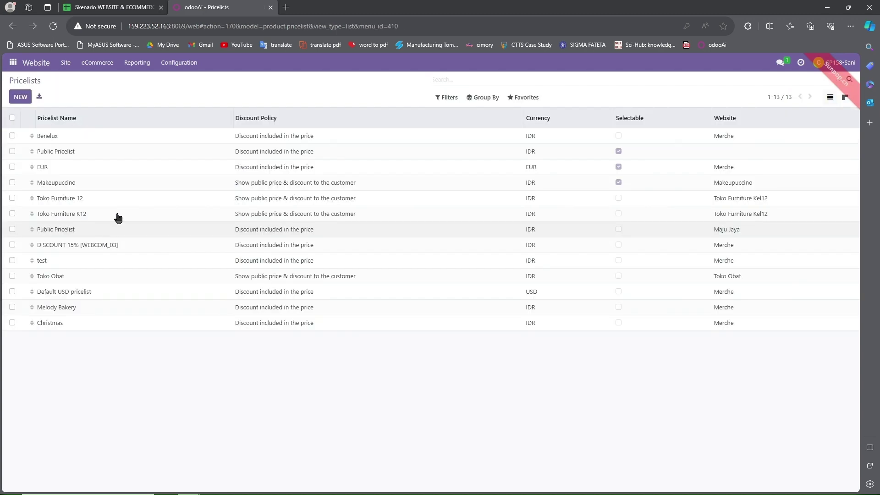
left_click(178, 63)
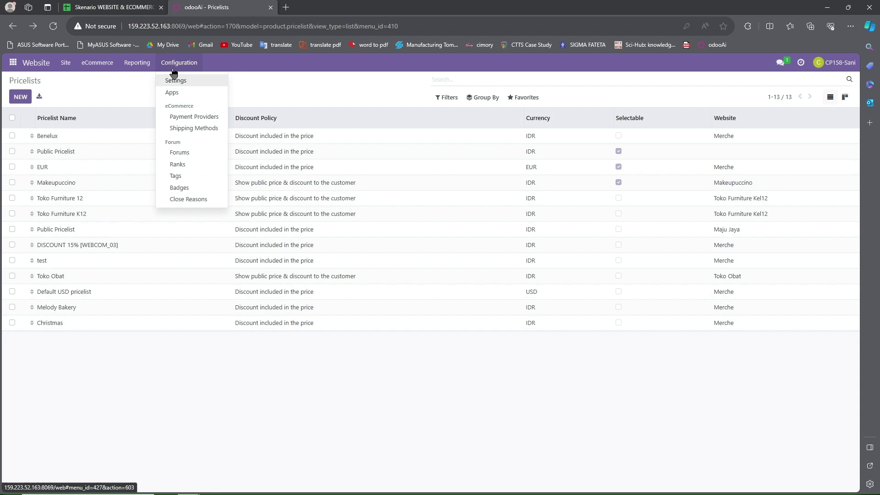
left_click(195, 128)
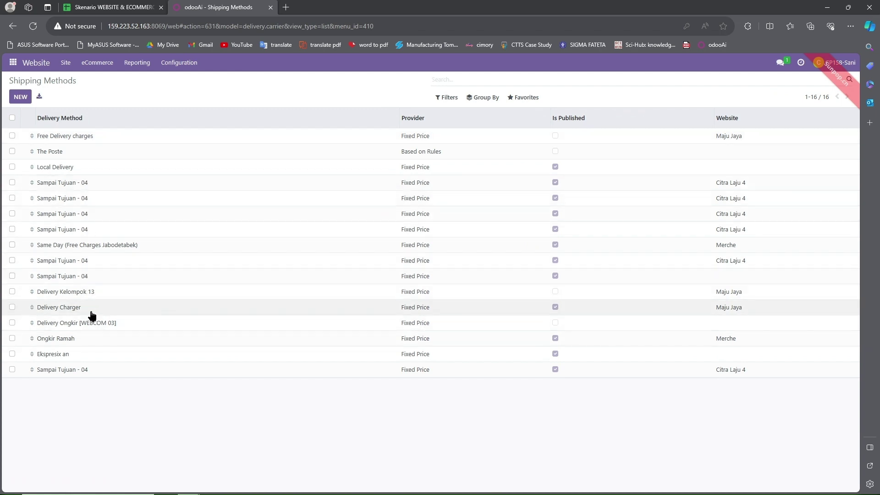
left_click(93, 326)
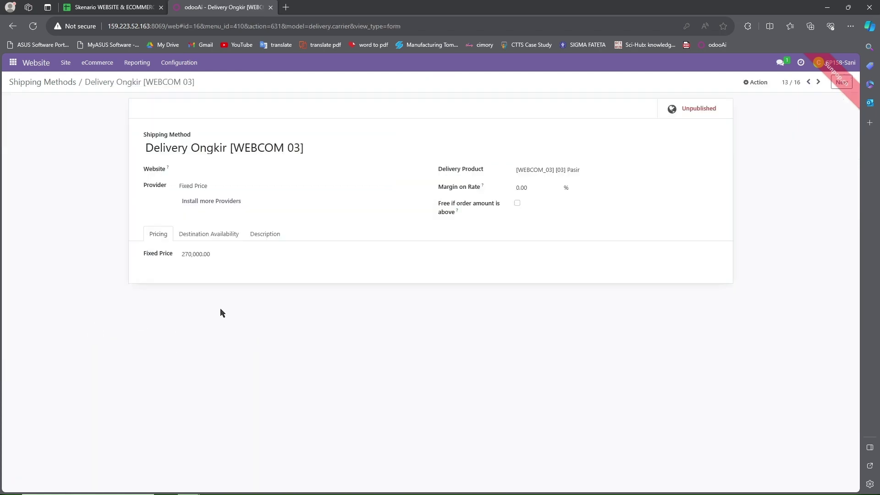
key("alt+Left")
left_click(20, 96)
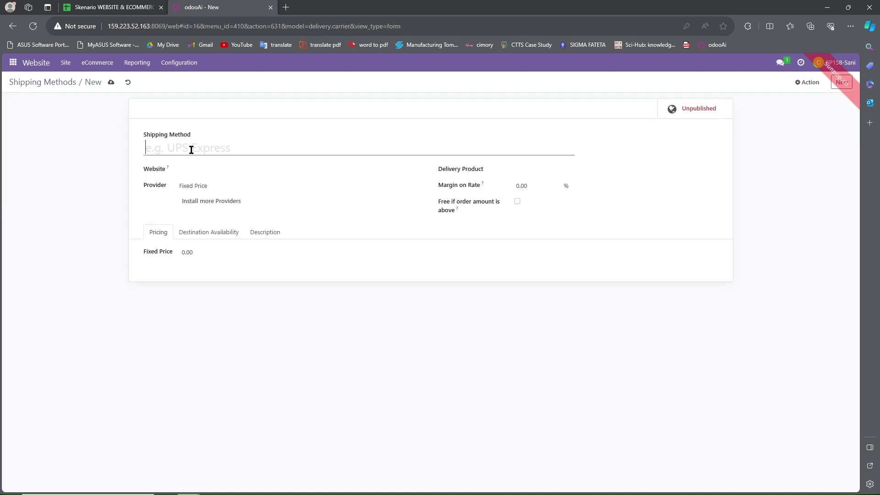
key("alt+Left")
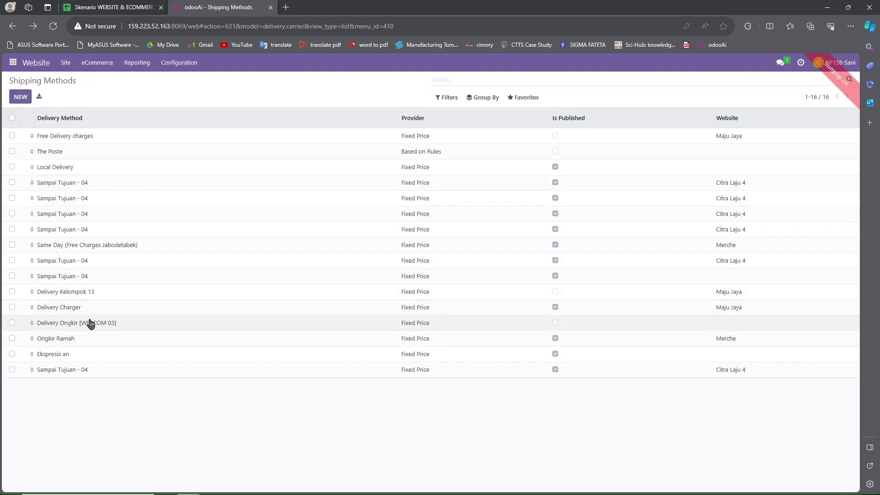
Step: Open Delivery Ongkir [WEBCOM 03], check its 270,000.00 fixed price, and toggle Publish twice
left_click(90, 324)
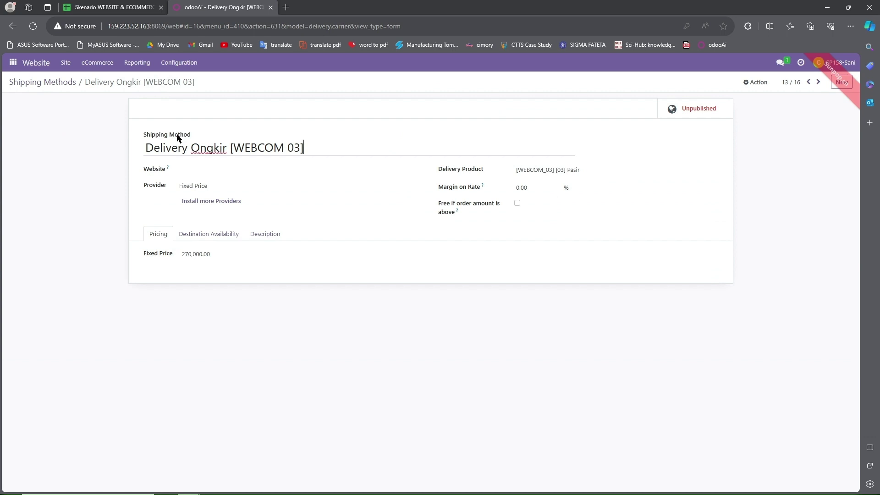
left_click(337, 144)
left_click(185, 250)
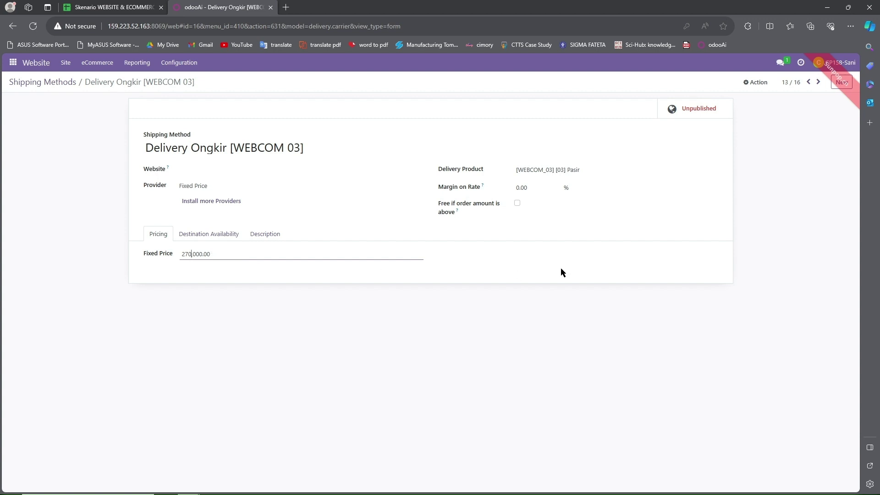
left_click(707, 112)
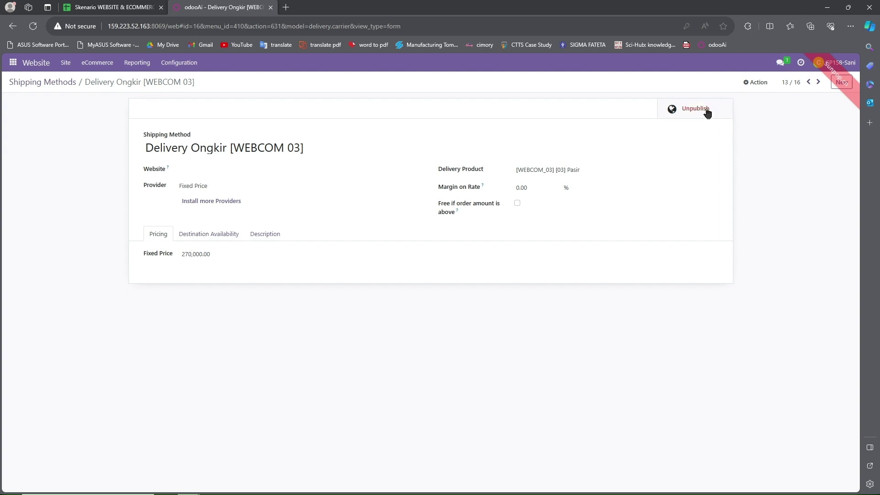
left_click(707, 111)
left_click(707, 108)
left_click(704, 112)
left_click(196, 202)
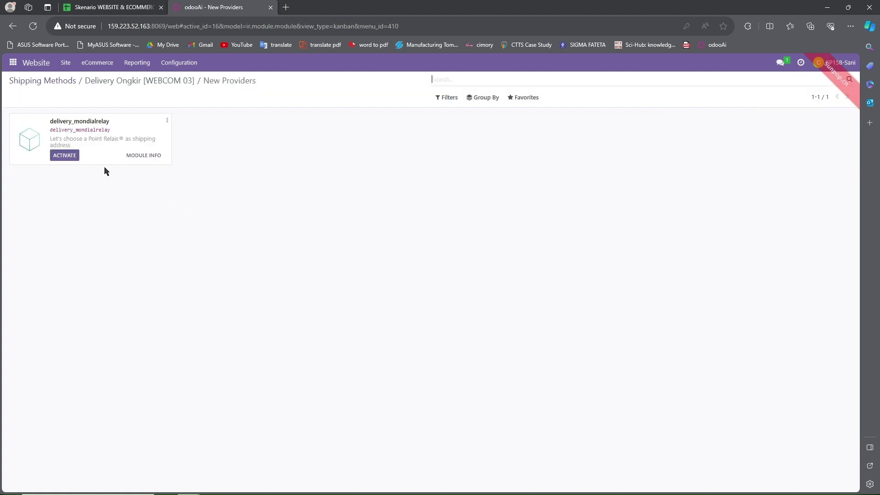
key("alt+Left")
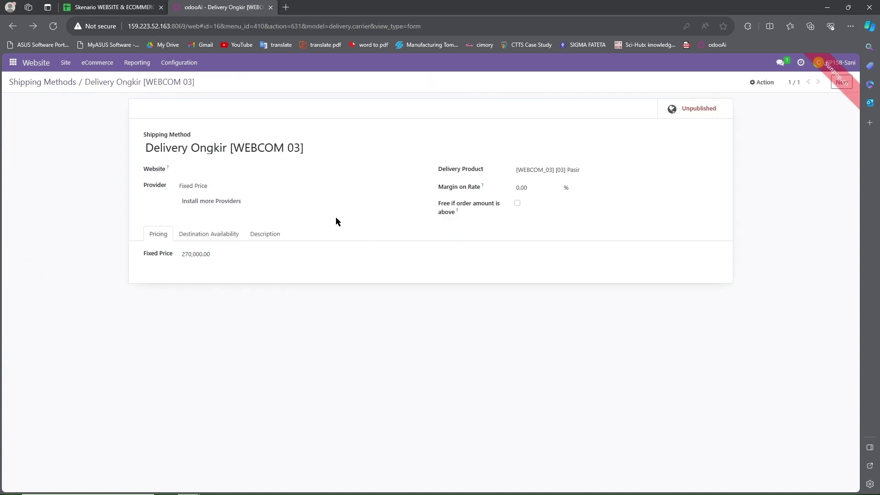
double_click(702, 107)
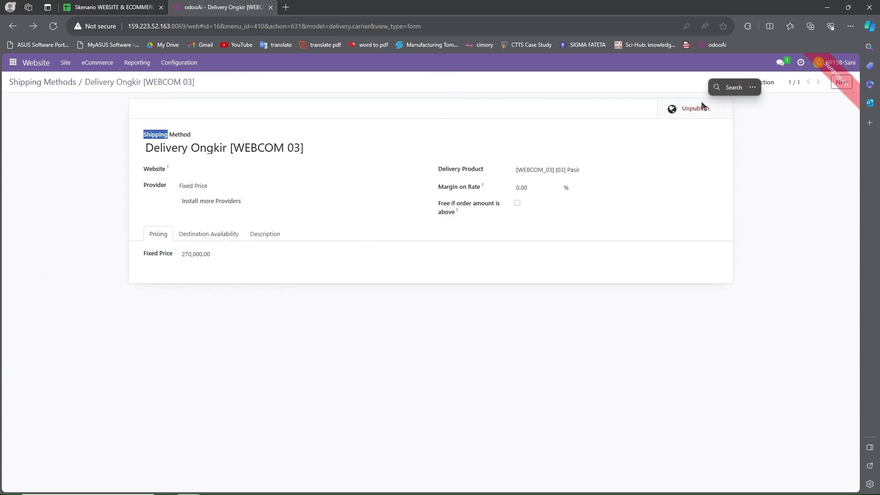
left_click(697, 110)
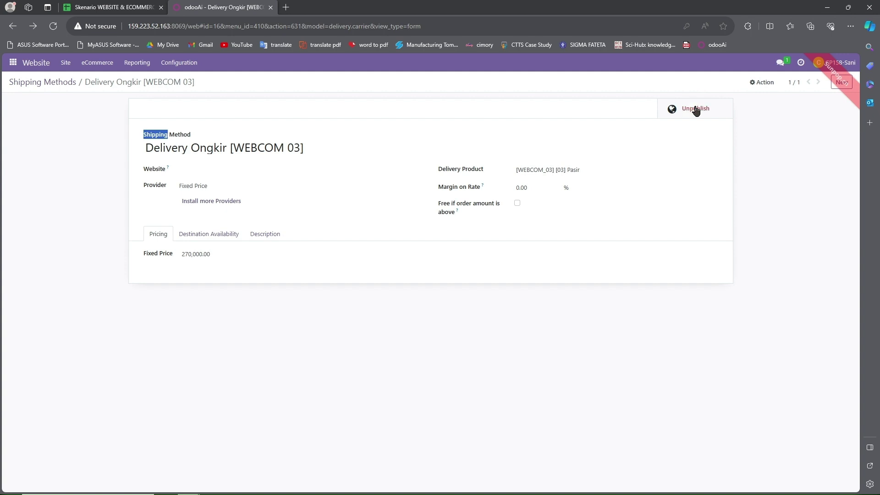
left_click(695, 110)
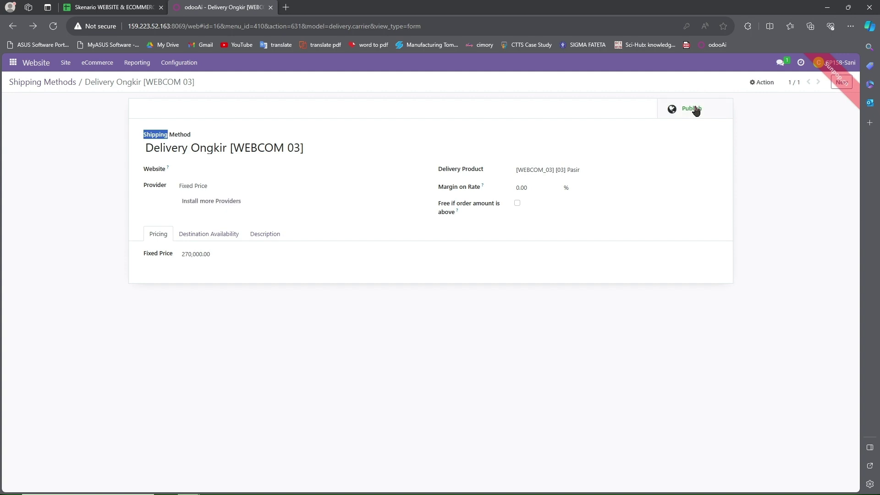
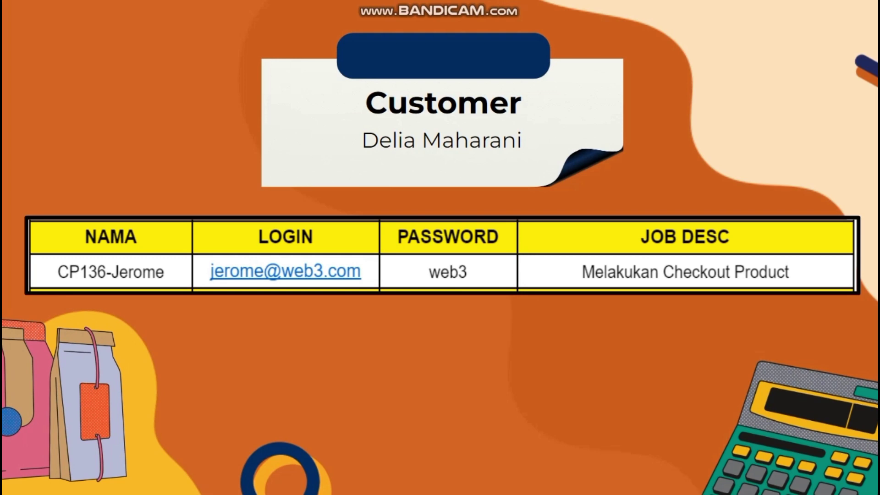
Step: Exit the slideshow and view the Quotation & SO sheet listing Pasir, Hebel/Bata Ringan and Semen 40kg
key("Escape")
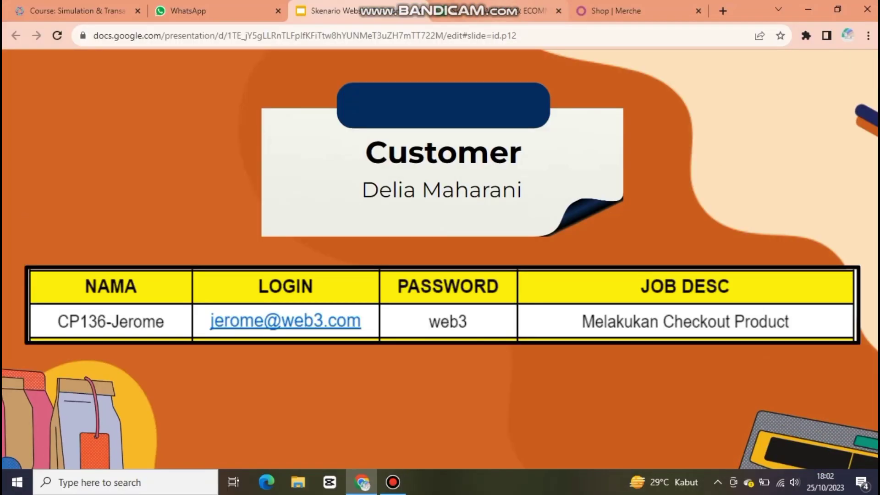
left_click(459, 10)
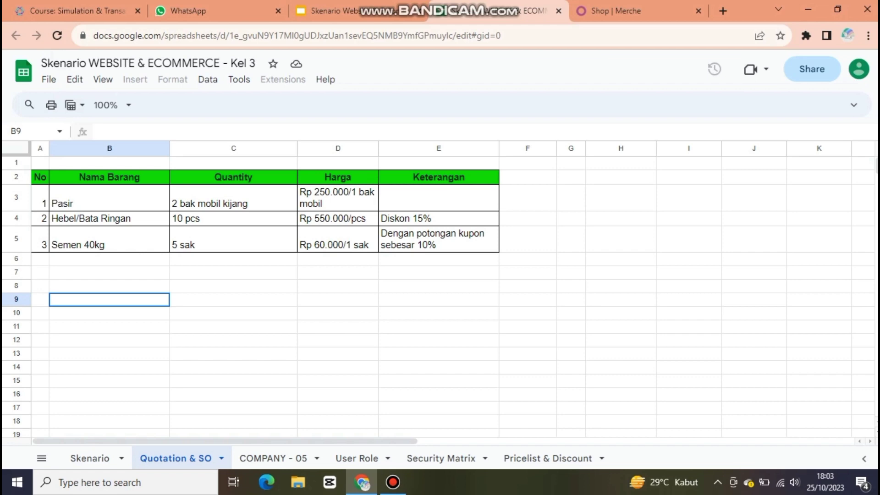
Step: Switch back to the Maju Jaya Store website home page
key("ctrl+Tab")
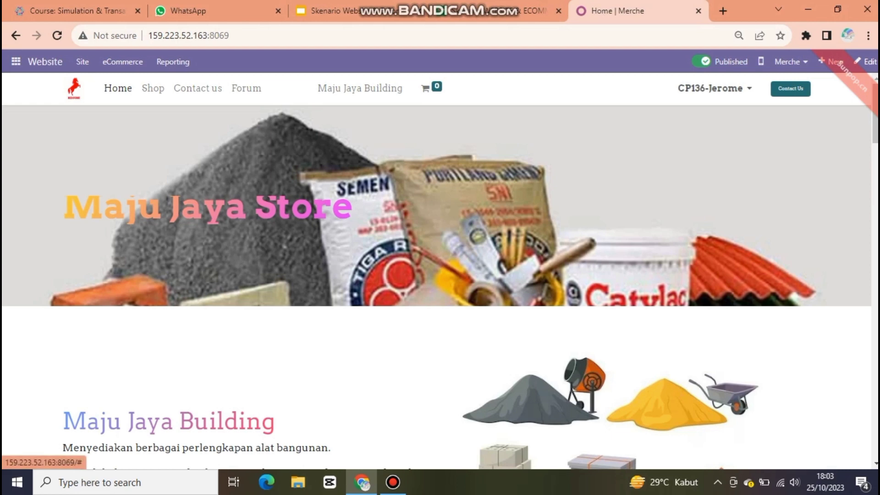
Step: Search the shop for 'pasir' and open the [03] Pasir product page
left_click(153, 88)
left_click(321, 129)
type("pasir")
key("Down")
key("Return")
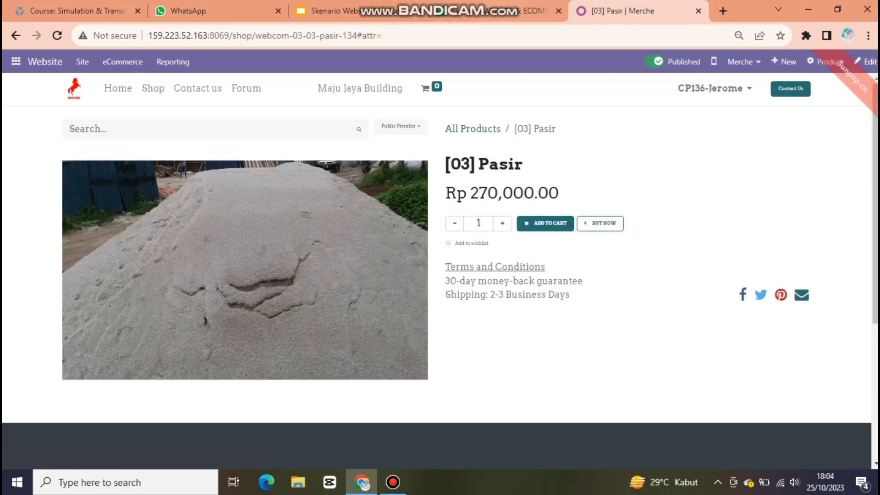
left_click(504, 11)
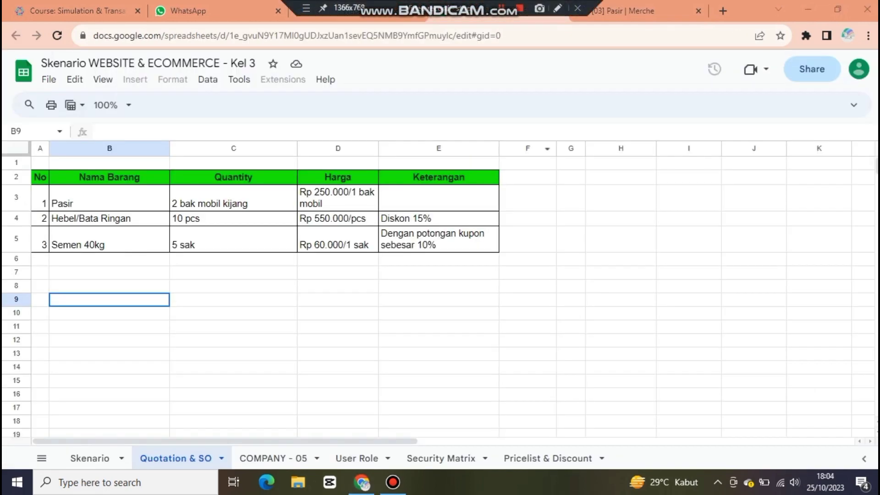
left_click(623, 10)
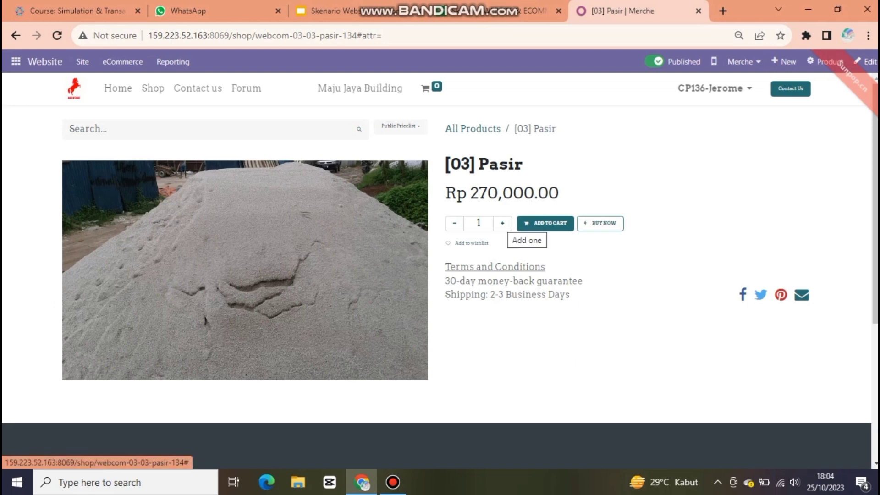
Step: Add two [03] Pasir to the cart and proceed to checkout
left_click(503, 223)
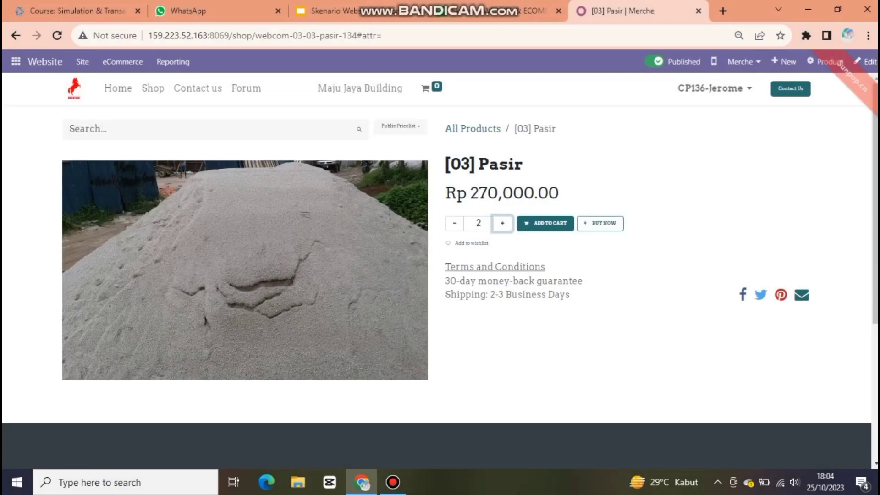
left_click(546, 224)
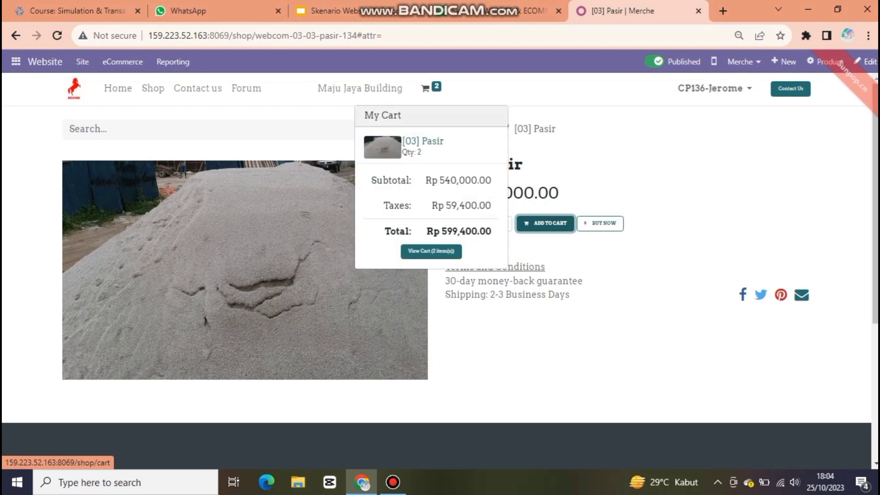
left_click(425, 88)
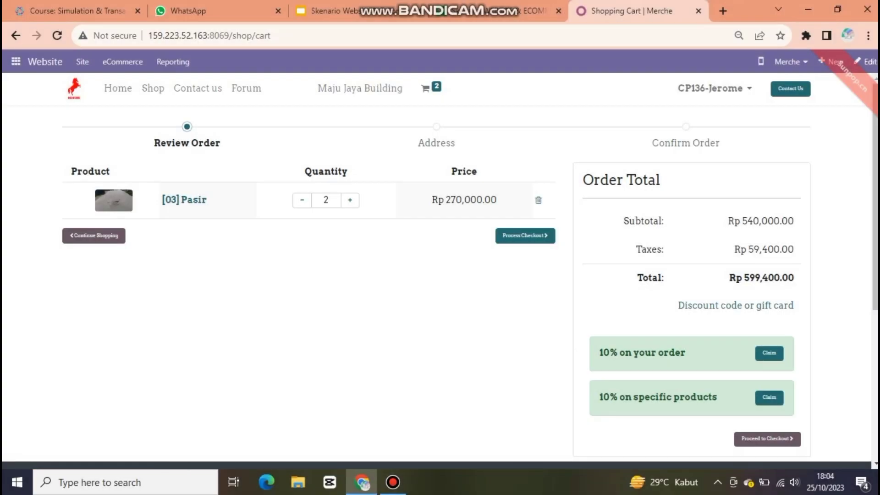
left_click(525, 236)
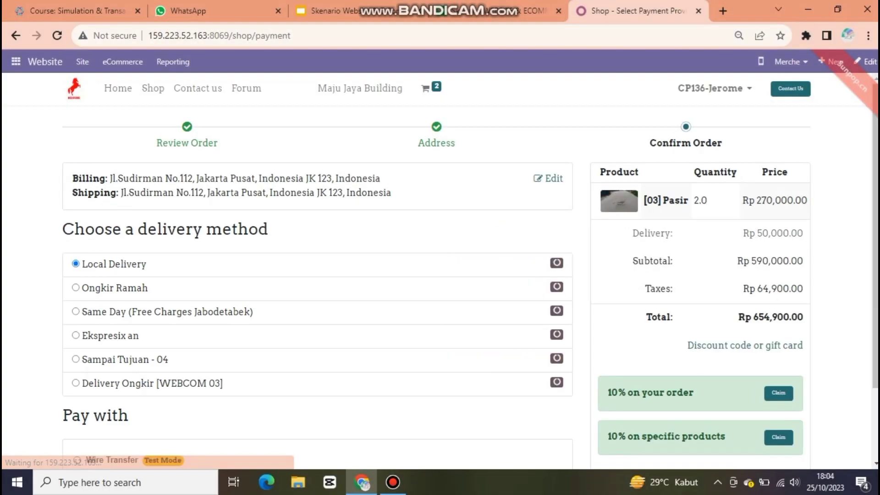
Step: Pay for order S00098 (Rp 599,400.00) with Delivery Ongkir [WEBCOM 03] shipping and Wire Transfer
left_click(75, 383)
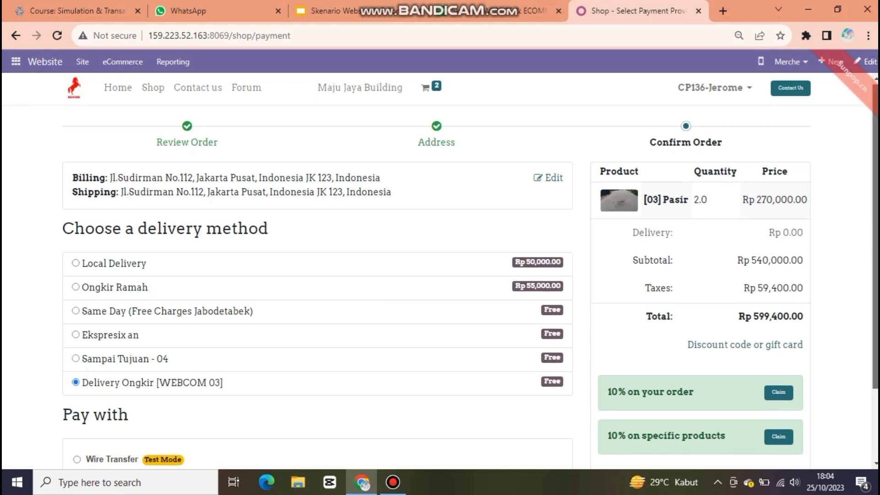
scroll(440, 270, "down", 2)
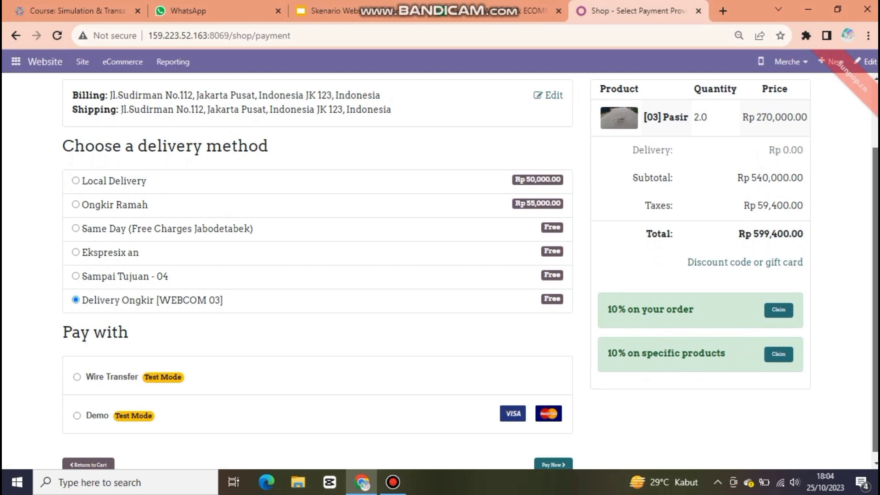
left_click(77, 376)
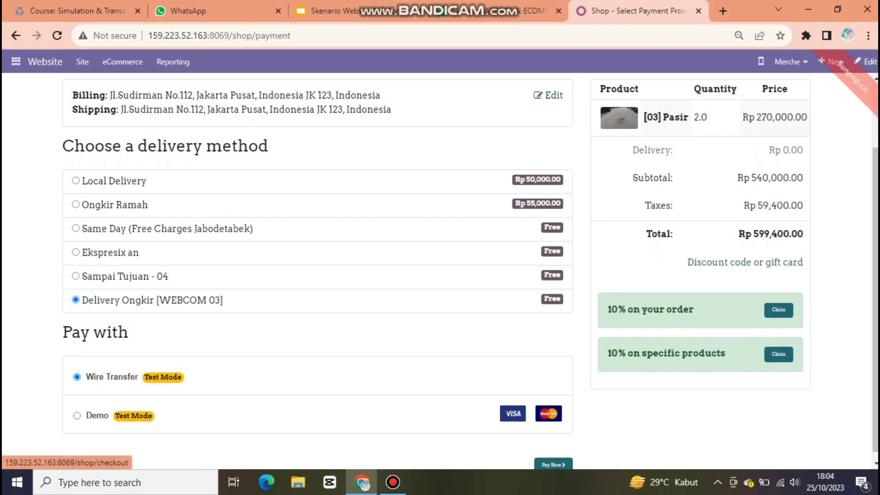
scroll(470, 272, "down", 1)
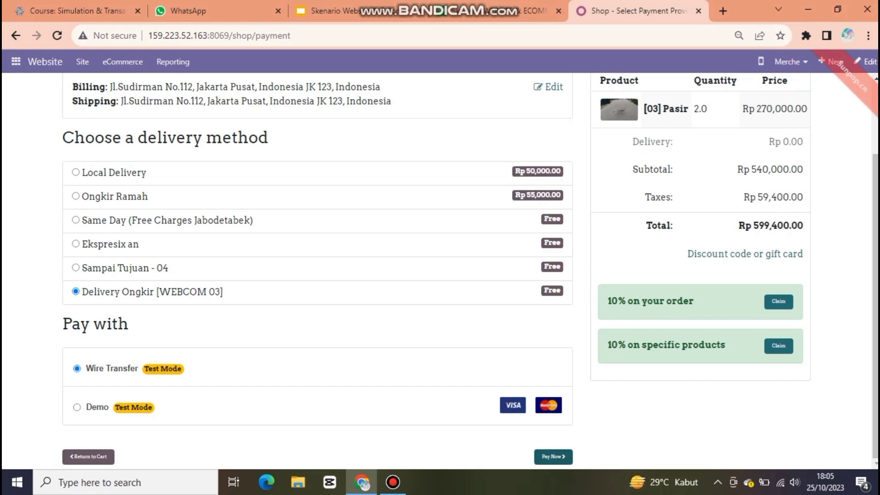
left_click(554, 456)
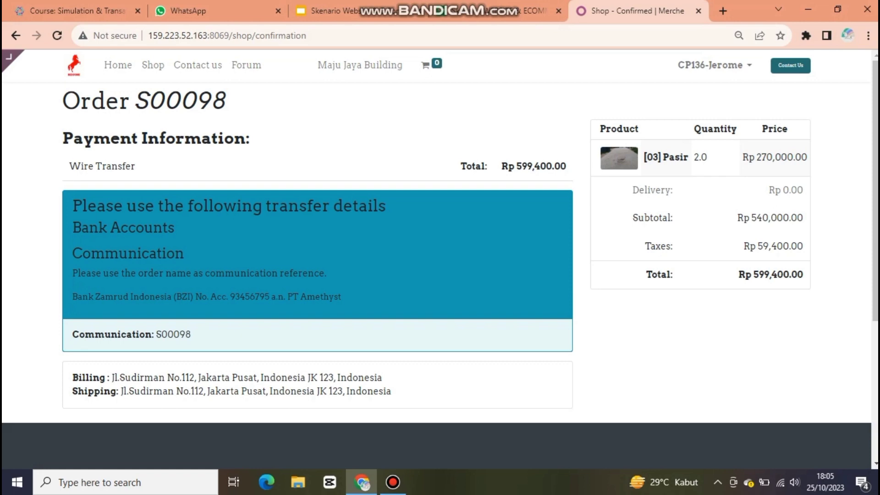
Step: Search the shop for 'bata' and add 10 × [03] Hebel/Bata Ringan to the cart
left_click(152, 65)
left_click(303, 105)
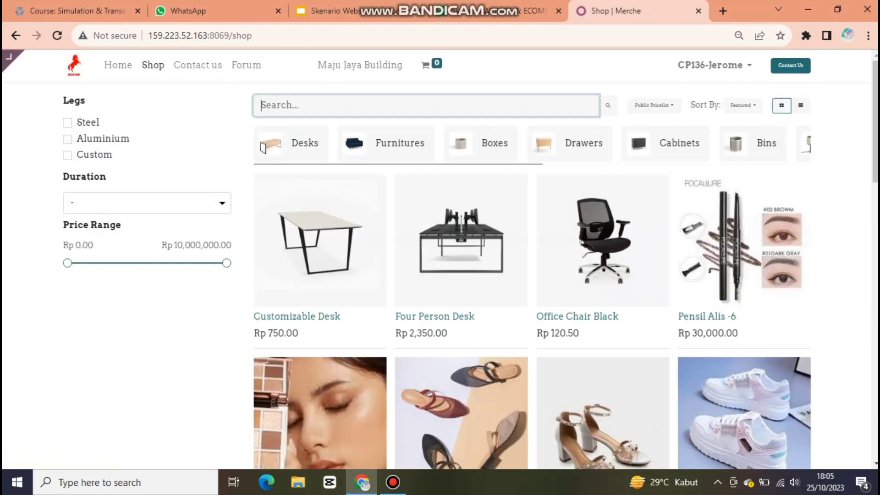
left_click(495, 10)
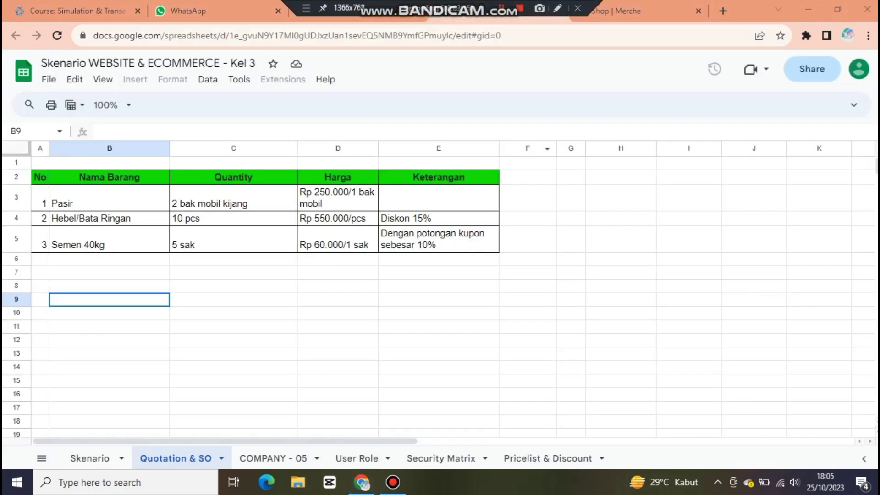
left_click(634, 11)
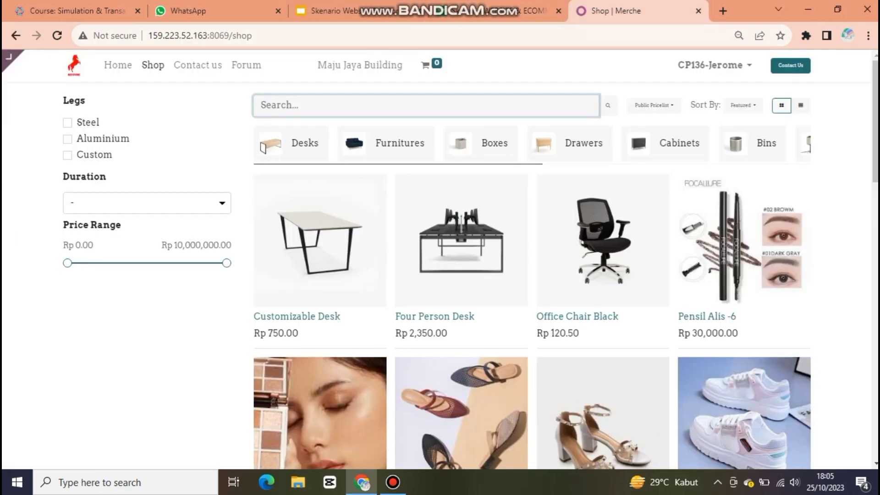
type("bata")
left_click(360, 144)
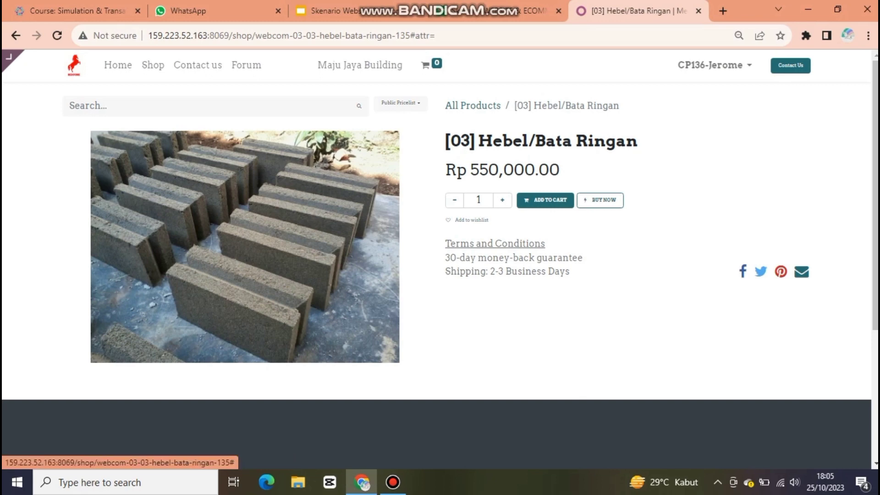
left_click(481, 200)
type("0")
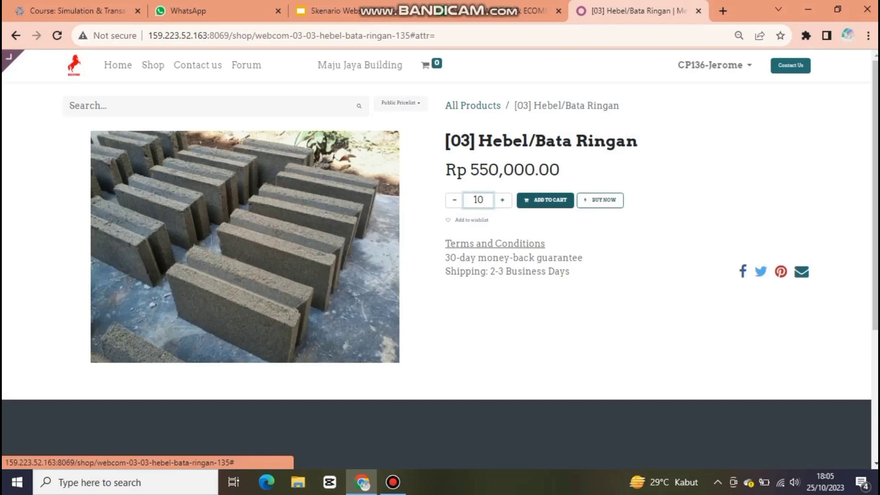
left_click(546, 200)
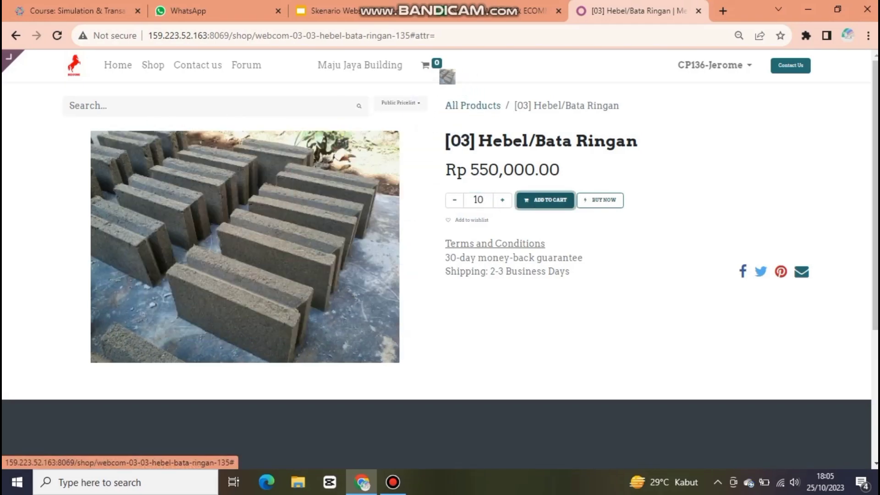
Step: Apply the pasted 10% discount code in the cart, bringing the total to Rp 5,494,500.00
left_click(428, 65)
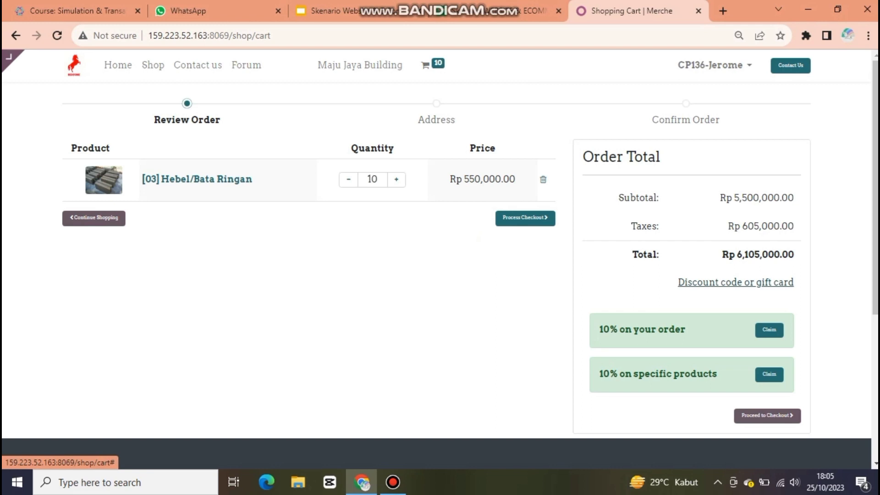
left_click(735, 282)
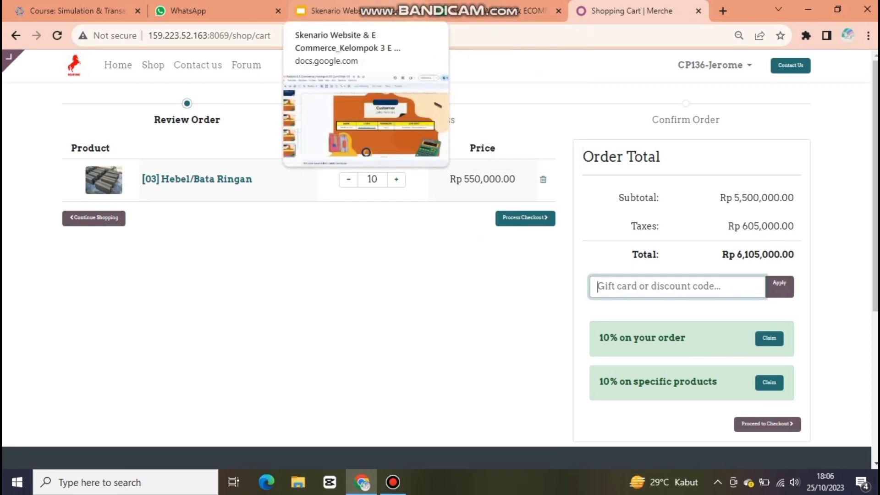
mouse_move(404, 3)
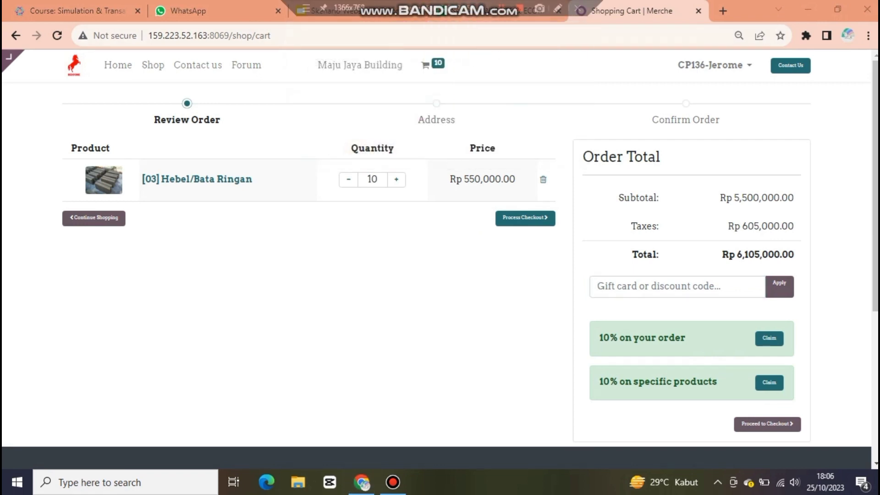
type("0443-aefb-4ca1")
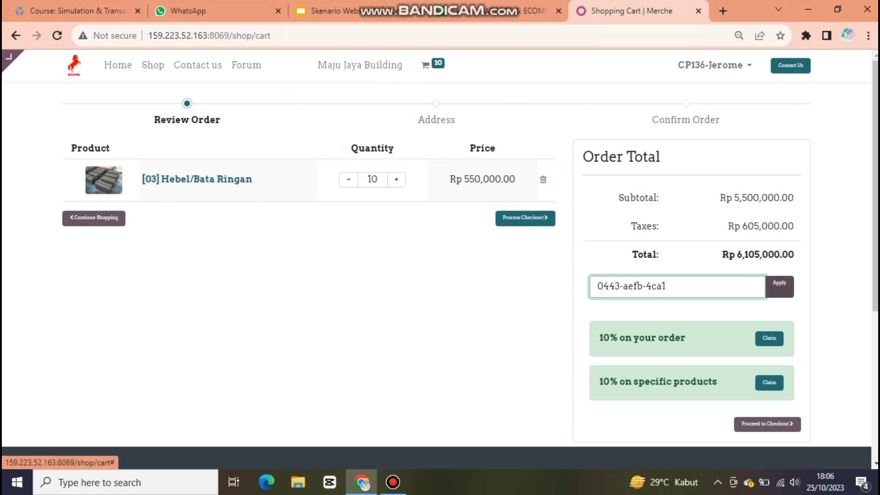
left_click(779, 286)
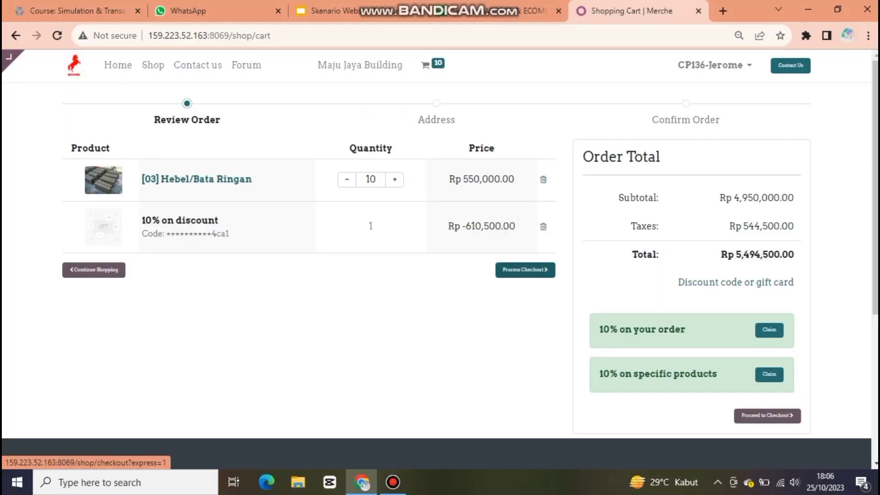
Step: Check out with Delivery Ongkir [WEBCOM 03] and Wire Transfer, paying order S00099 (Rp 5,494,500.00)
left_click(525, 269)
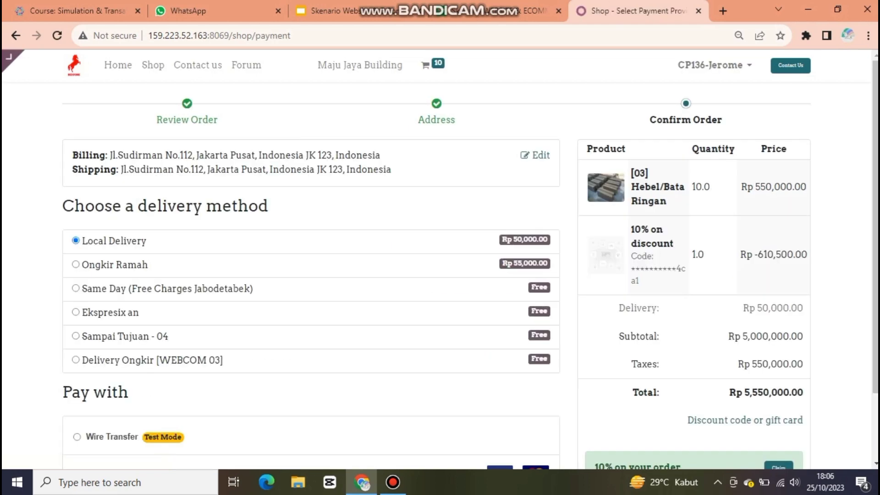
scroll(440, 259, "down", 1)
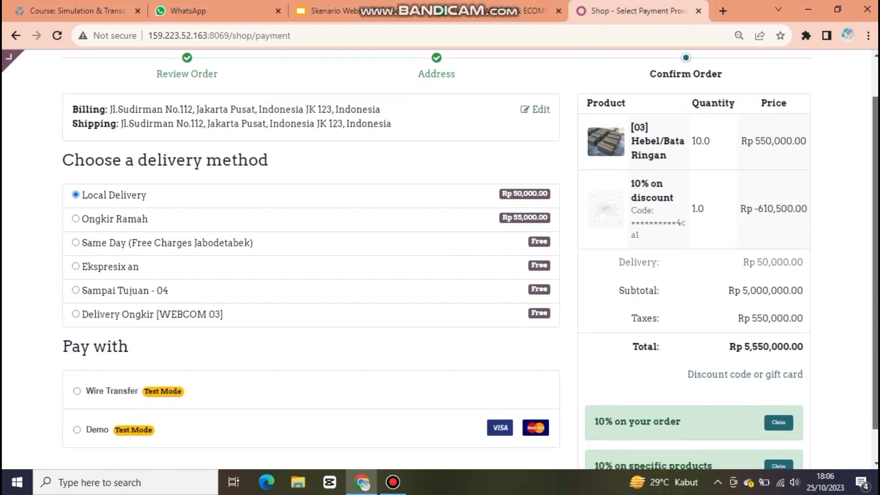
left_click(76, 303)
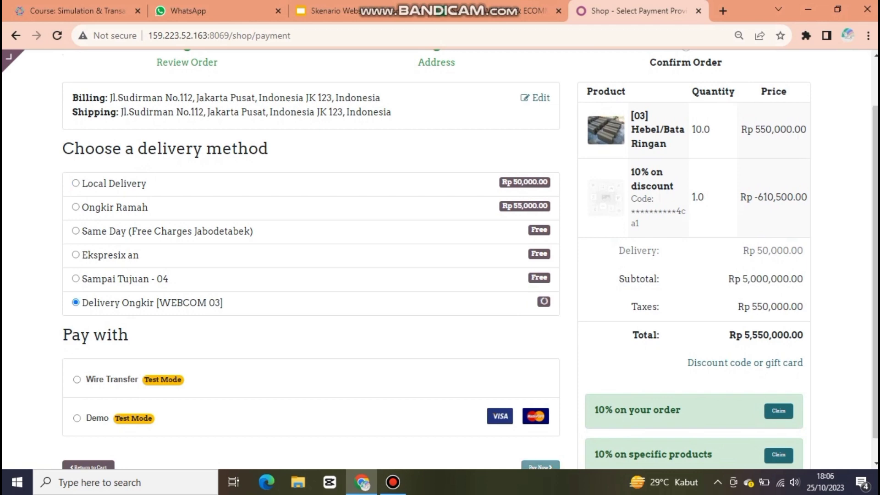
left_click(76, 379)
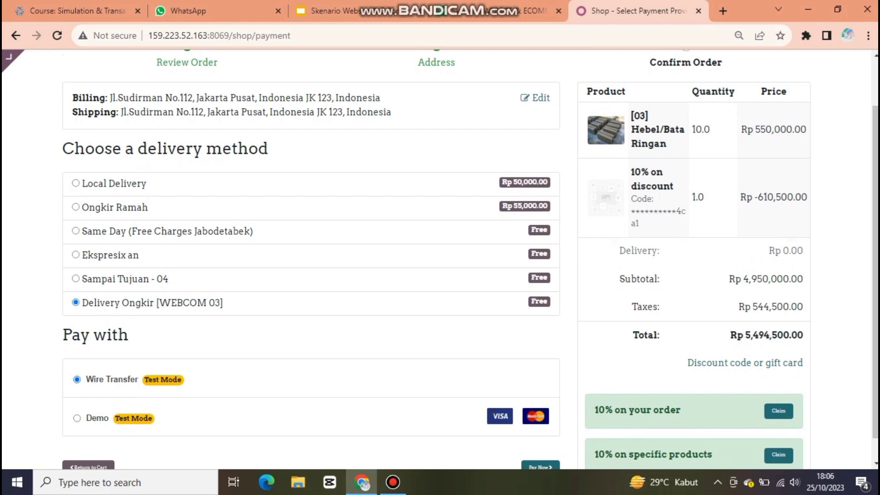
scroll(440, 259, "down", 1)
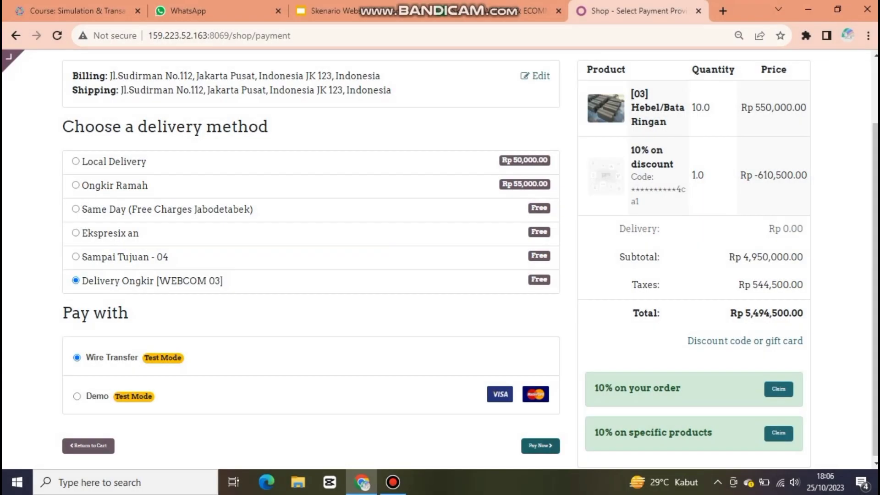
left_click(540, 445)
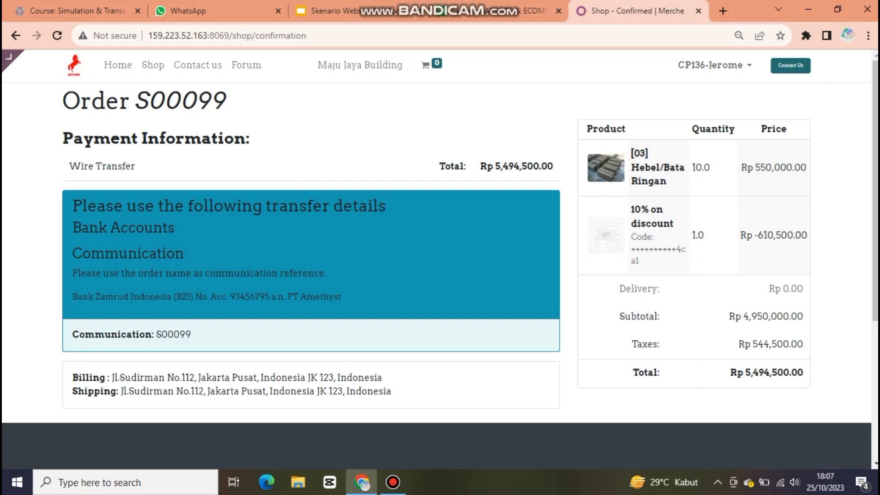
Step: Search the shop for 'semen' and open the Semen 40 kg product page
left_click(153, 65)
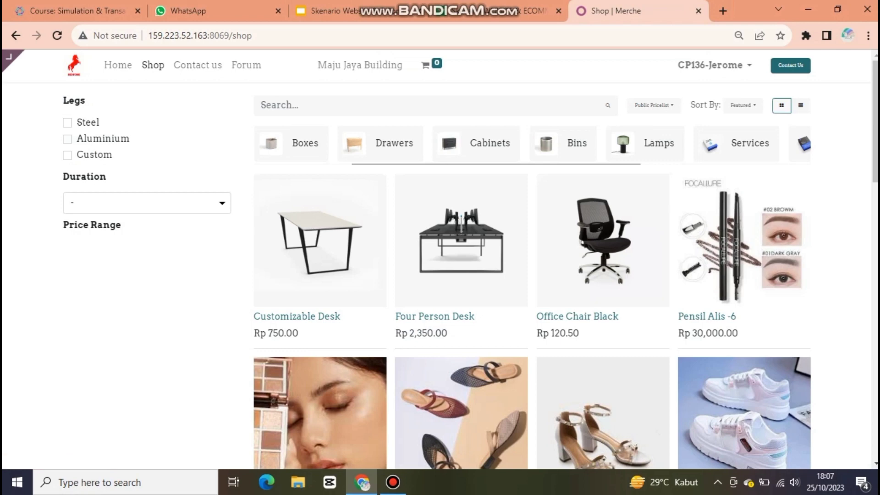
left_click(275, 105)
type("semen")
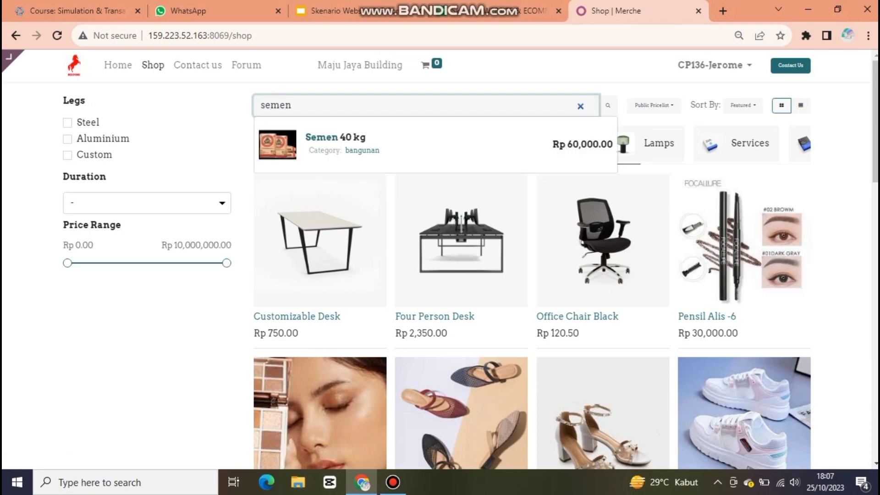
key("Down")
key("Return")
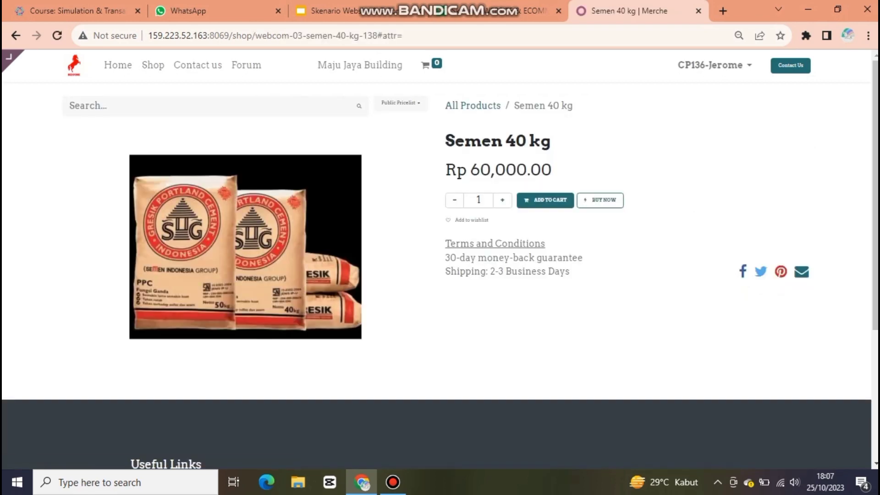
left_click(328, 10)
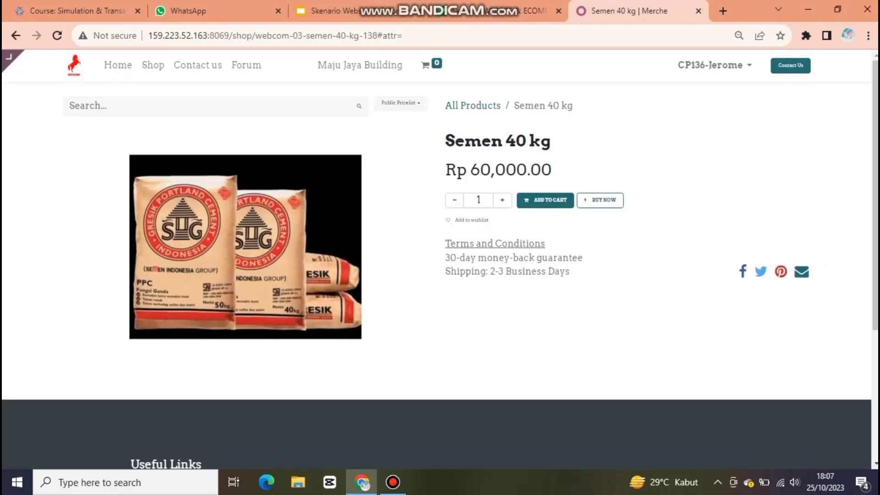
left_click(637, 11)
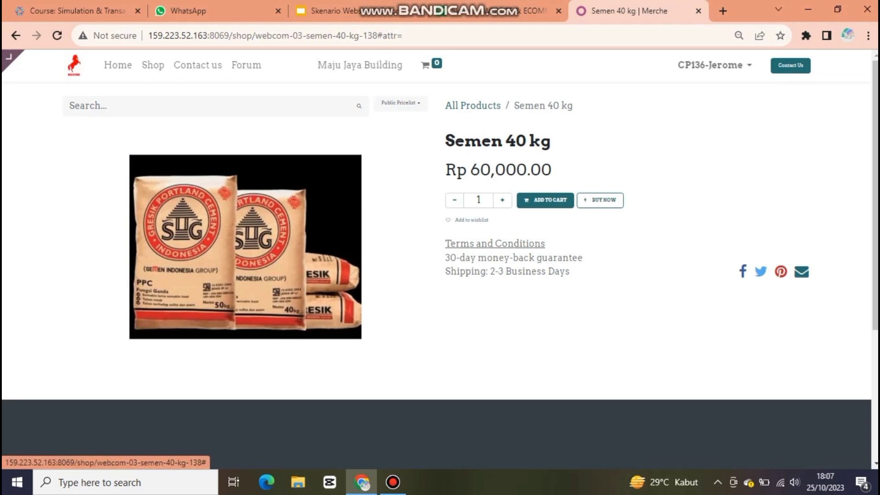
Step: Add 5 bags of Semen 40 kg to the cart, leaving the discount code empty
double_click(503, 200)
left_click(502, 200)
left_click(502, 200)
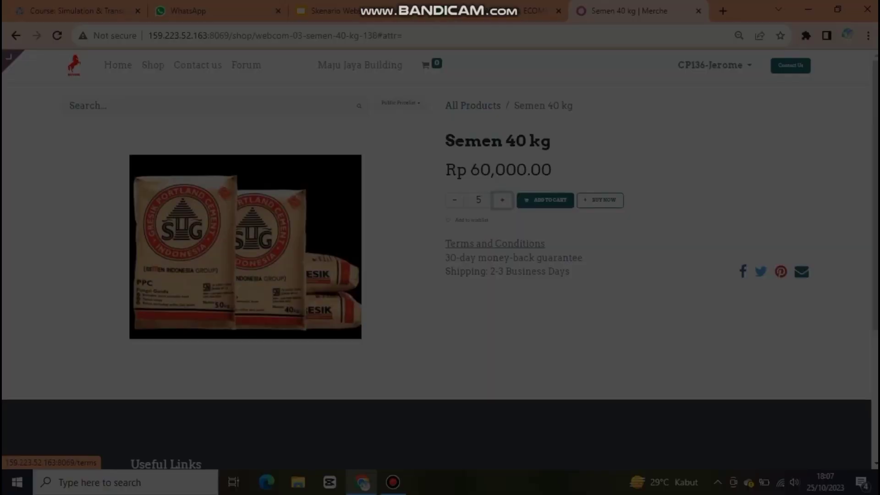
key("Tab")
key("Return")
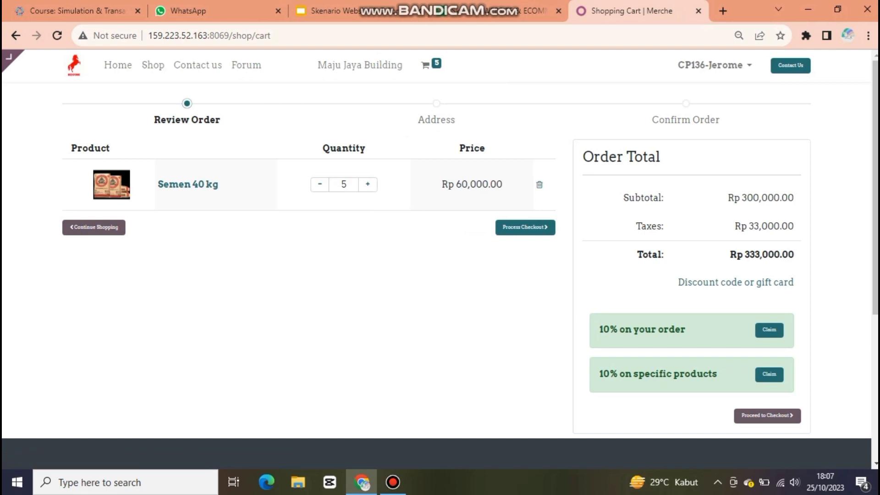
key("Tab")
key("Return")
key("Tab")
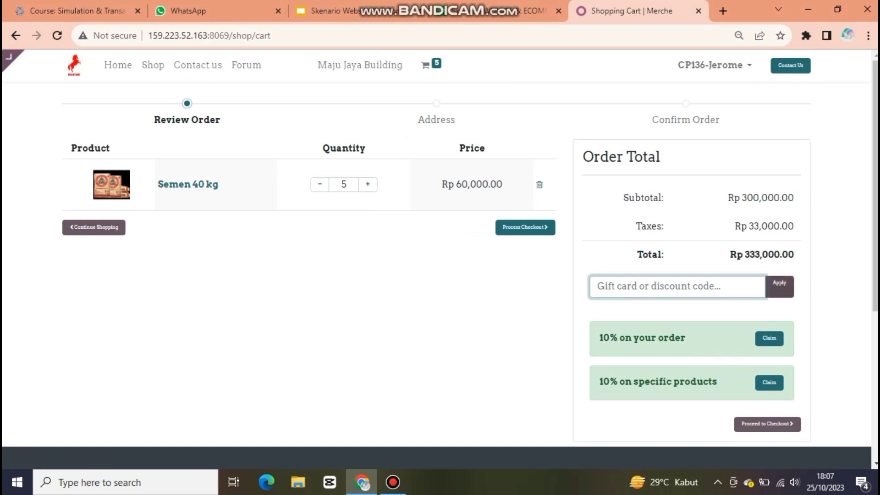
key("Tab")
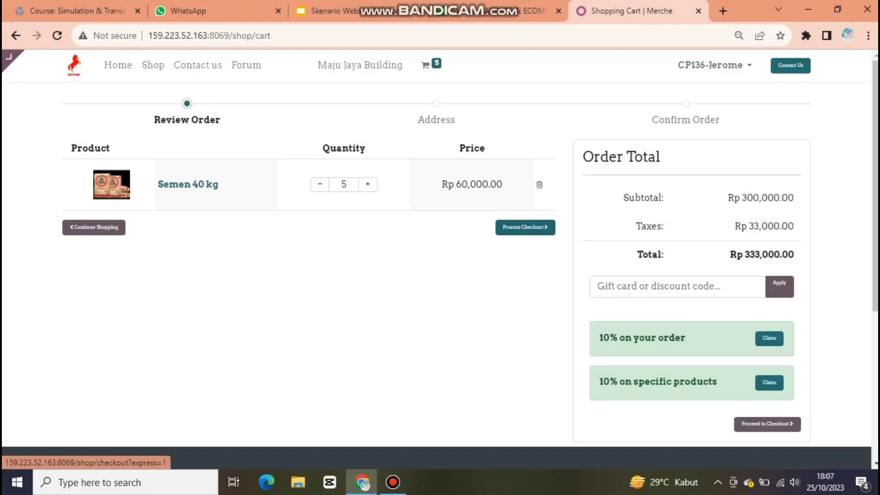
Step: Pay for the Semen 40 kg order with Delivery Ongkir [WEBCOM 03] shipping and Wire Transfer
left_click(525, 227)
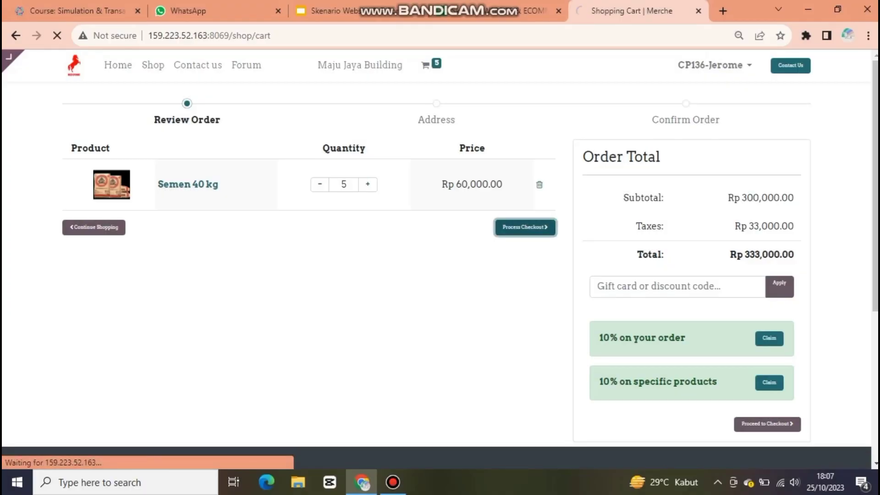
left_click(75, 359)
left_click(76, 437)
scroll(440, 257, "down", 2)
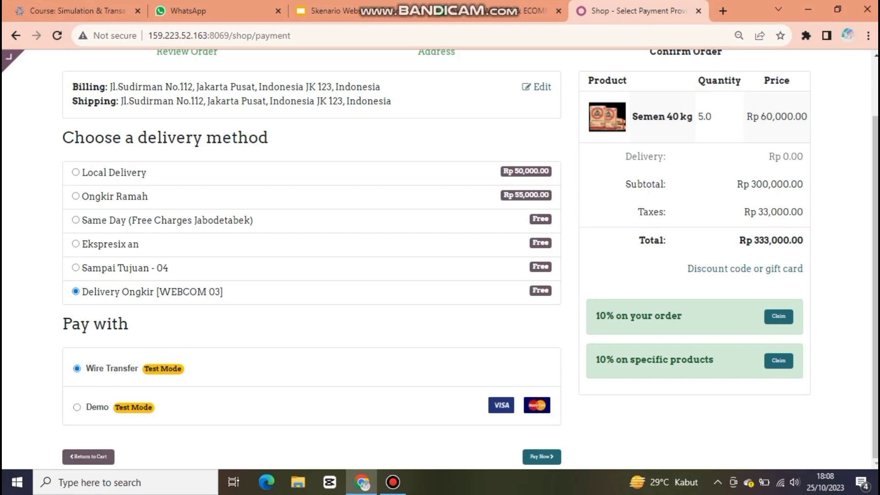
left_click(542, 456)
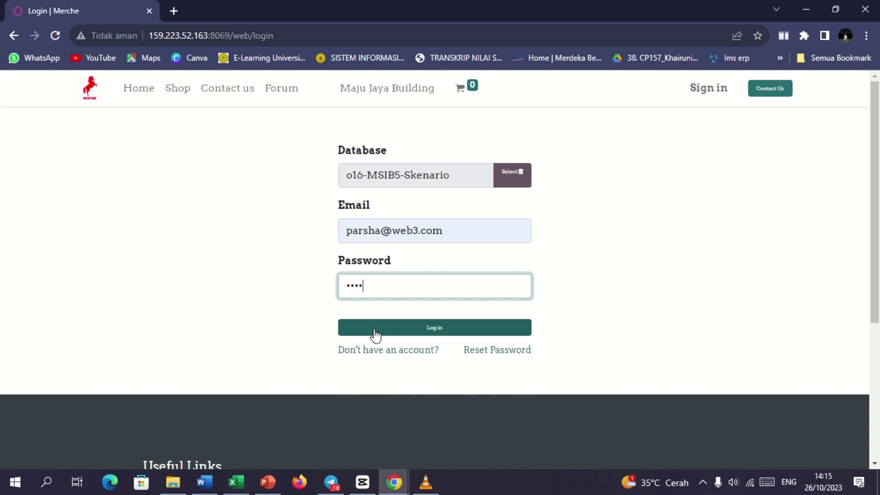
Step: Log in to database o16-MSIB5-Skenario as the supervisor and open the Website app
left_click(375, 330)
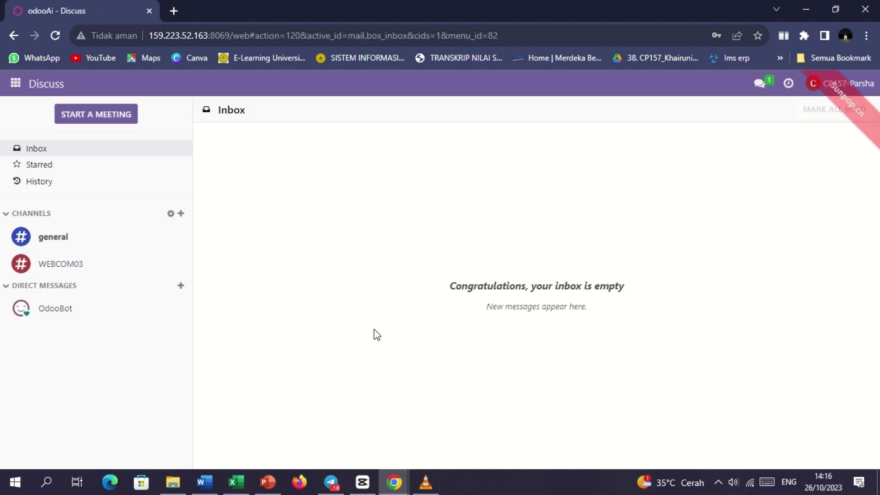
left_click(15, 84)
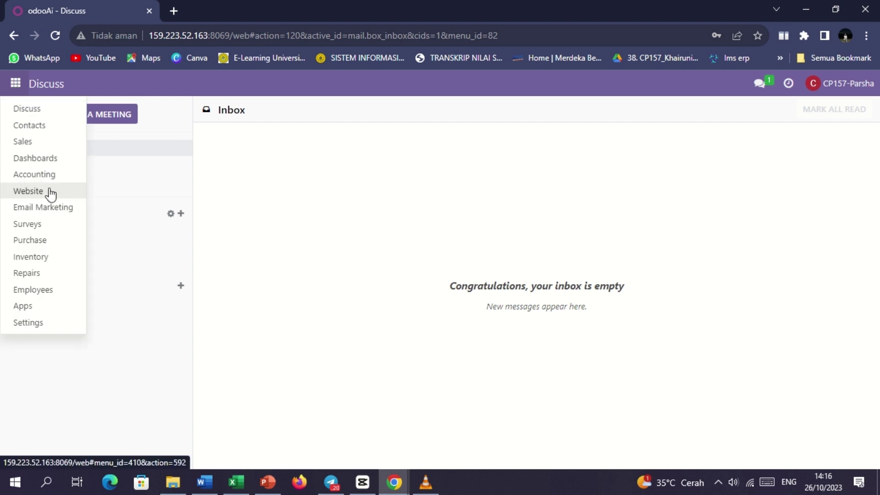
left_click(49, 191)
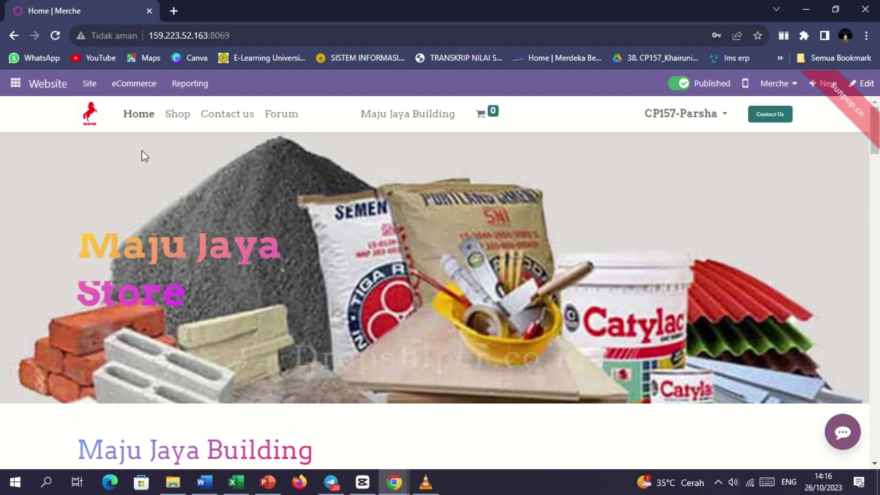
Step: Open eCommerce > Unpaid Orders and open quotation S00098 for 2 × [03] Pasir
left_click(132, 90)
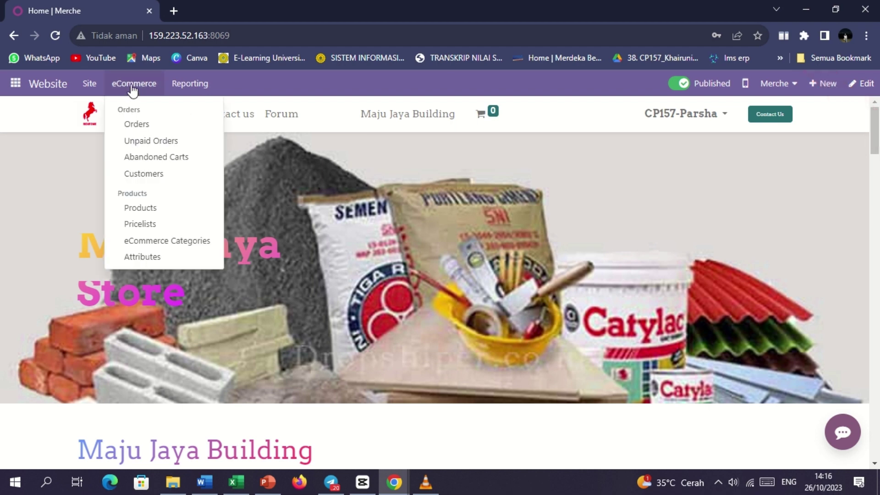
left_click(163, 142)
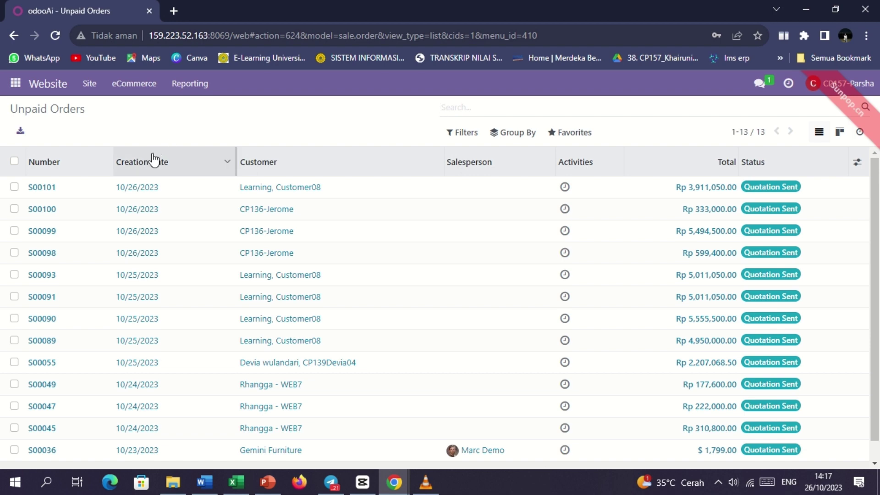
left_click(40, 259)
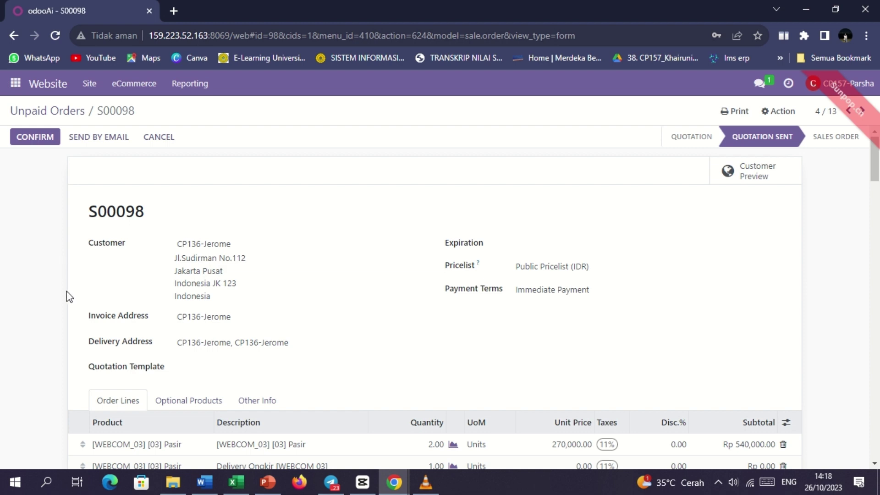
Step: Review the Pasir order S00098 lines and totals, confirm it, and bring up the Create invoices dialog
scroll(67, 292, "down", 1)
scroll(67, 291, "up", 1)
scroll(67, 291, "down", 1)
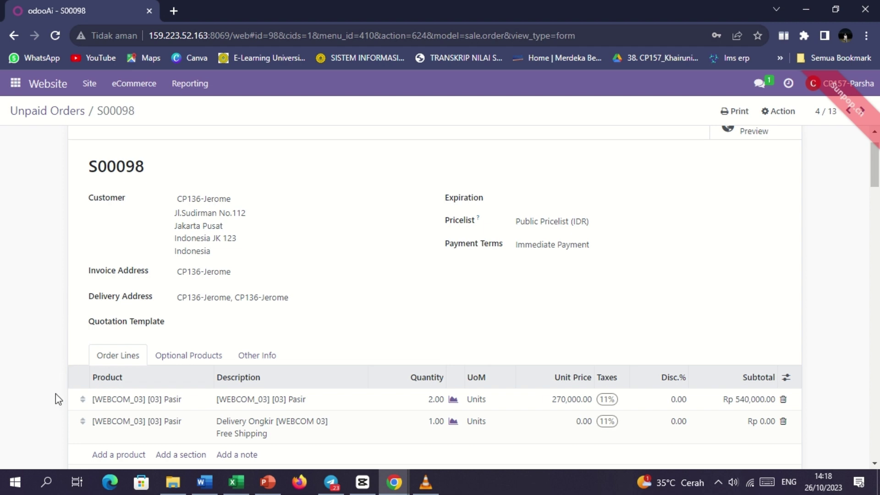
scroll(58, 399, "down", 2)
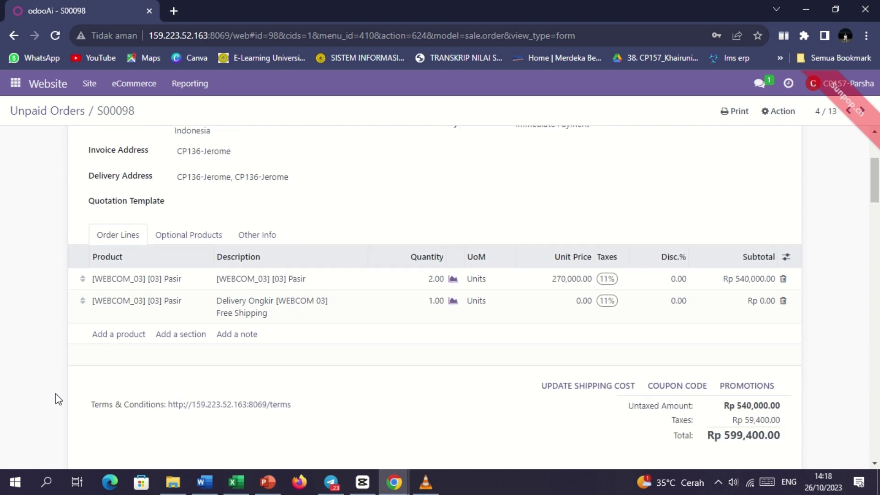
scroll(55, 394, "up", 3)
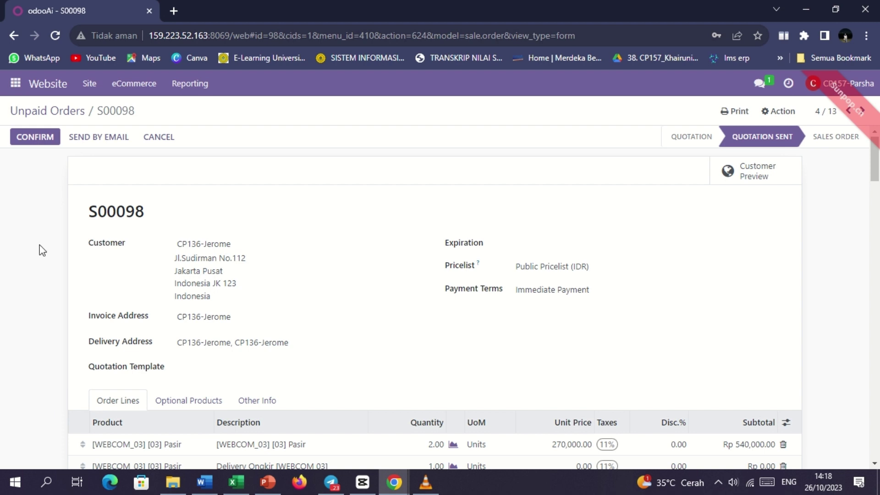
left_click(35, 138)
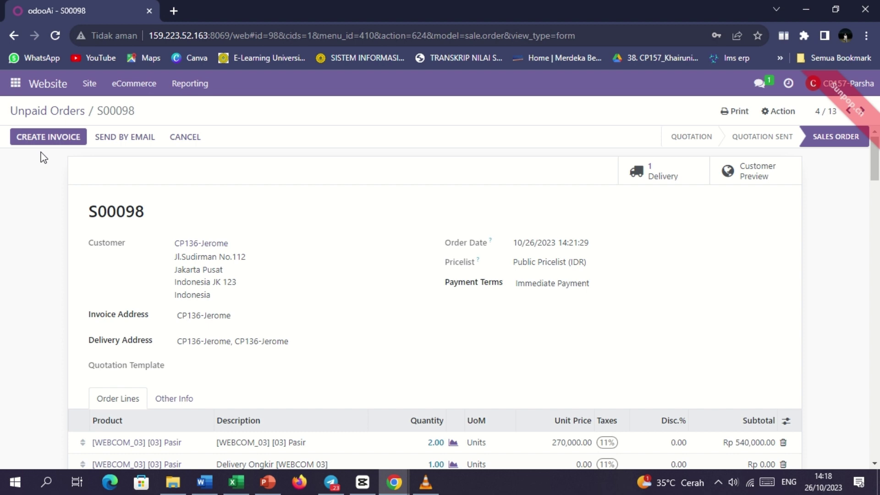
left_click(45, 138)
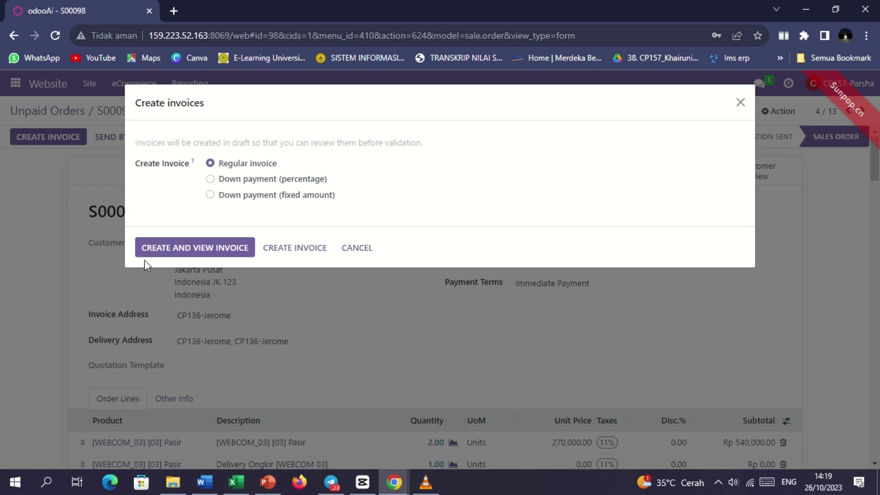
Step: Create a regular invoice for S00098 and post it as INV/2023/00016
left_click(188, 251)
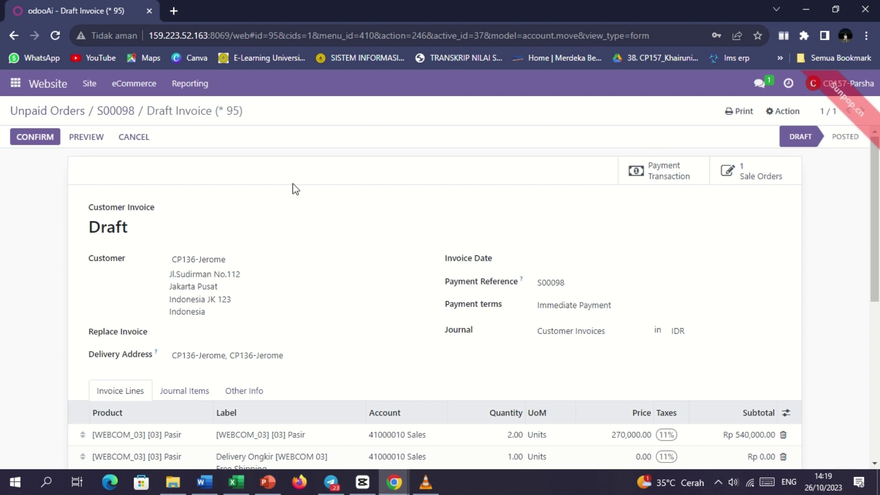
left_click(32, 138)
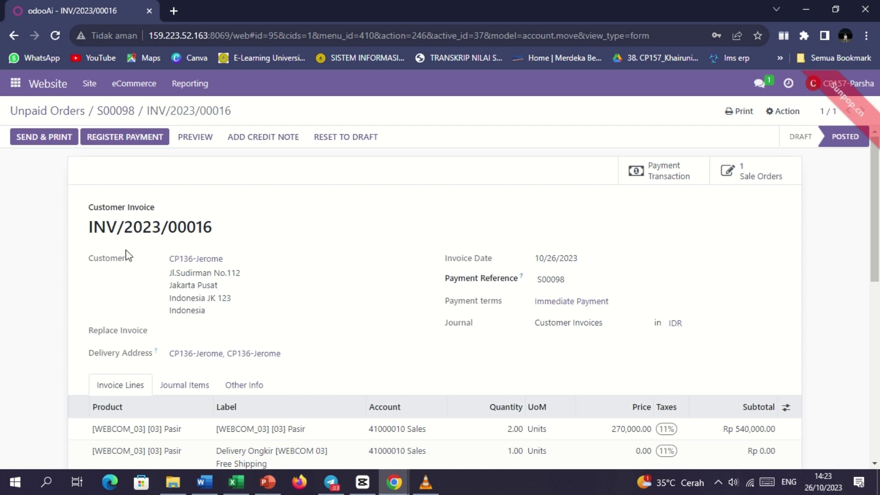
left_click(123, 139)
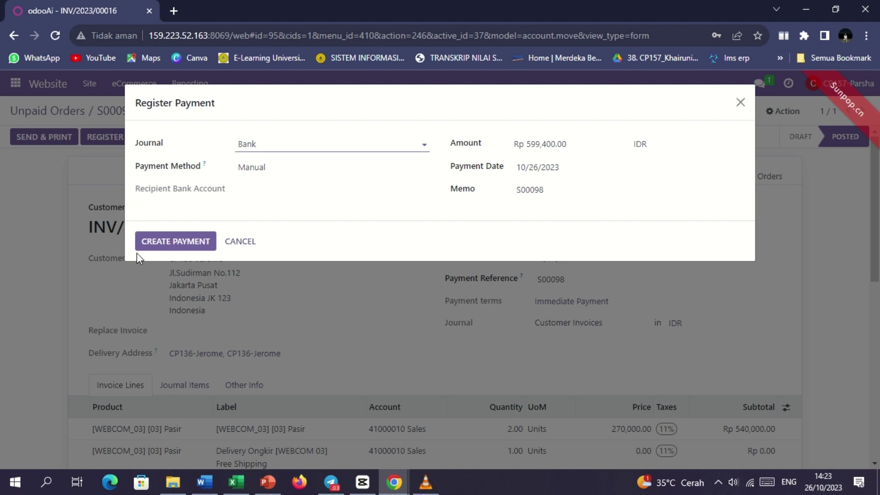
Step: Attempt the Rp 599,400.00 bank payment, dismiss the sender-email error, and cancel back to S00098
left_click(185, 240)
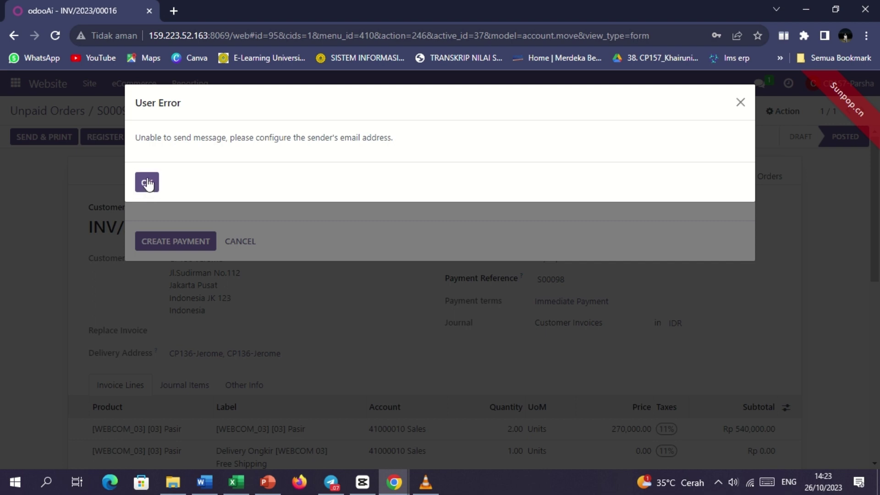
left_click(148, 183)
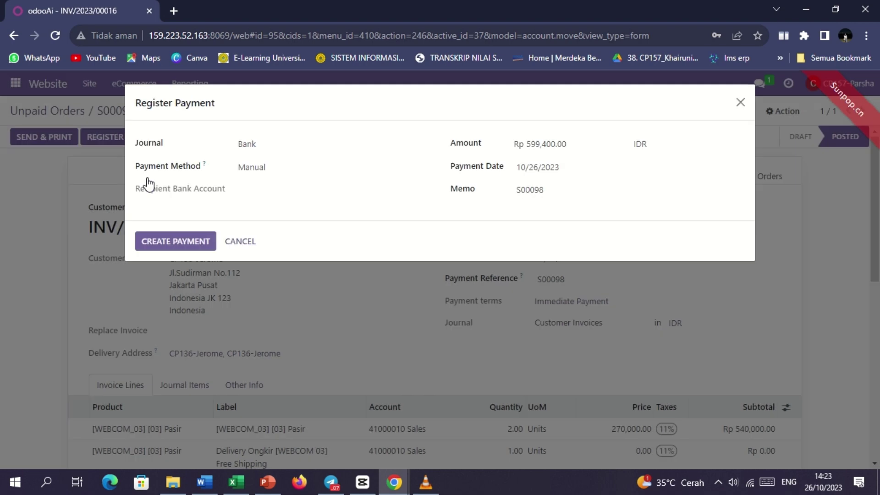
left_click(240, 241)
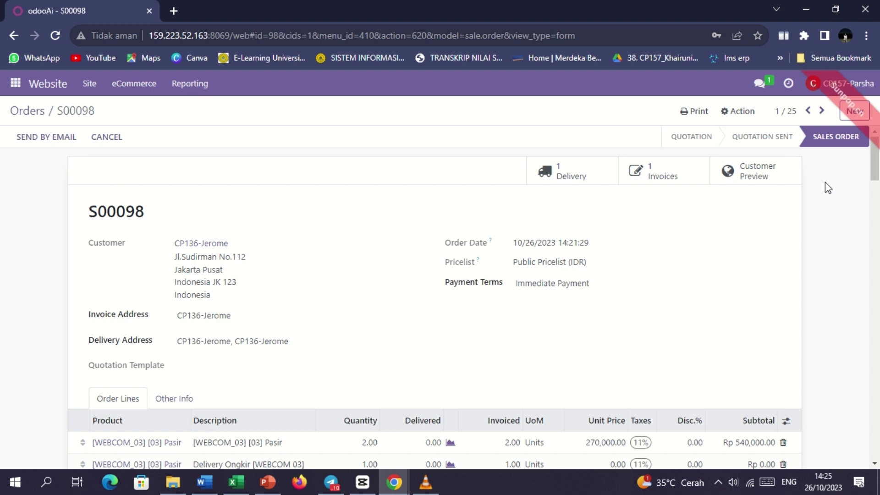
Step: Enter the user's e-mail address in the My Profile preferences and save it
left_click(832, 87)
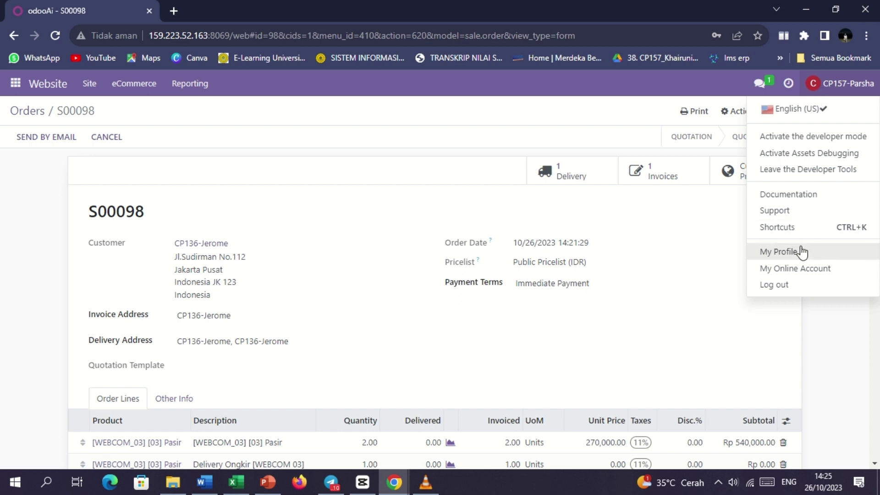
left_click(782, 255)
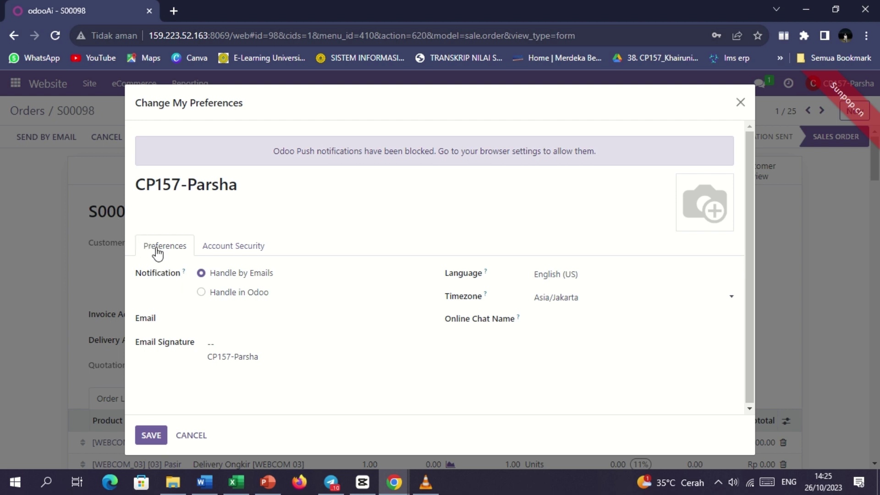
left_click(213, 321)
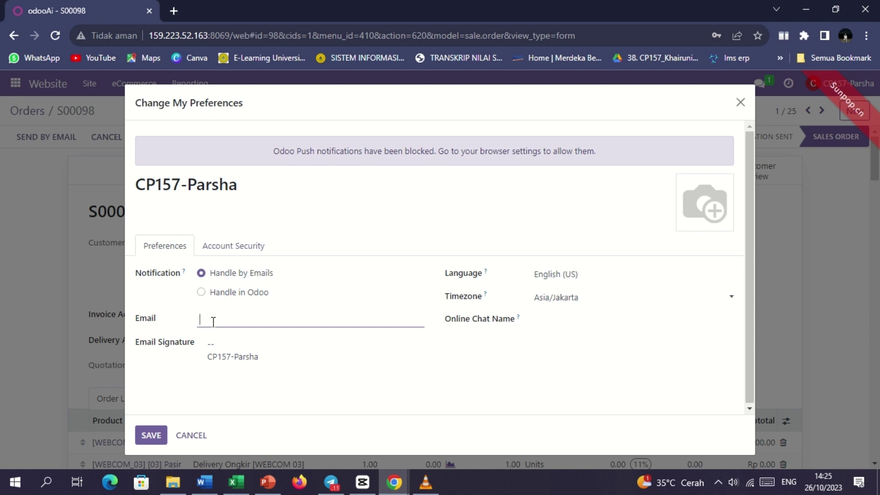
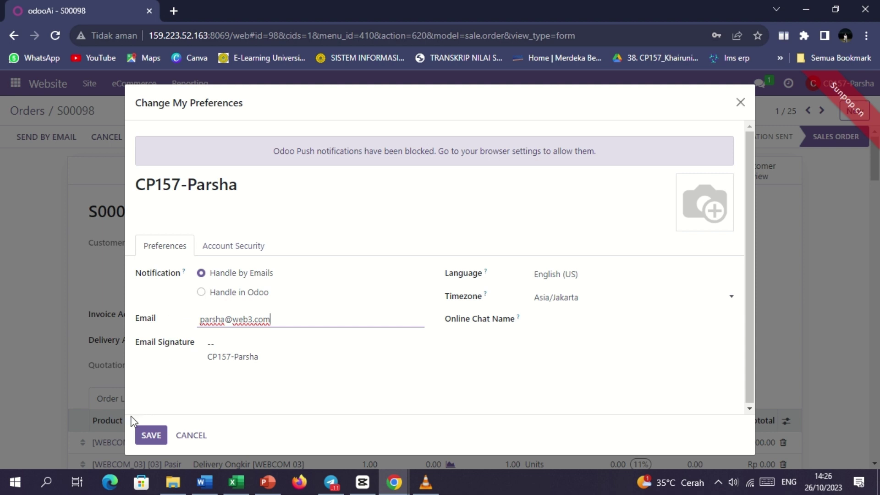
left_click(147, 439)
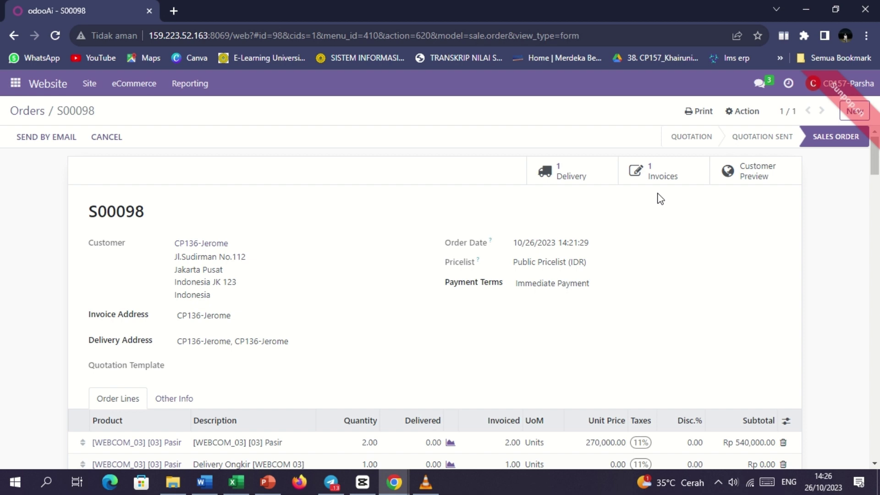
Step: From S00098's invoice, register the Rp 599,400.00 payment for INV/2023/00016
left_click(659, 178)
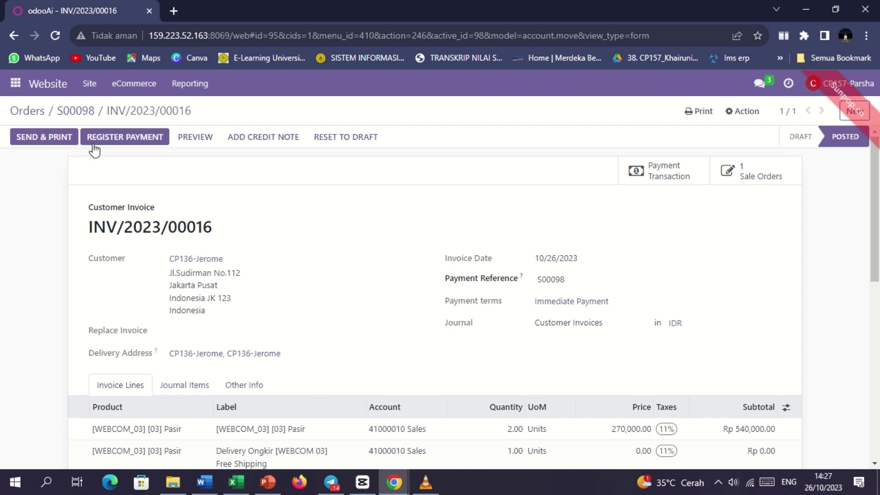
left_click(103, 139)
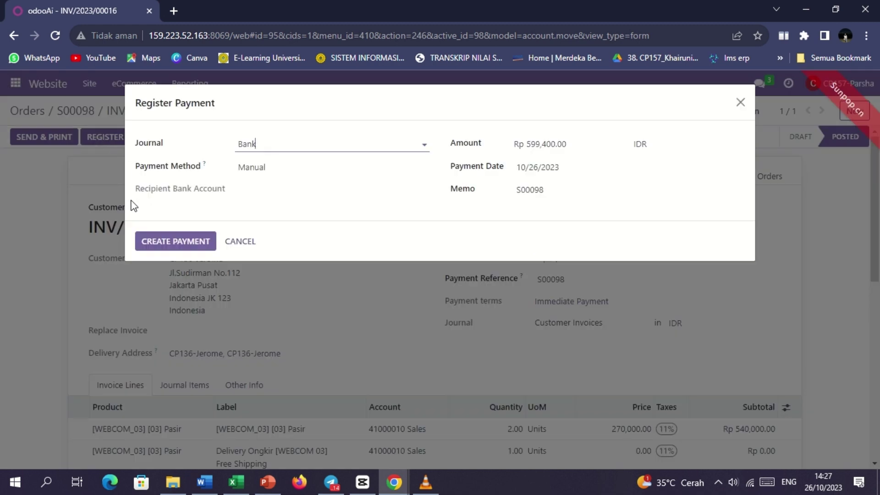
left_click(162, 241)
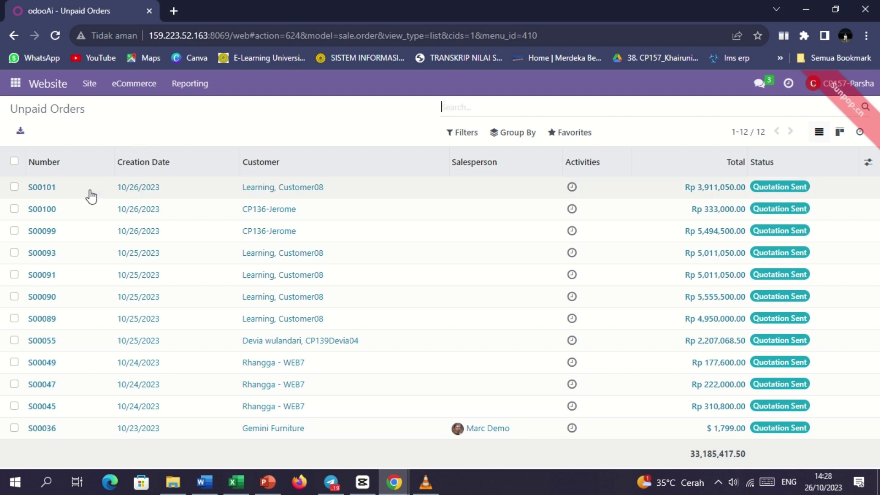
Step: Open Hebel order S00099 and confirm it as a sales order
left_click(41, 234)
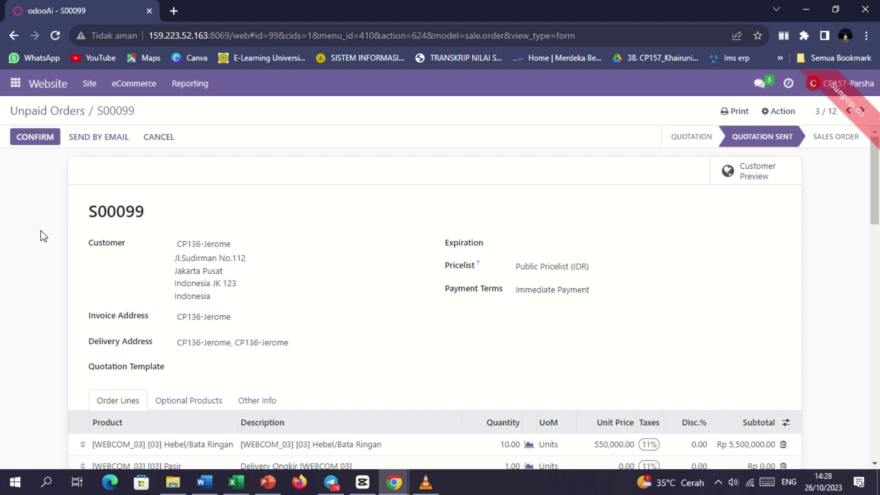
left_click(35, 137)
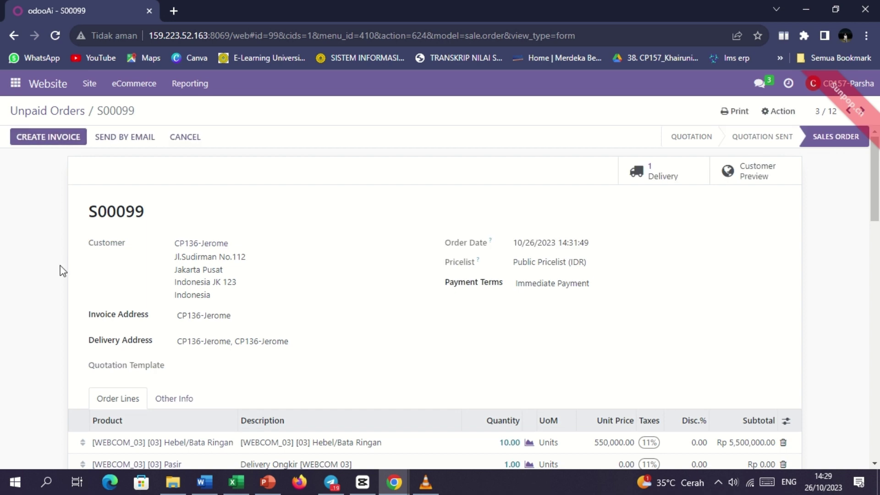
scroll(59, 266, "down", 3)
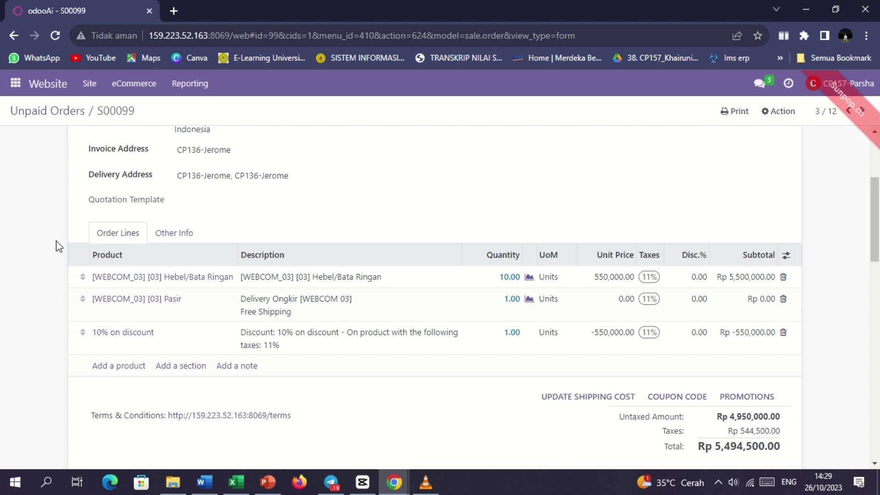
scroll(56, 241, "up", 3)
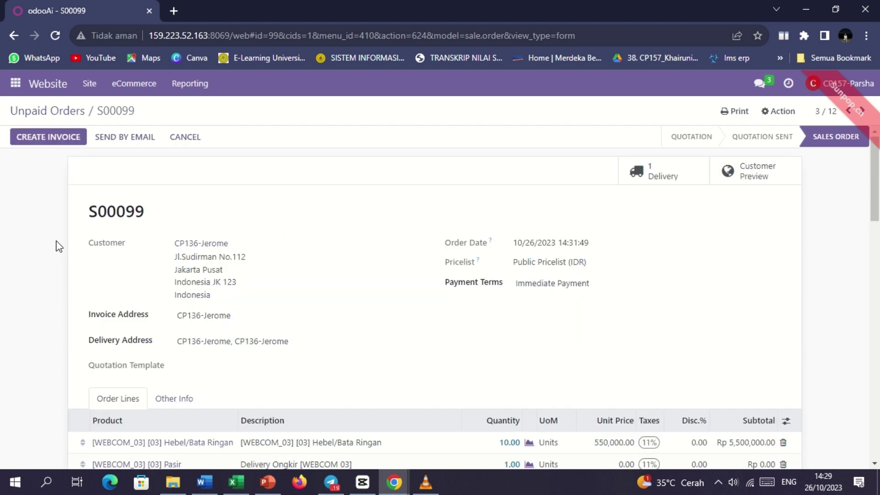
Step: Invoice S00099 as INV/2023/00017, pay Rp 5,494,500.00, and return to Unpaid Orders
left_click(47, 138)
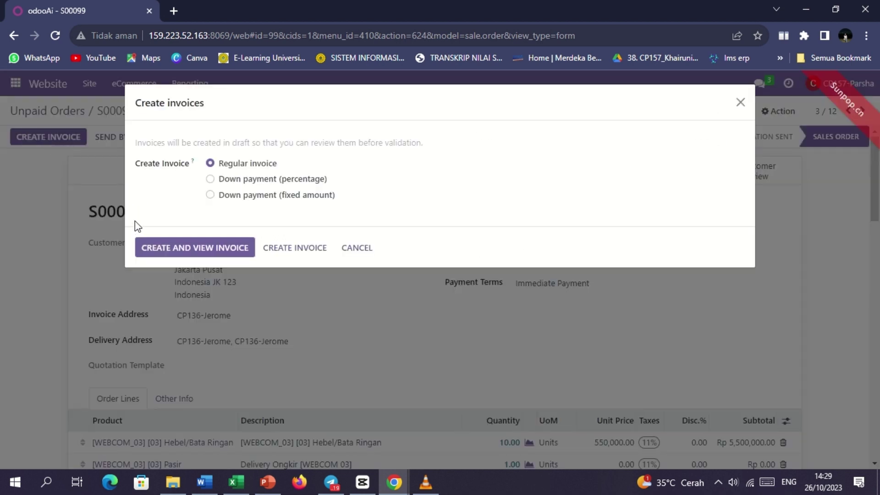
left_click(190, 250)
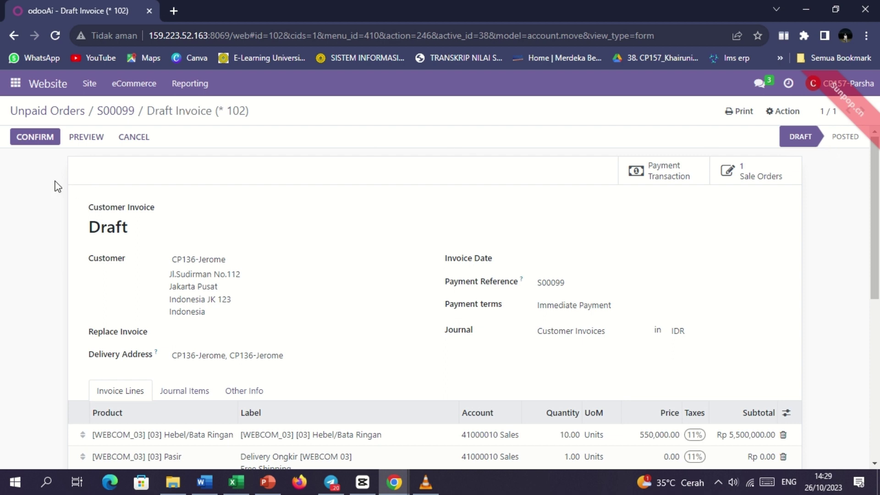
left_click(33, 137)
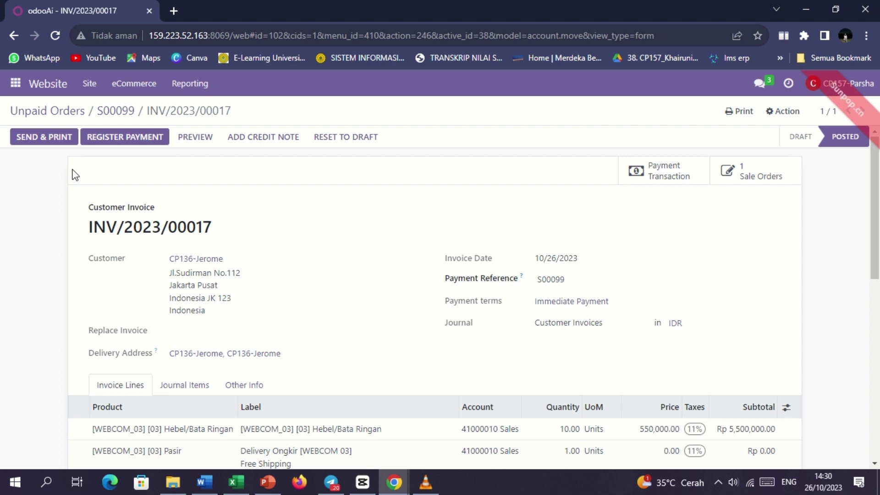
left_click(122, 137)
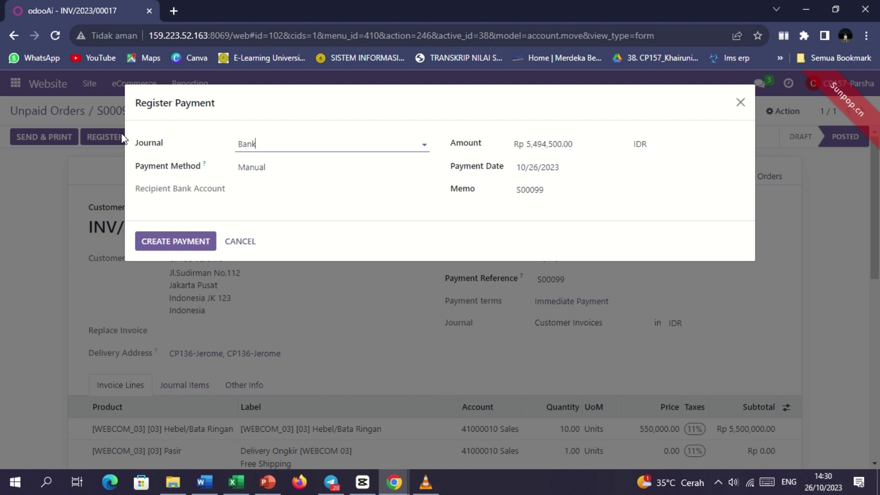
left_click(152, 240)
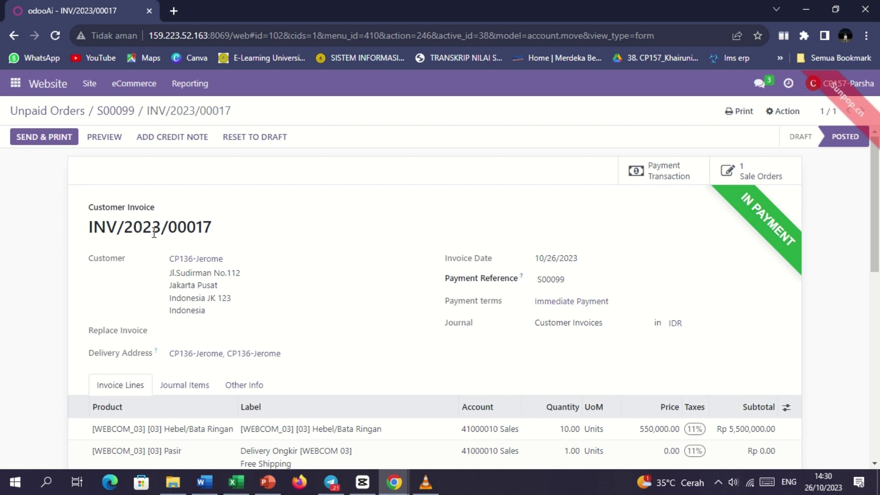
left_click(47, 111)
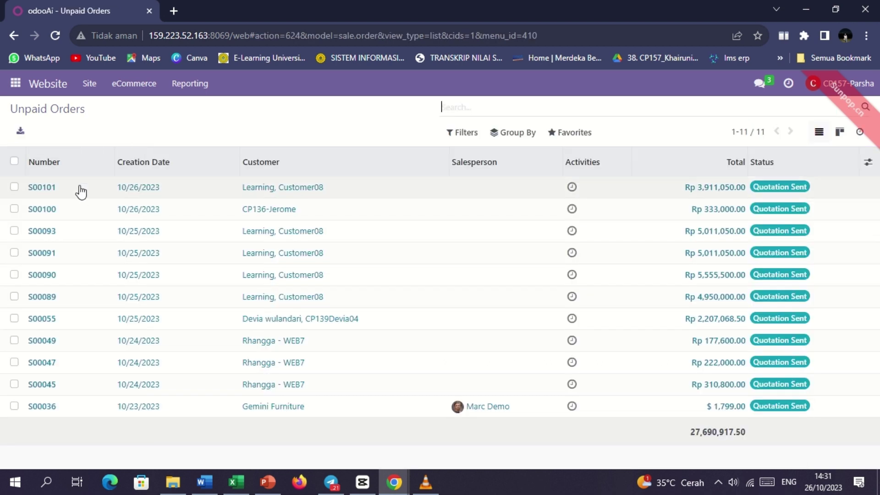
Step: Open Semen 40 kg order S00100 and confirm it as a sales order
left_click(49, 215)
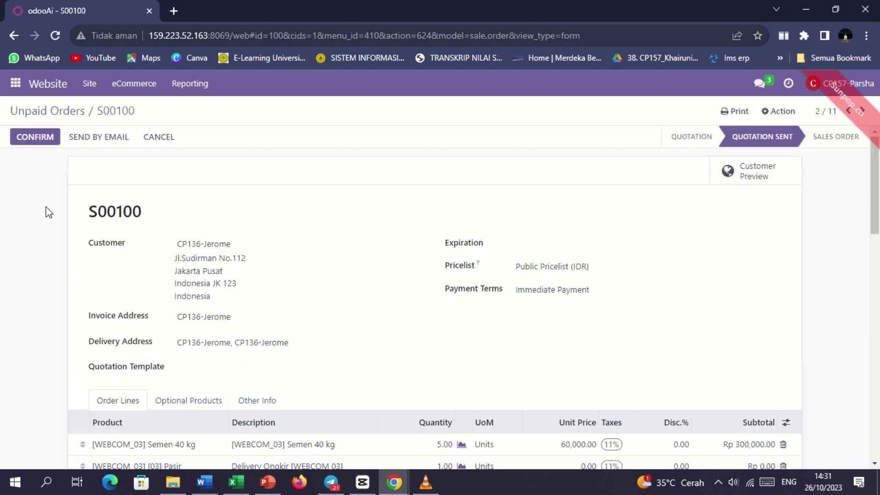
scroll(53, 302, "down", 5)
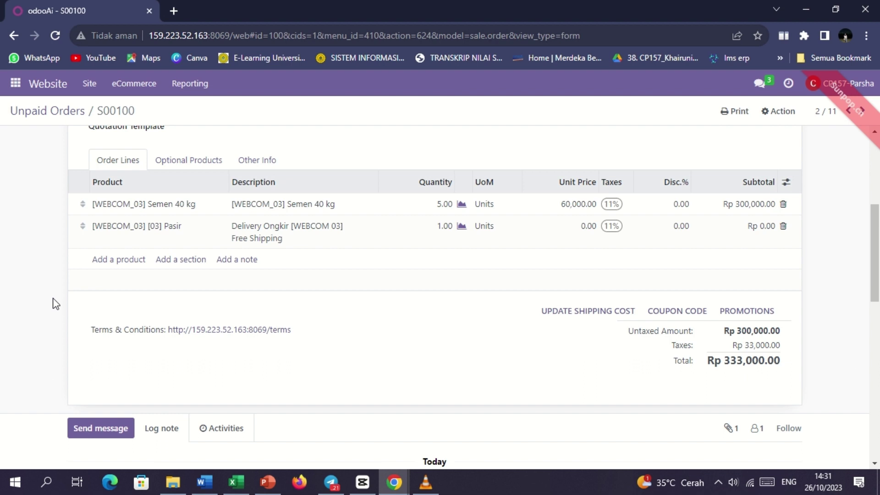
scroll(53, 303, "up", 5)
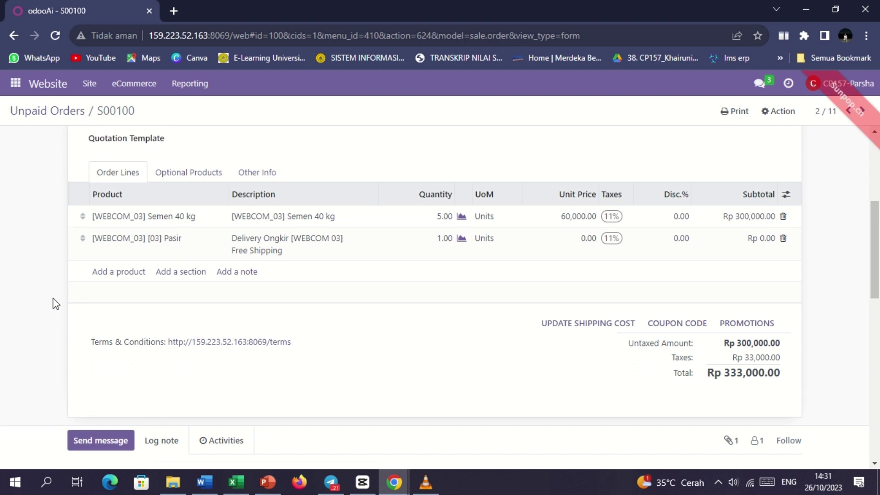
left_click(40, 139)
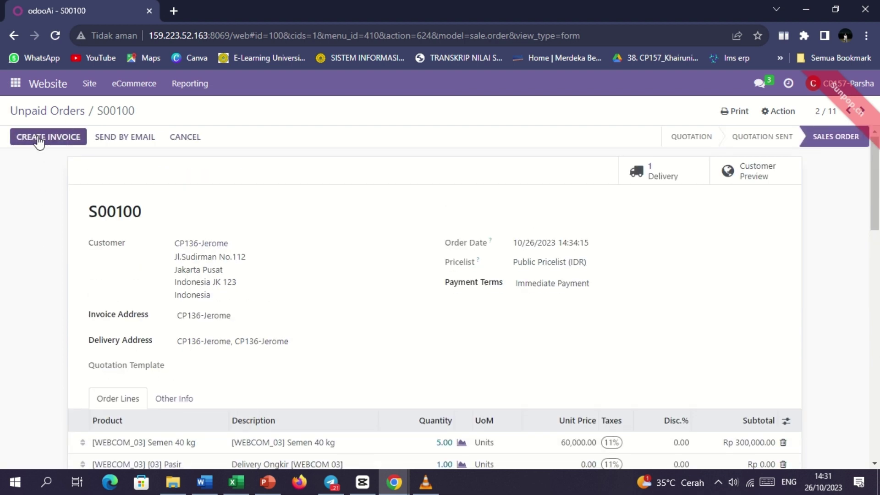
Step: Invoice S00100 as INV/2023/00018, pay Rp 333,000.00, and open the Website Analytics dashboard
left_click(39, 138)
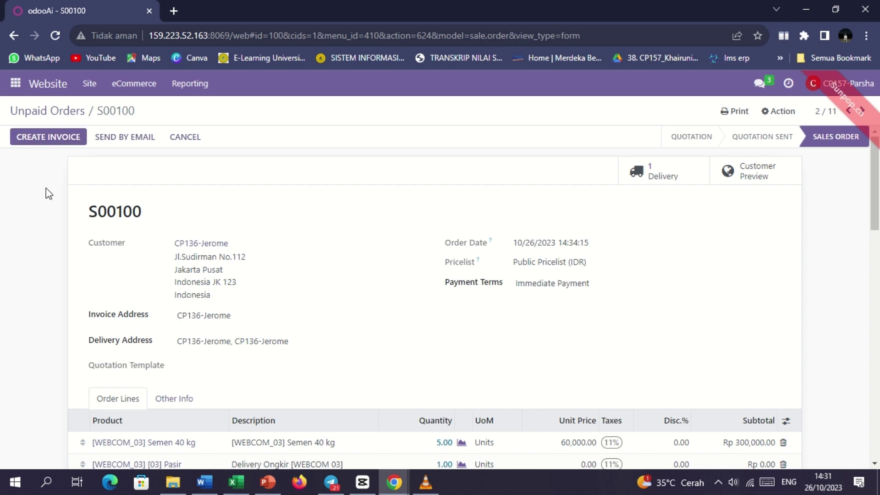
left_click(139, 248)
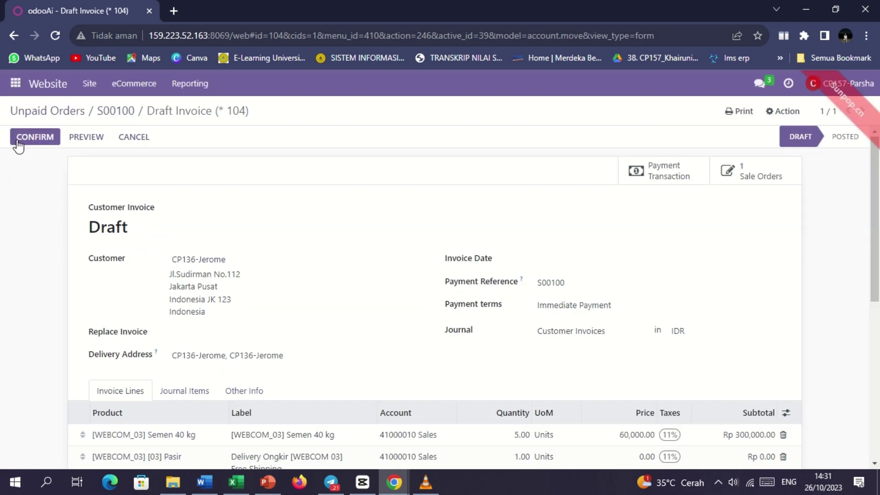
left_click(28, 140)
left_click(118, 139)
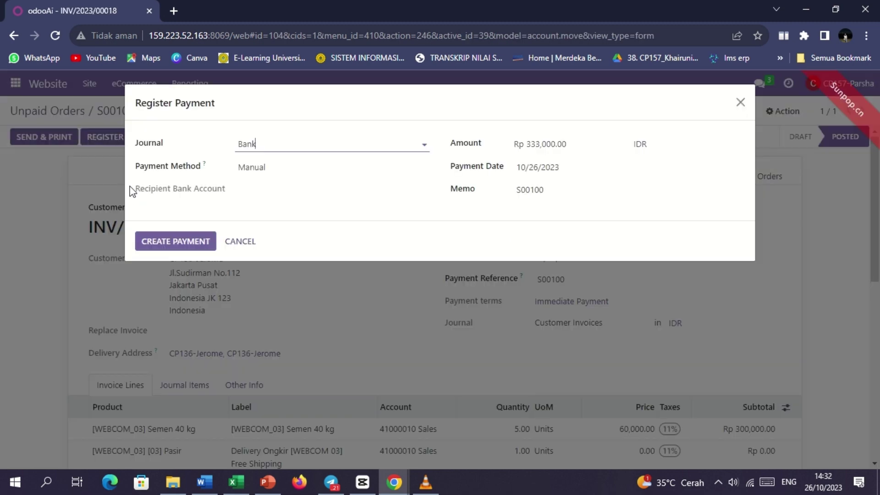
left_click(174, 240)
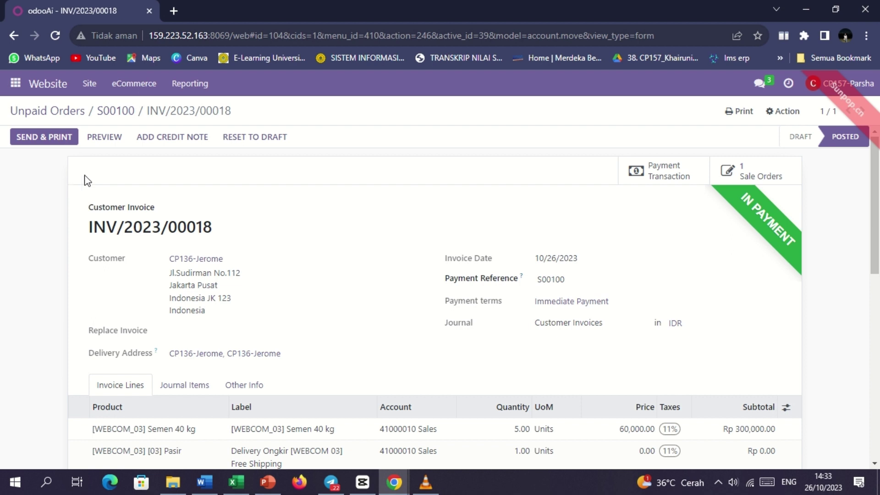
left_click(189, 84)
left_click(201, 111)
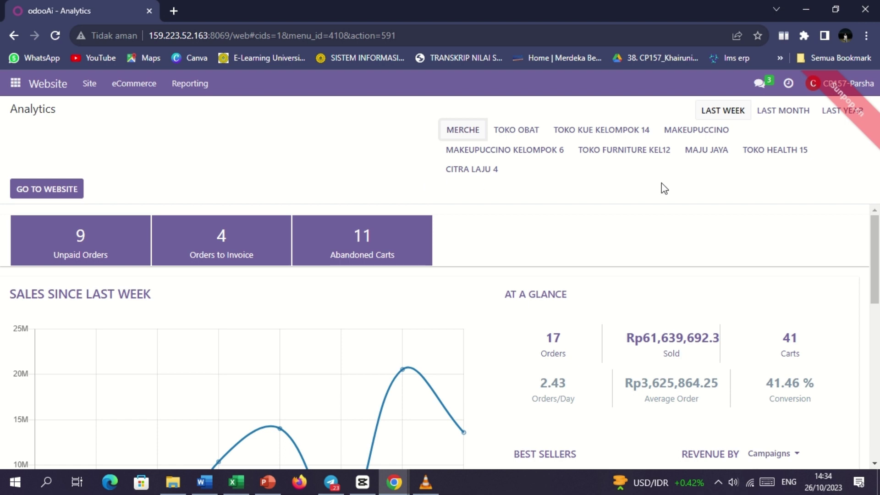
Step: Switch Analytics to MAJU JAYA and scroll to Best Sellers: 2 orders, Rp10,720,000.0 sold
left_click(706, 151)
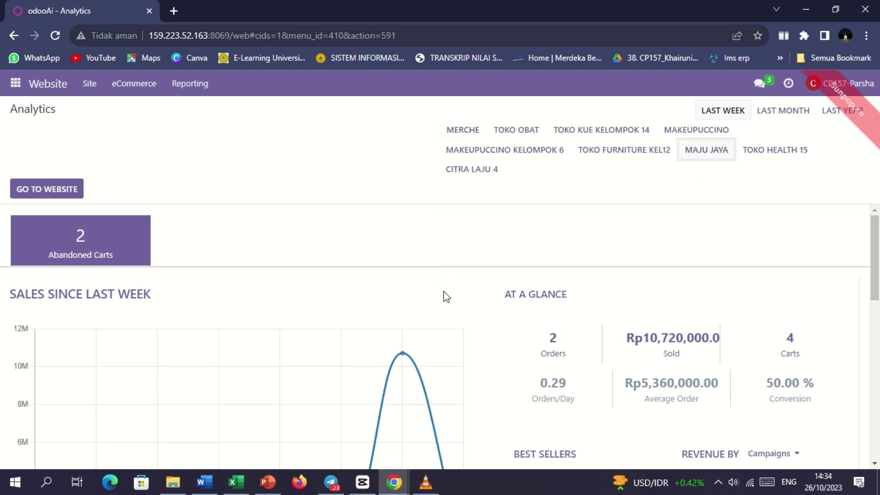
scroll(451, 317, "down", 1)
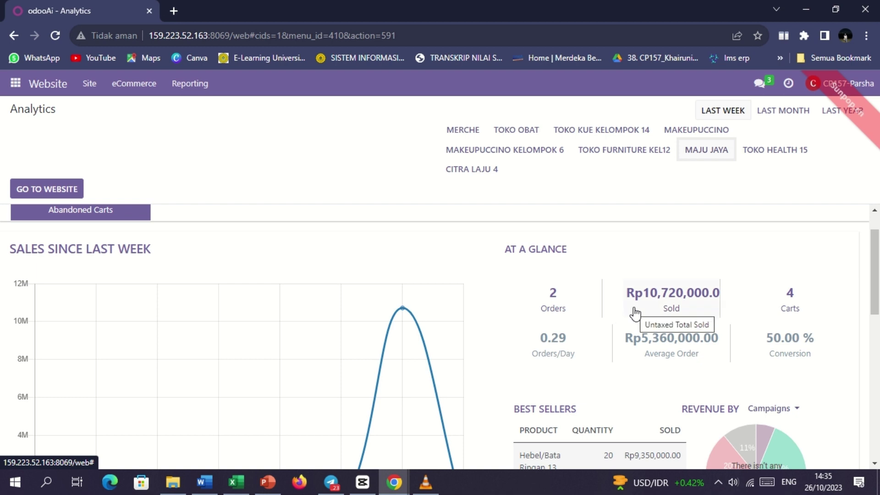
scroll(427, 429, "down", 3)
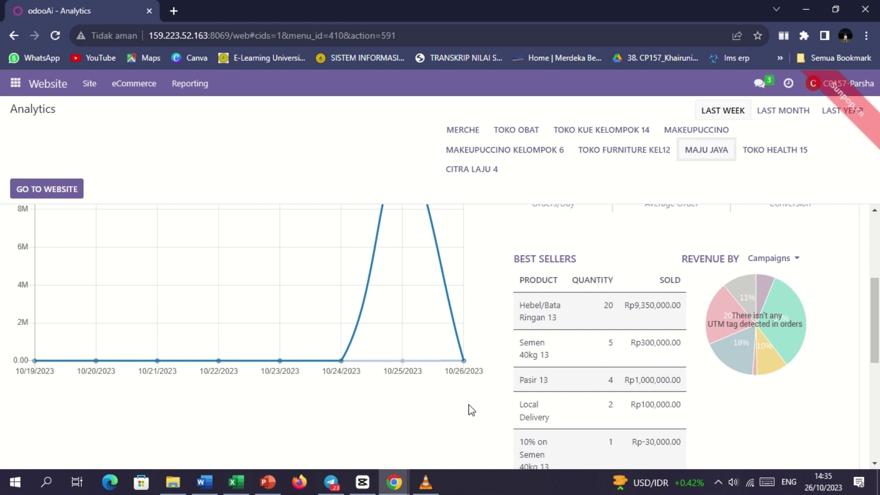
scroll(471, 409, "down", 1)
scroll(471, 410, "down", 1)
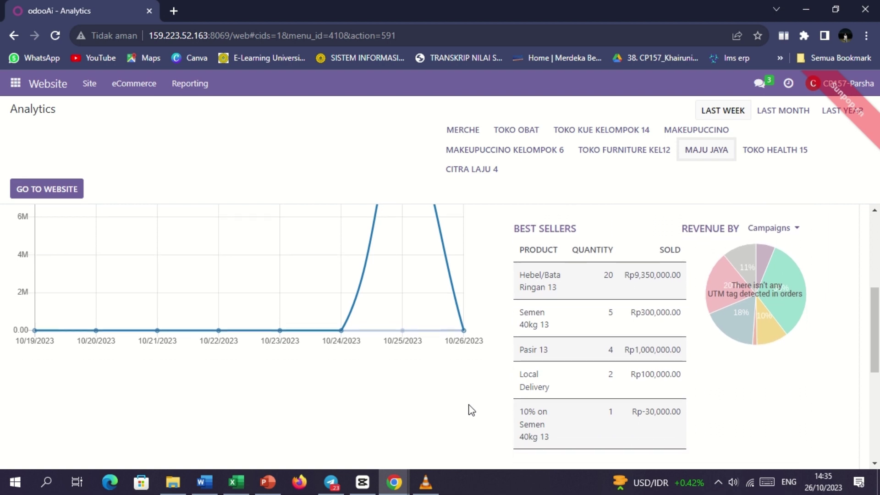